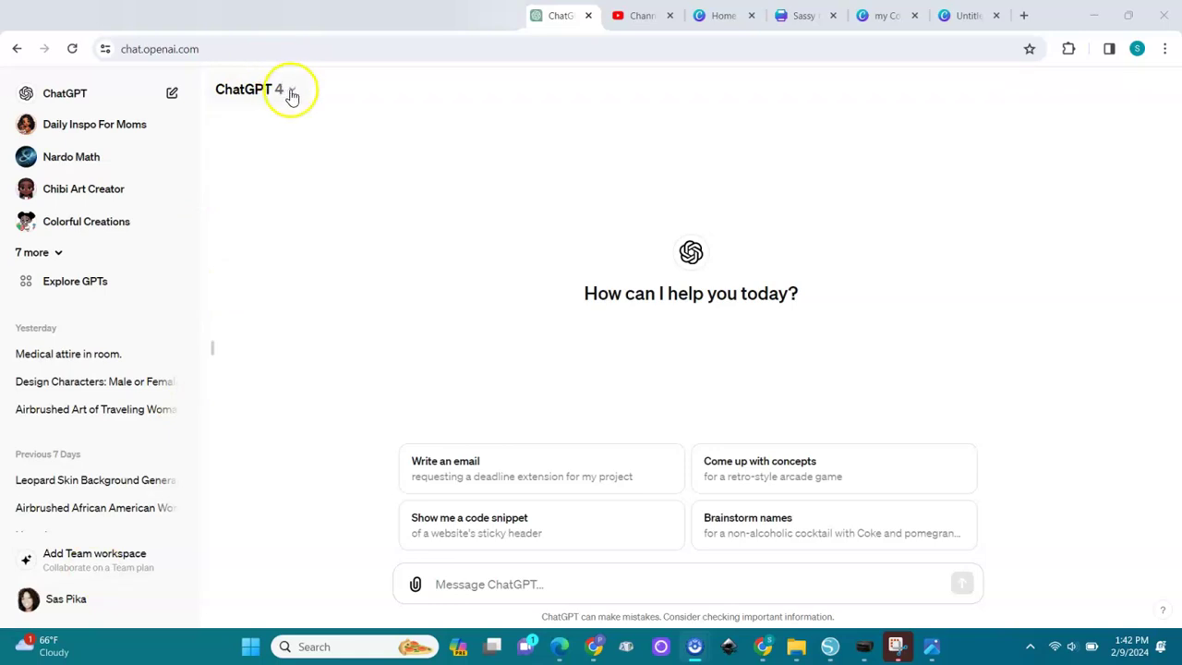
{"action": "left_click", "coordinate": [288, 92]}
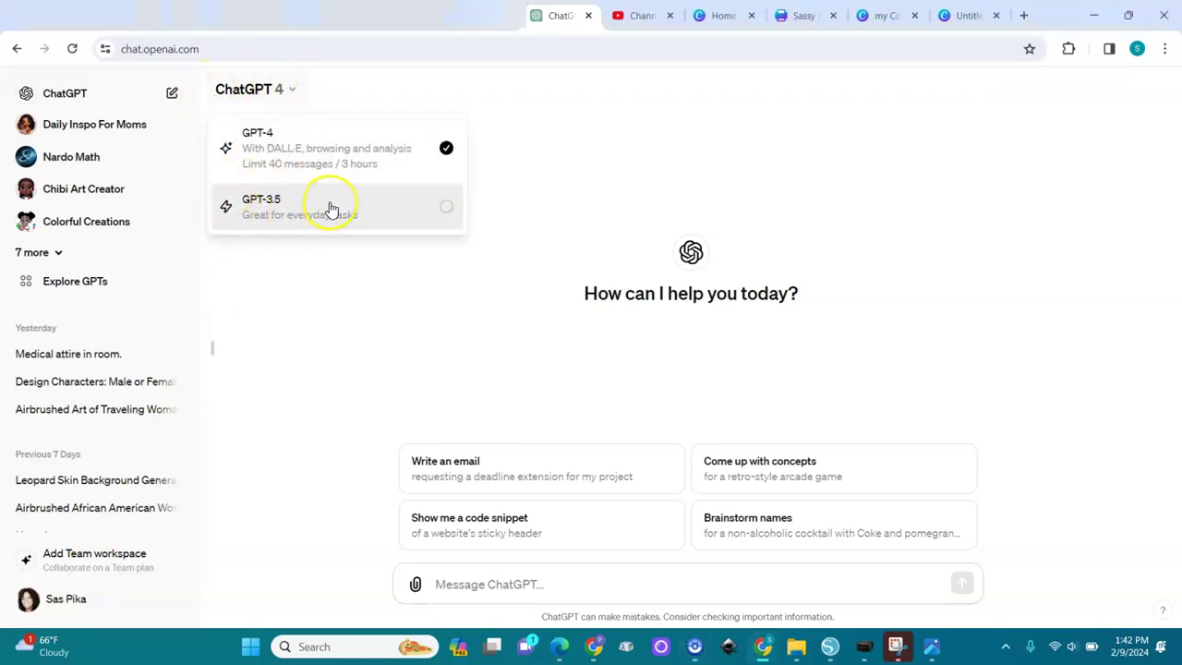
{"action": "left_click", "coordinate": [291, 92]}
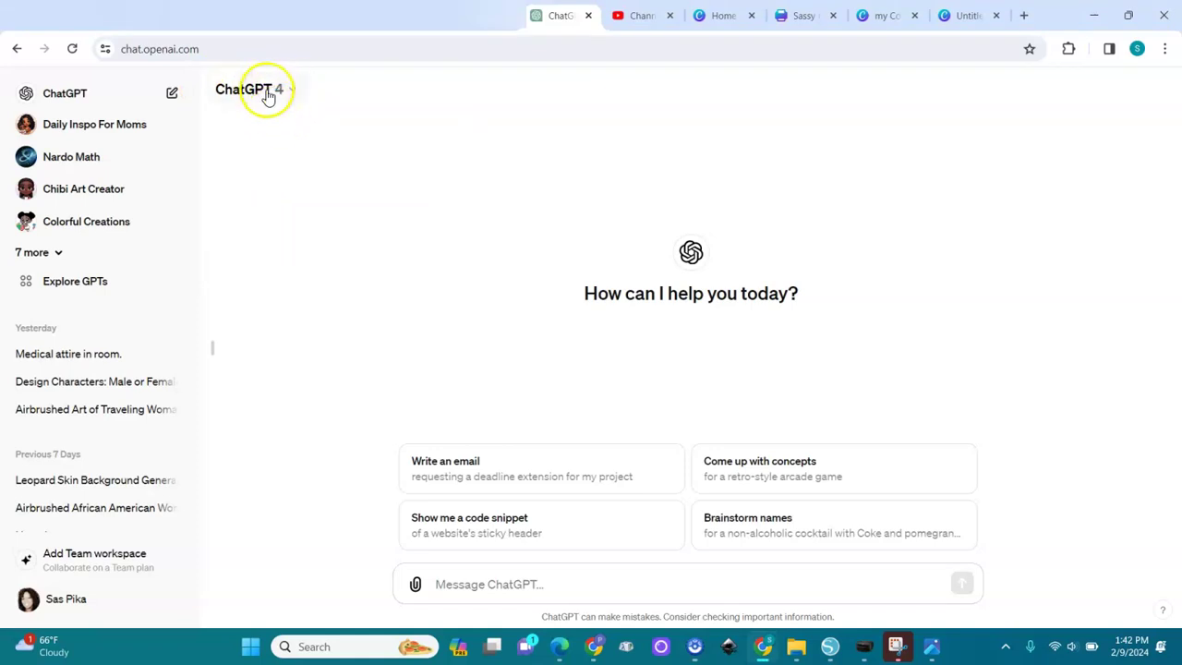
Search the public GPTs for "consistent character" and open Consistent Character GPT Fast & High Quality
{"action": "left_click", "coordinate": [101, 283]}
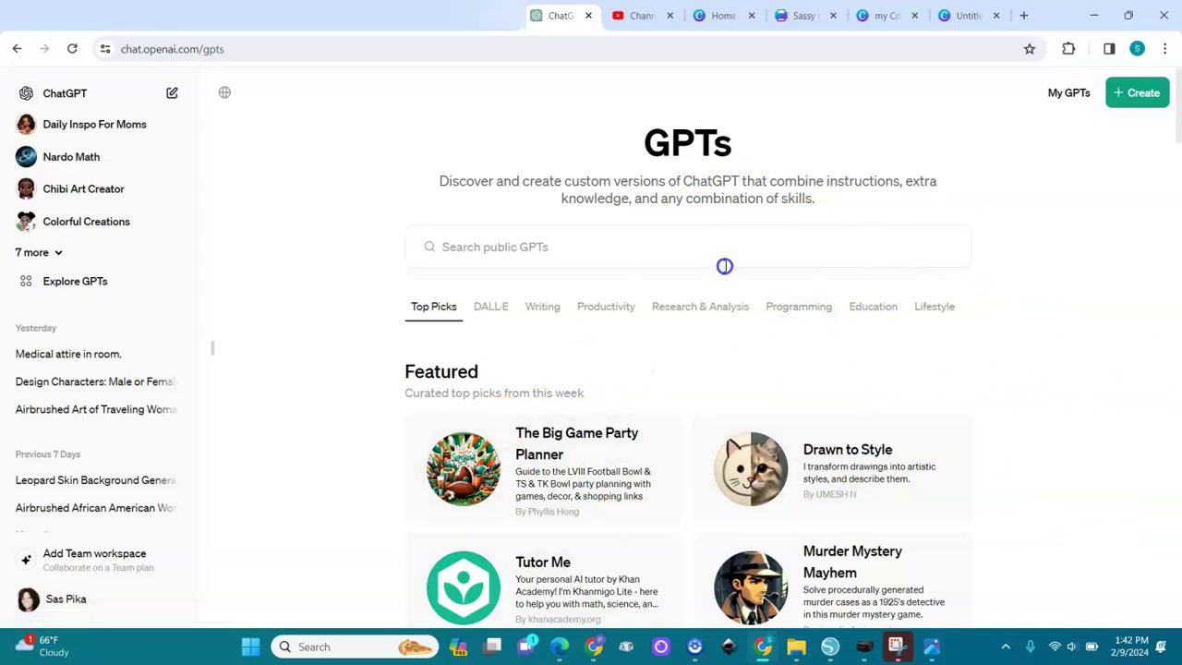
{"action": "left_click", "coordinate": [630, 239]}
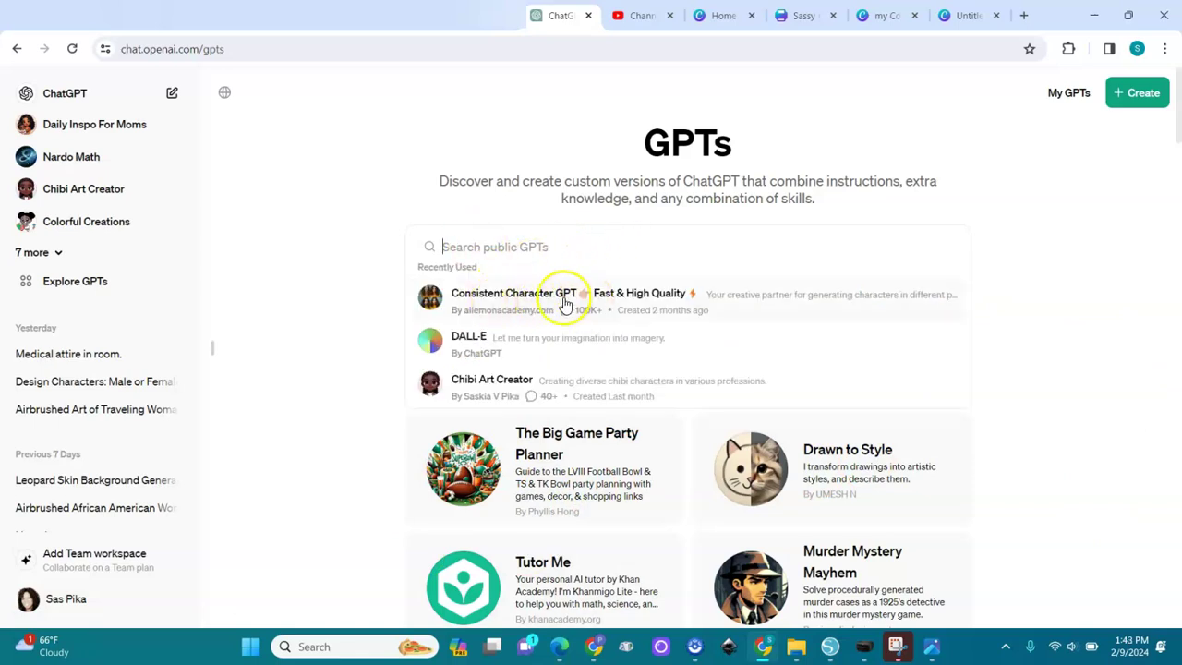
{"action": "left_click", "coordinate": [507, 243]}
{"action": "type", "text": "con"}
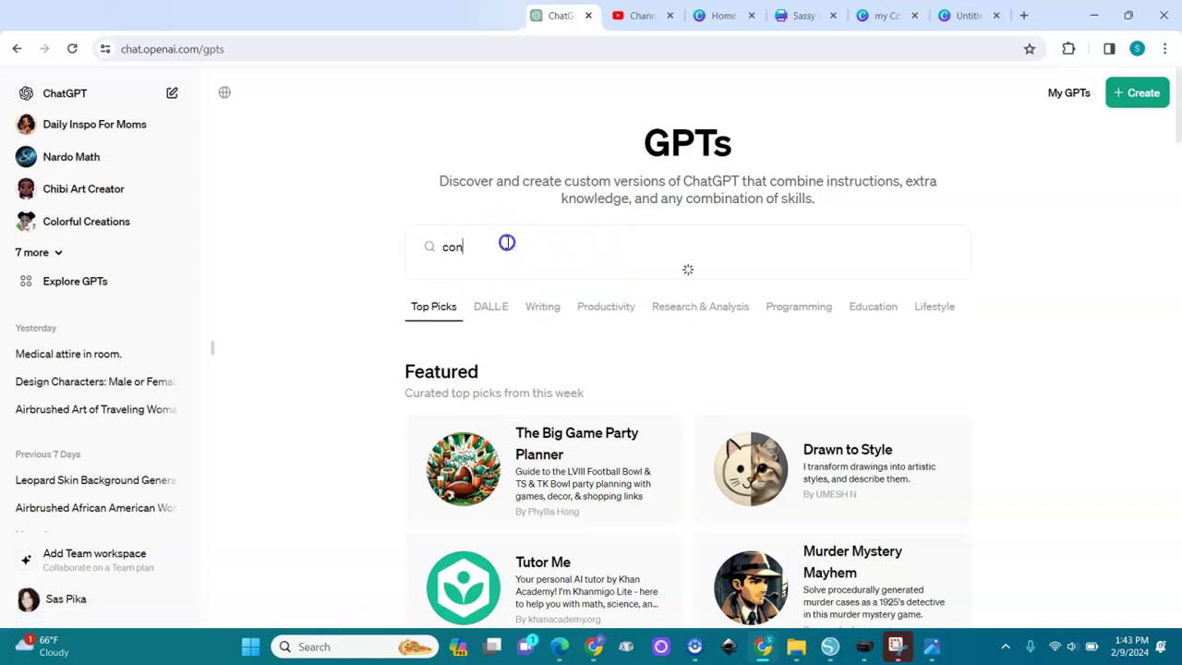
{"action": "type", "text": "sis"}
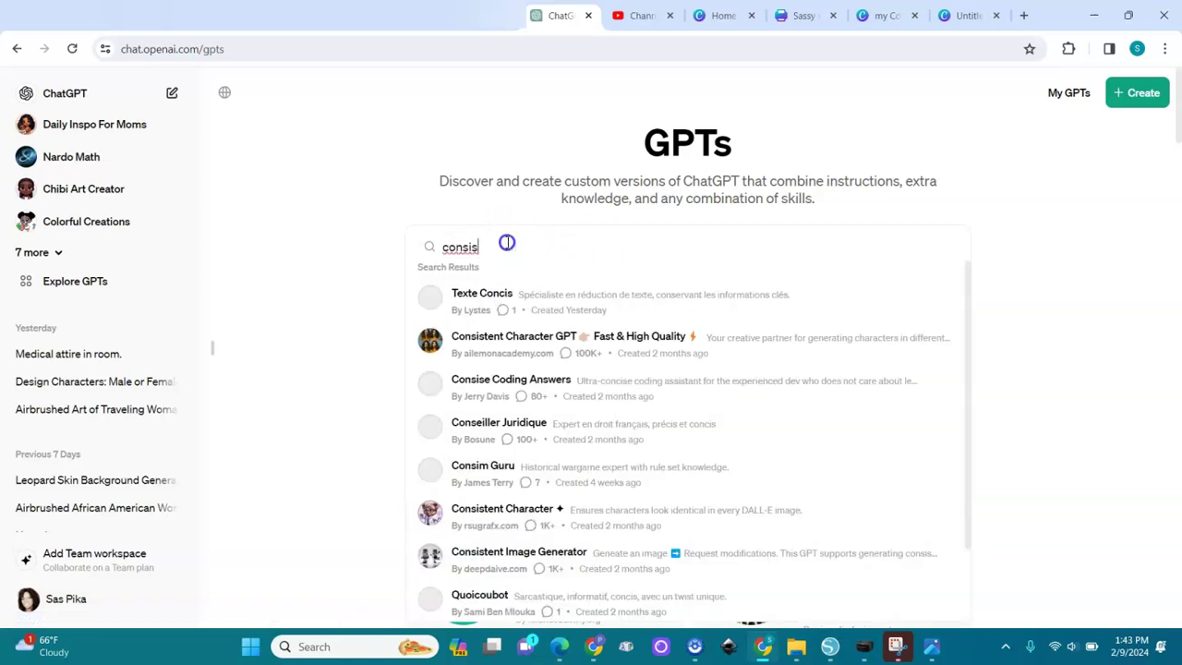
{"action": "type", "text": "tent chara"}
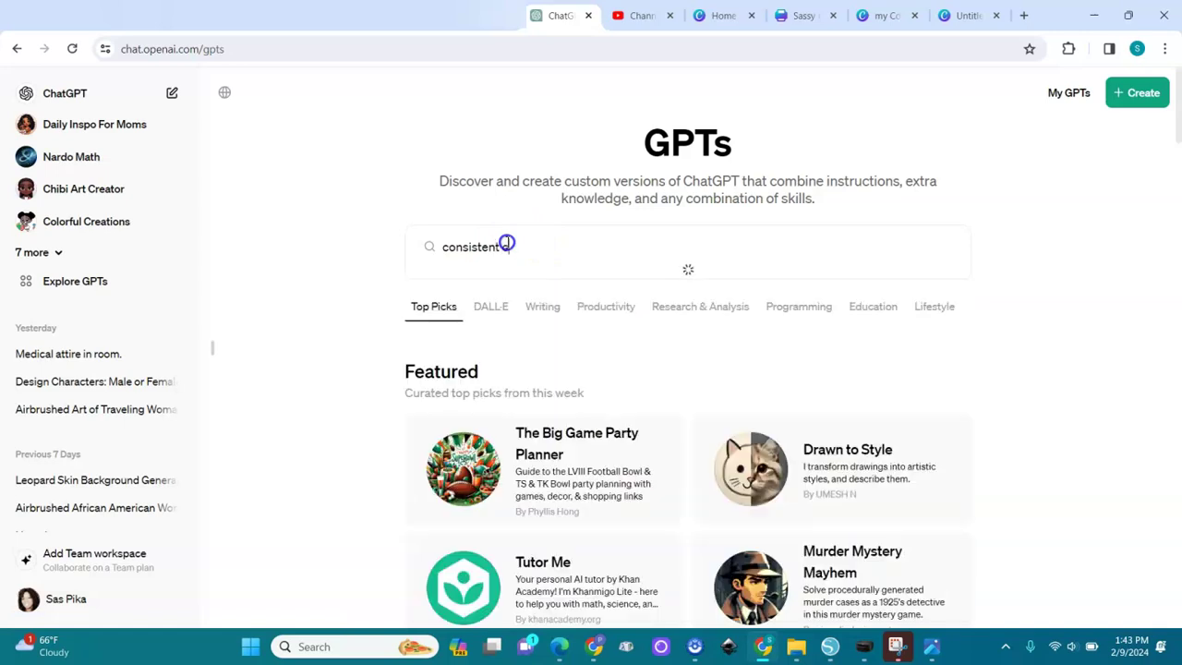
{"action": "type", "text": "cter"}
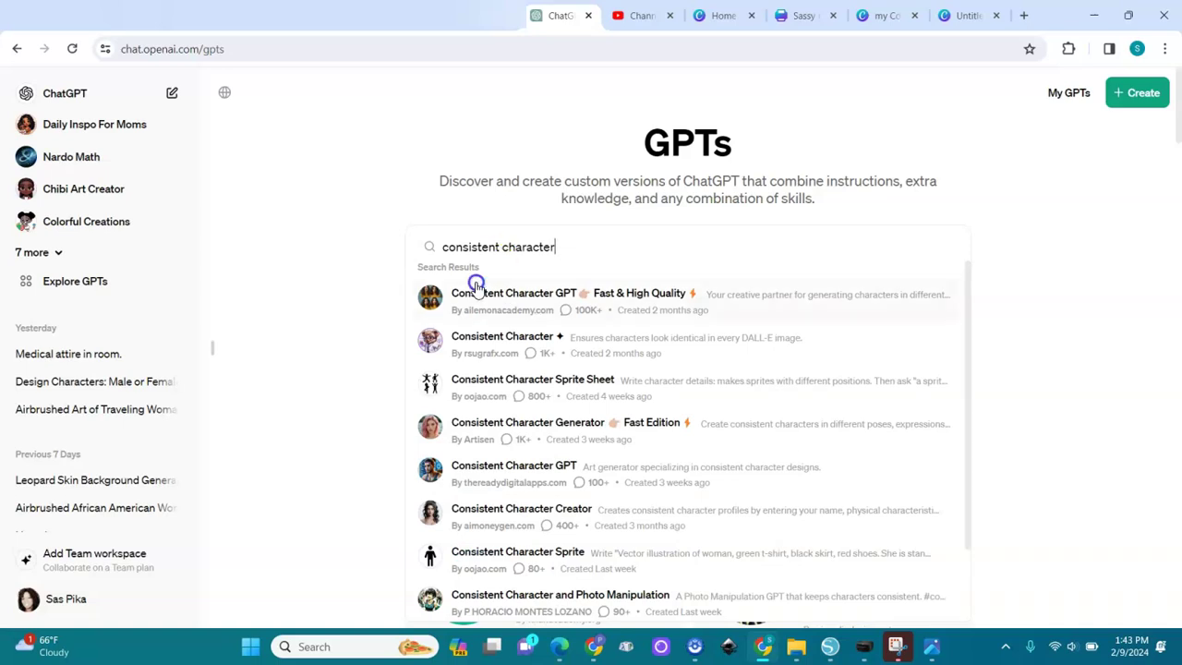
{"action": "left_click", "coordinate": [565, 298]}
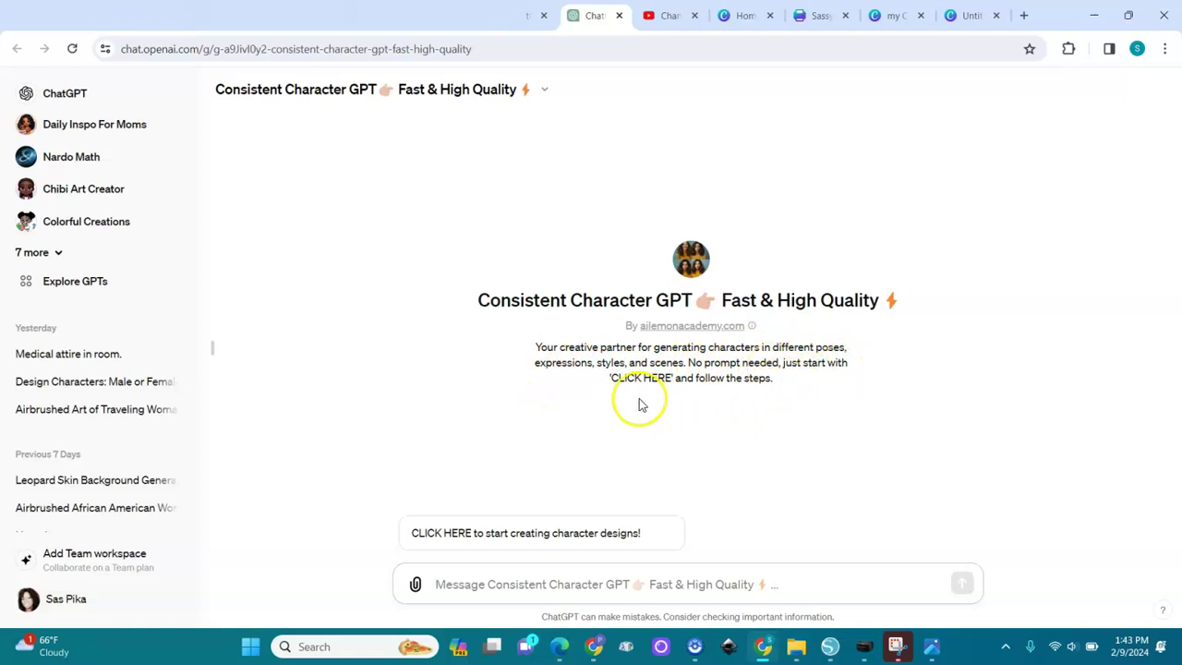
Start the character design conversation and answer the gender question with "female"
{"action": "left_click", "coordinate": [450, 536]}
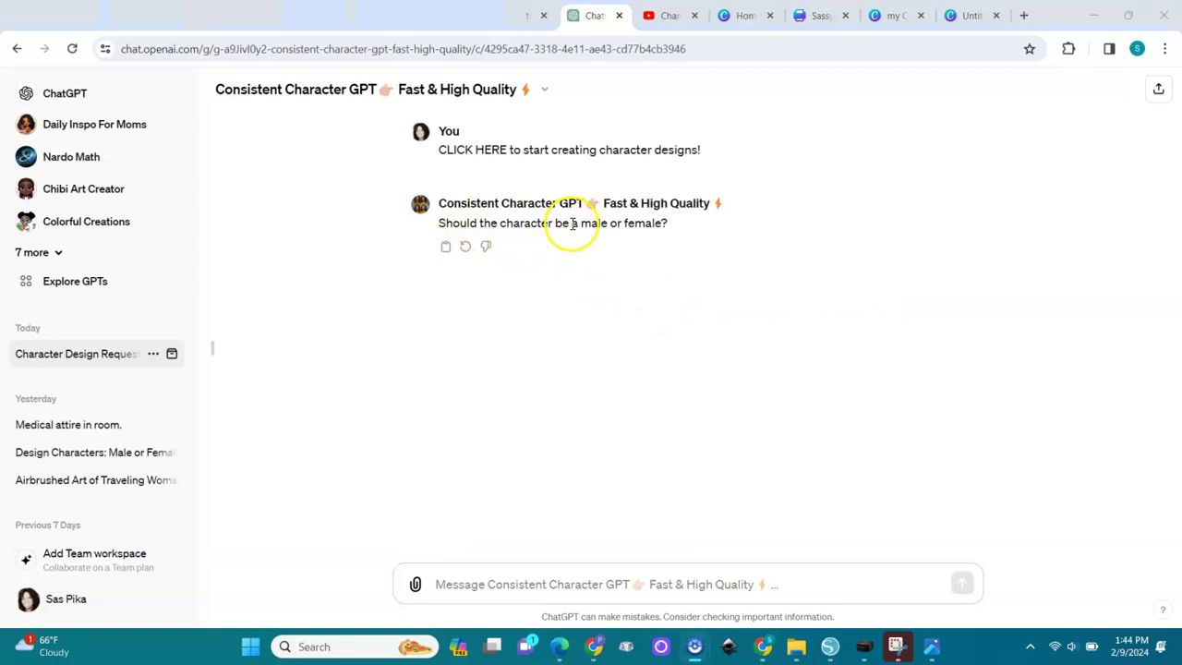
{"action": "left_click", "coordinate": [550, 580]}
{"action": "type", "text": "female"}
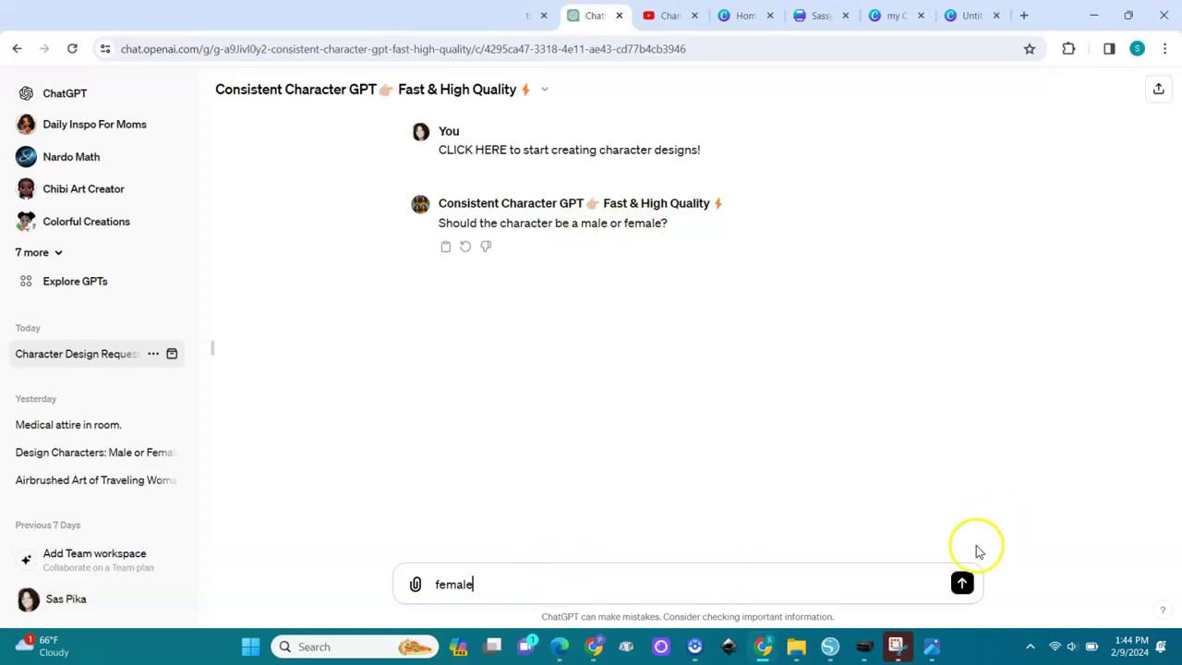
{"action": "left_click", "coordinate": [962, 581]}
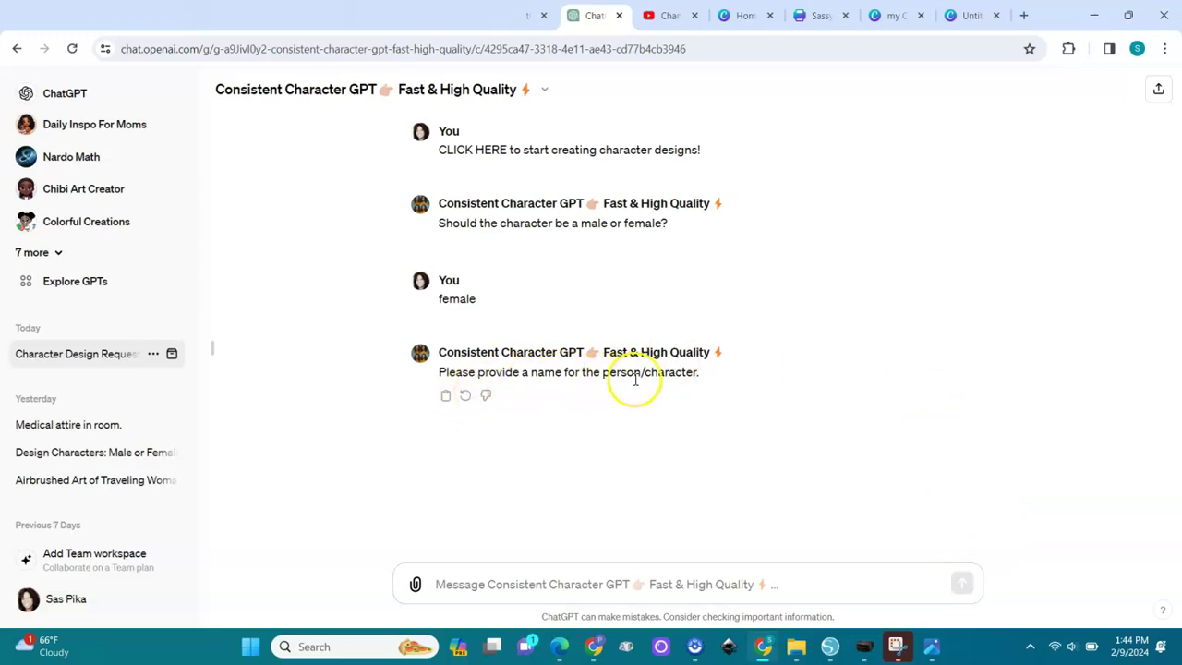
Answer the name question by sending the character's first name
{"action": "left_click", "coordinate": [486, 585]}
{"action": "type", "text": "Abby"}
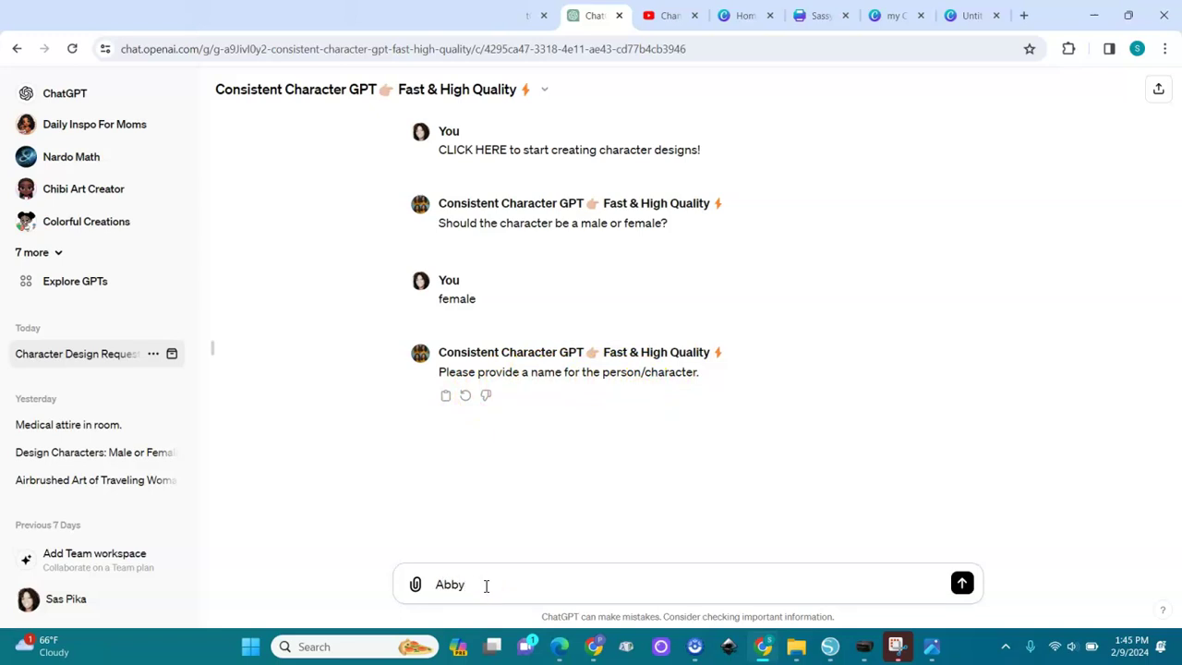
{"action": "key", "text": "Return"}
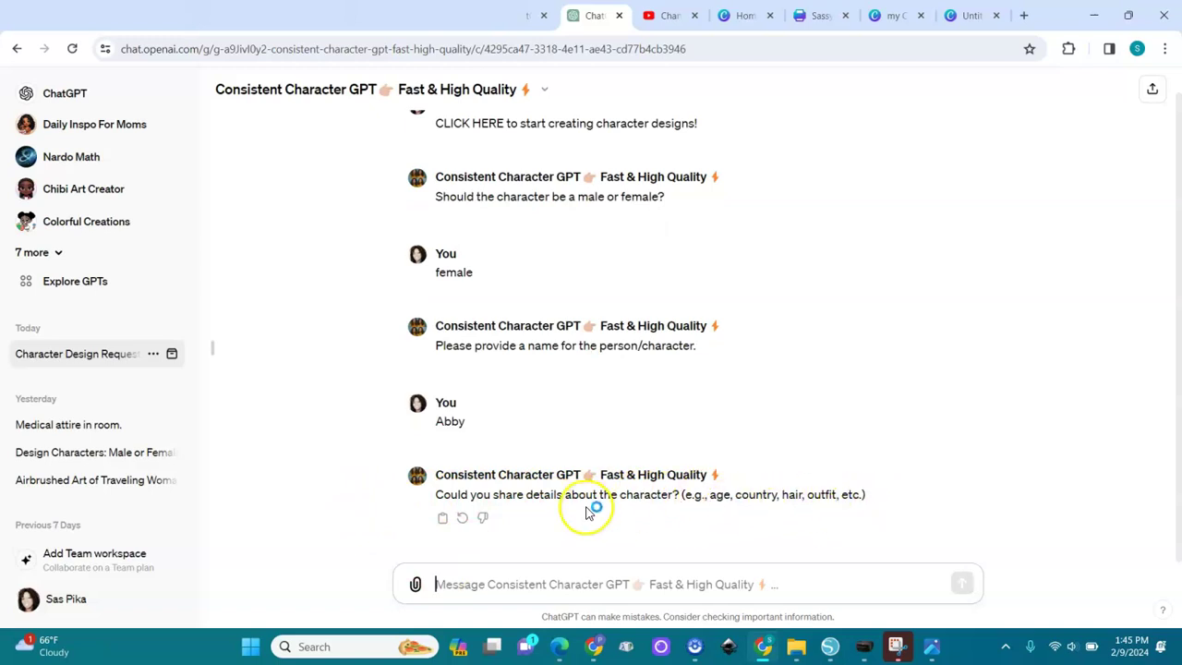
Begin the character description with "6 year old,african american girl,2 afro puffs, with 2 pink bows,"
{"action": "left_click", "coordinate": [479, 582]}
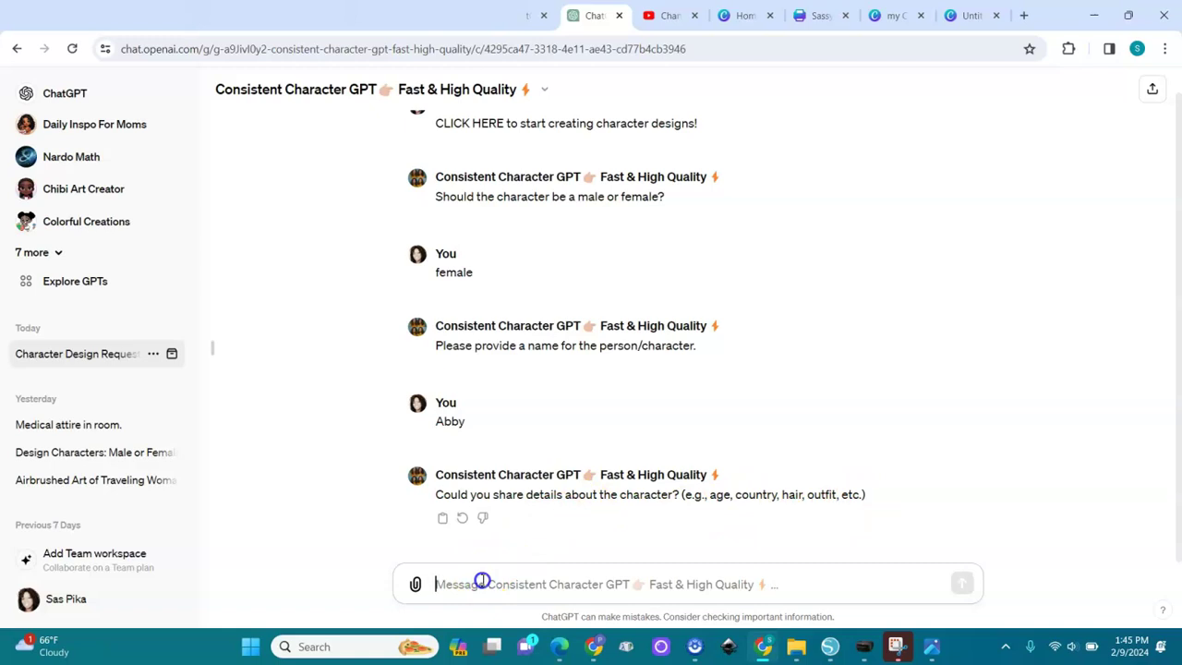
{"action": "type", "text": "e"}
{"action": "type", "text": " year"}
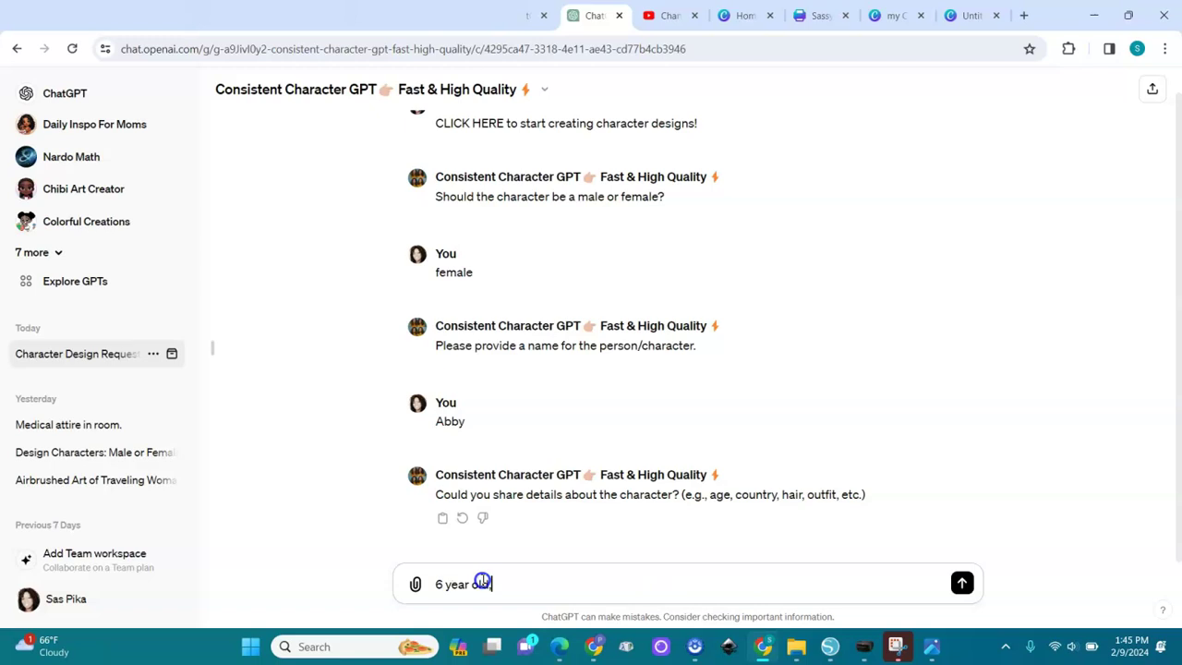
{"action": "type", "text": " old,african american girl,"}
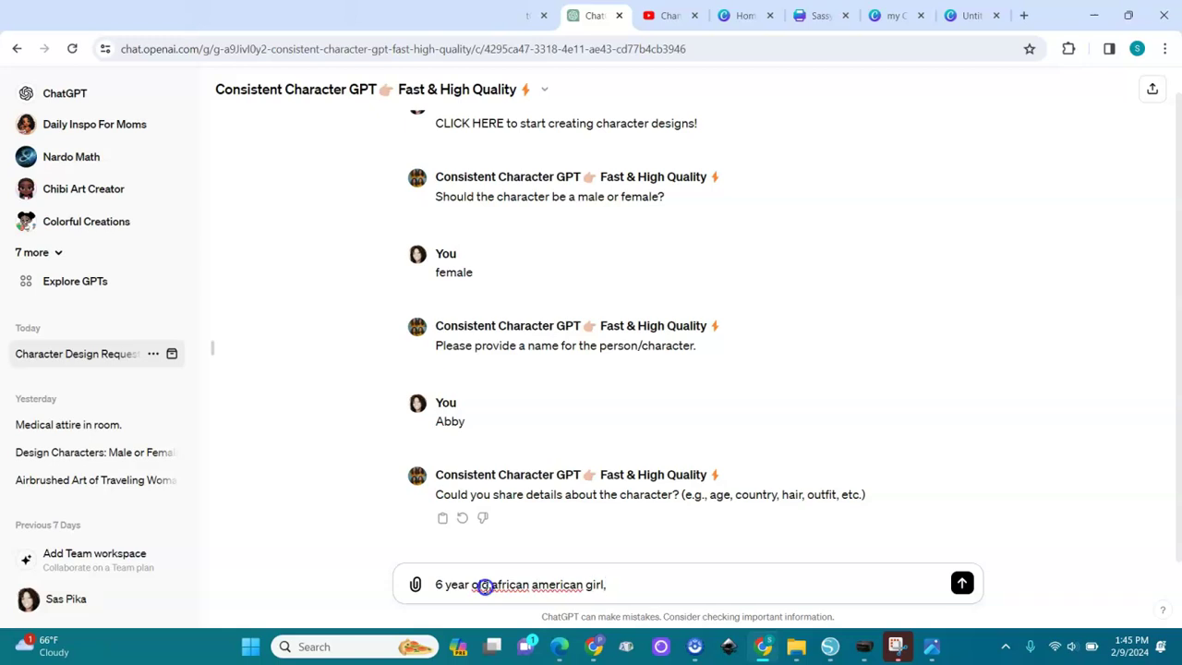
{"action": "type", "text": "2 afro"}
{"action": "type", "text": "puffs, with 2 pink bows,"}
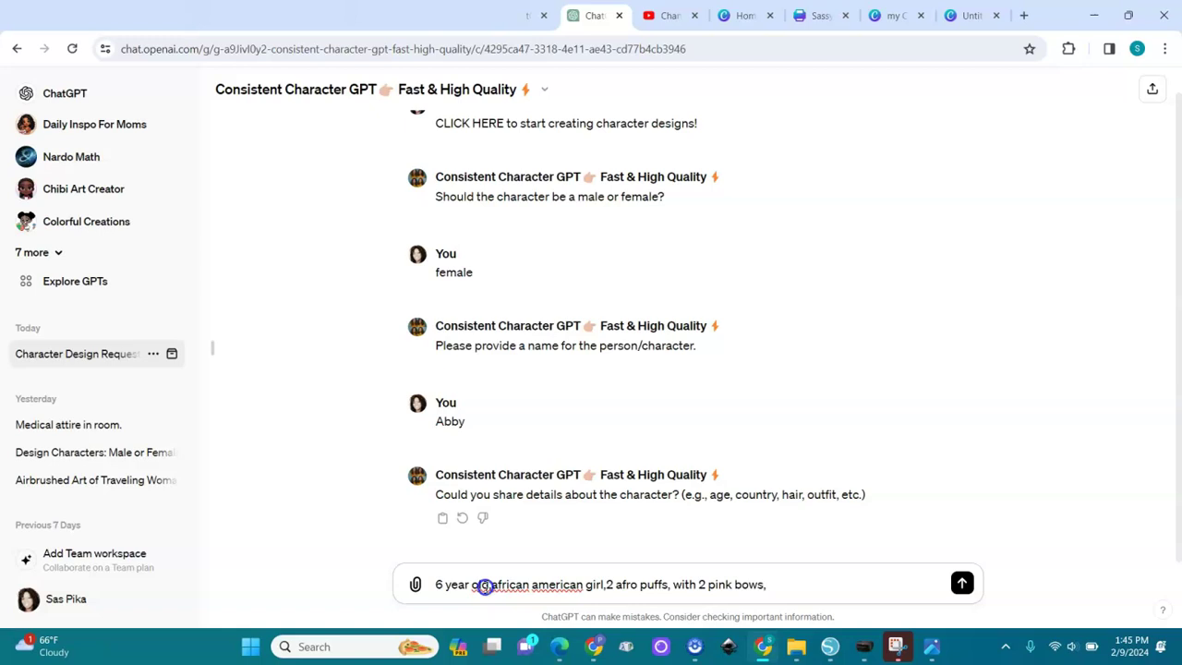
Complete the description with "pink shirt,jeans shorts overalls, white sneakers, USA" and send it
{"action": "type", "text": "pink shirt,jeans"}
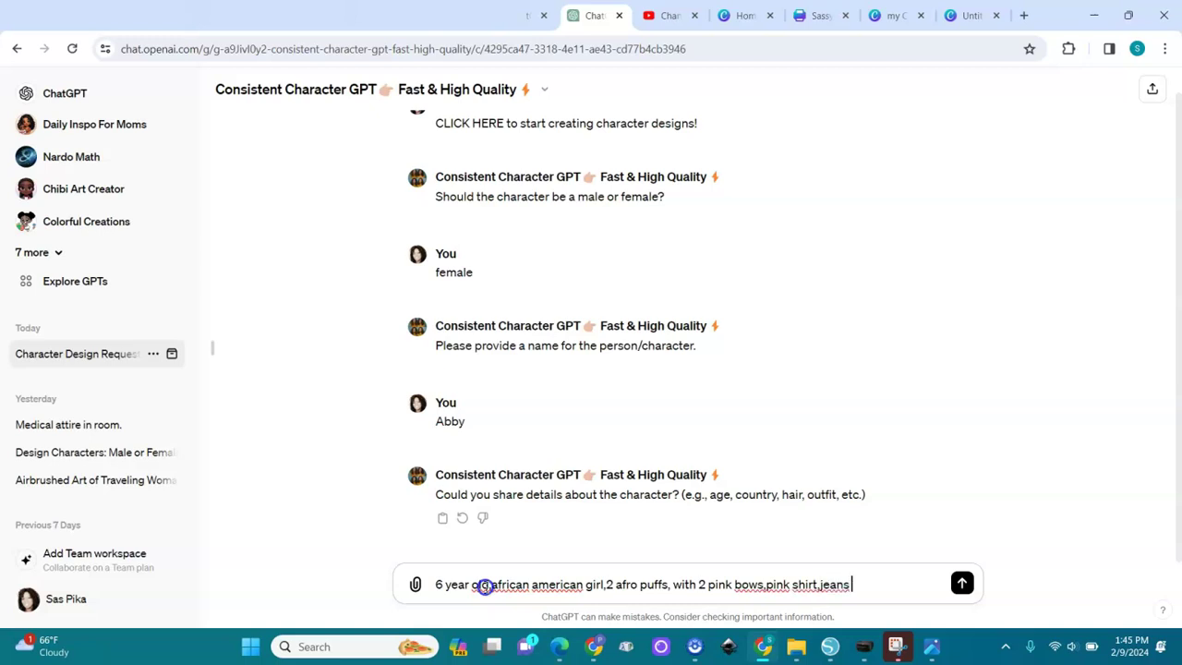
{"action": "type", "text": " shorts overalls,sne"}
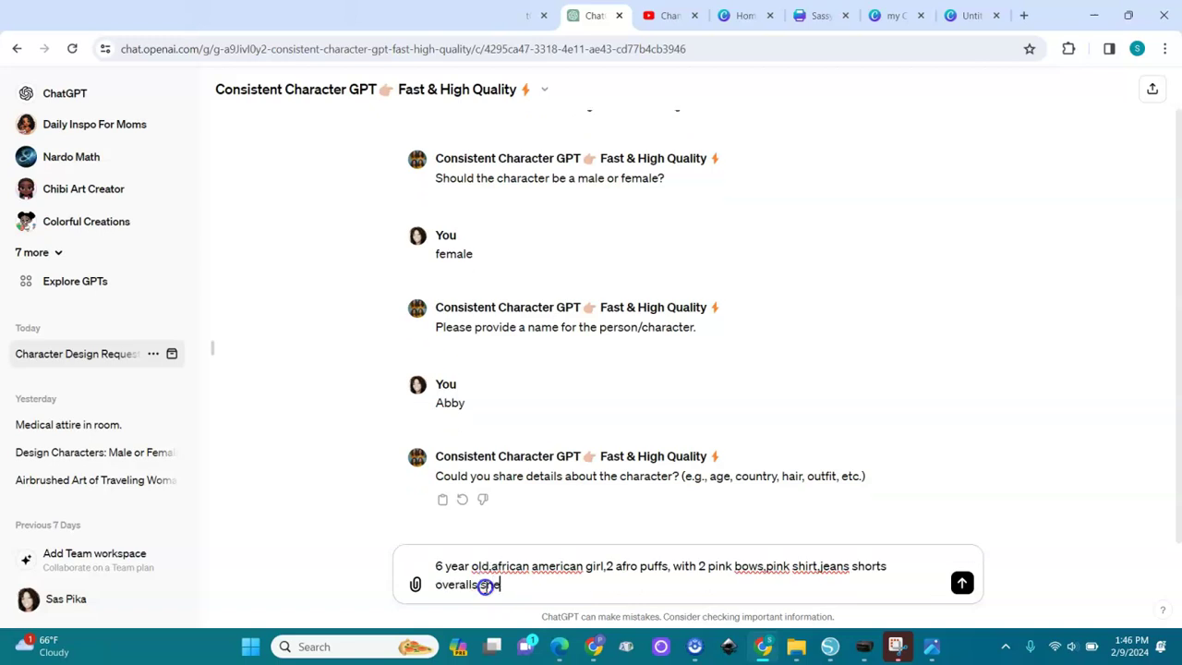
{"action": "type", "text": "akers white"}
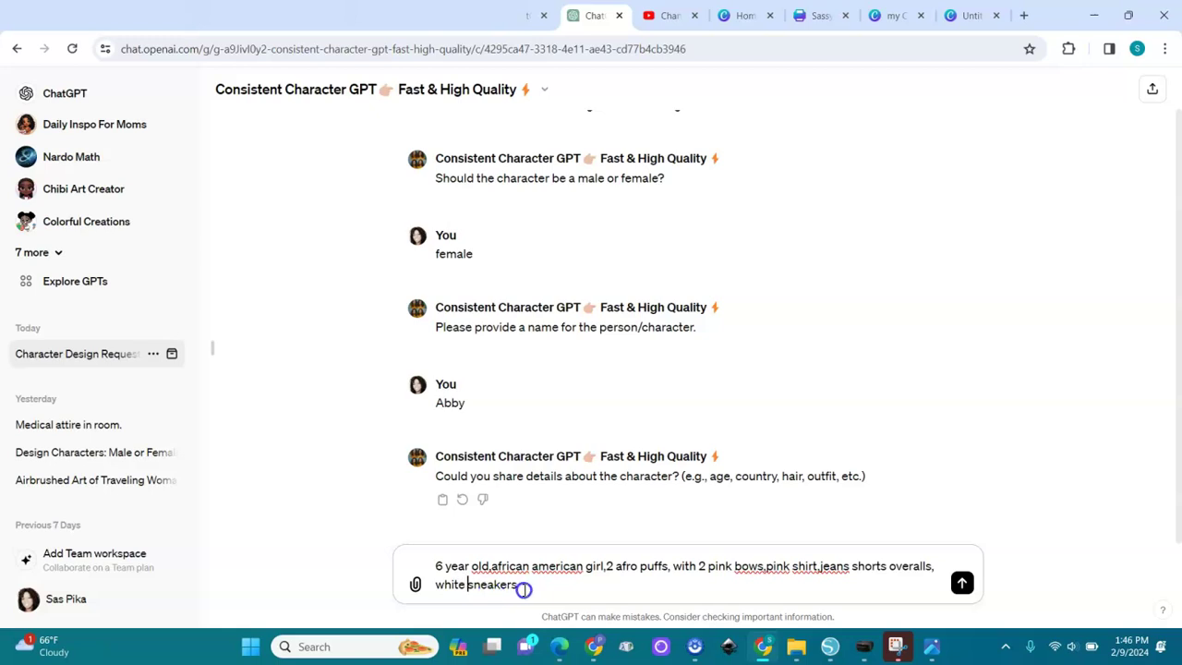
{"action": "type", "text": " , USA"}
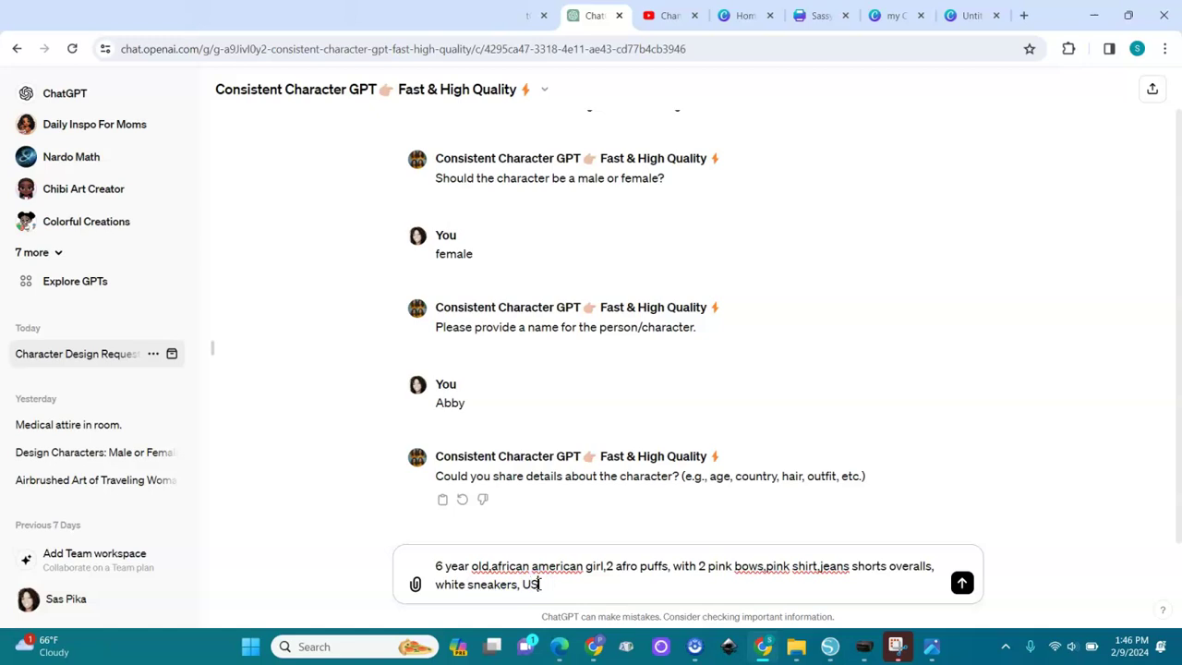
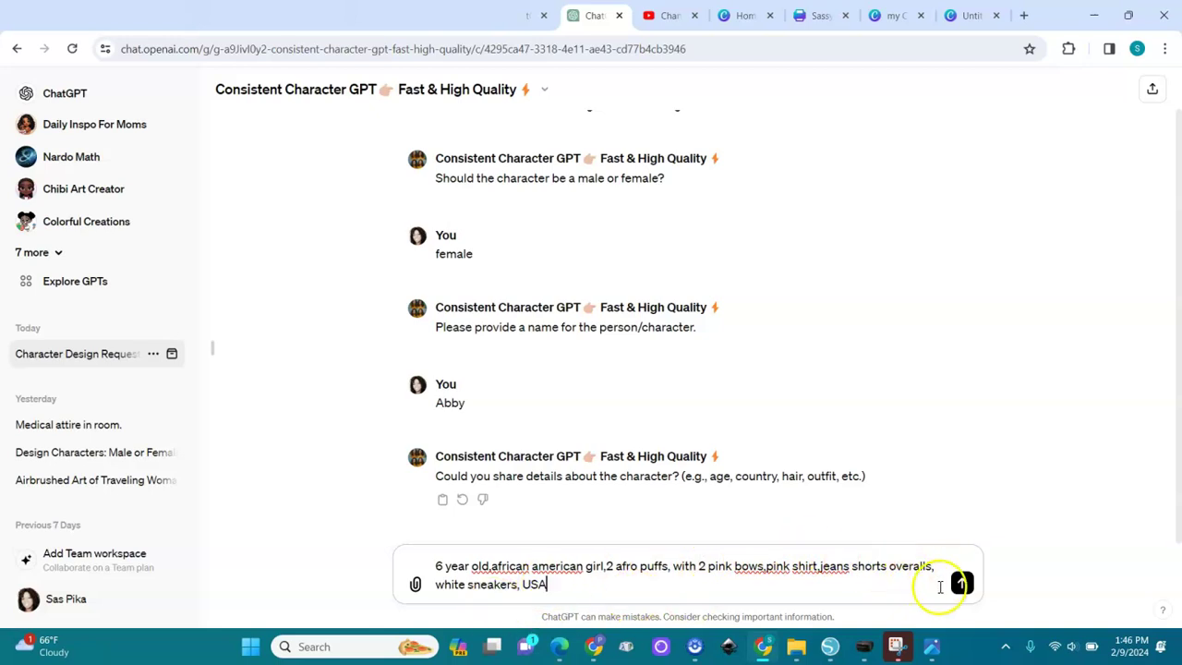
{"action": "left_click", "coordinate": [962, 584]}
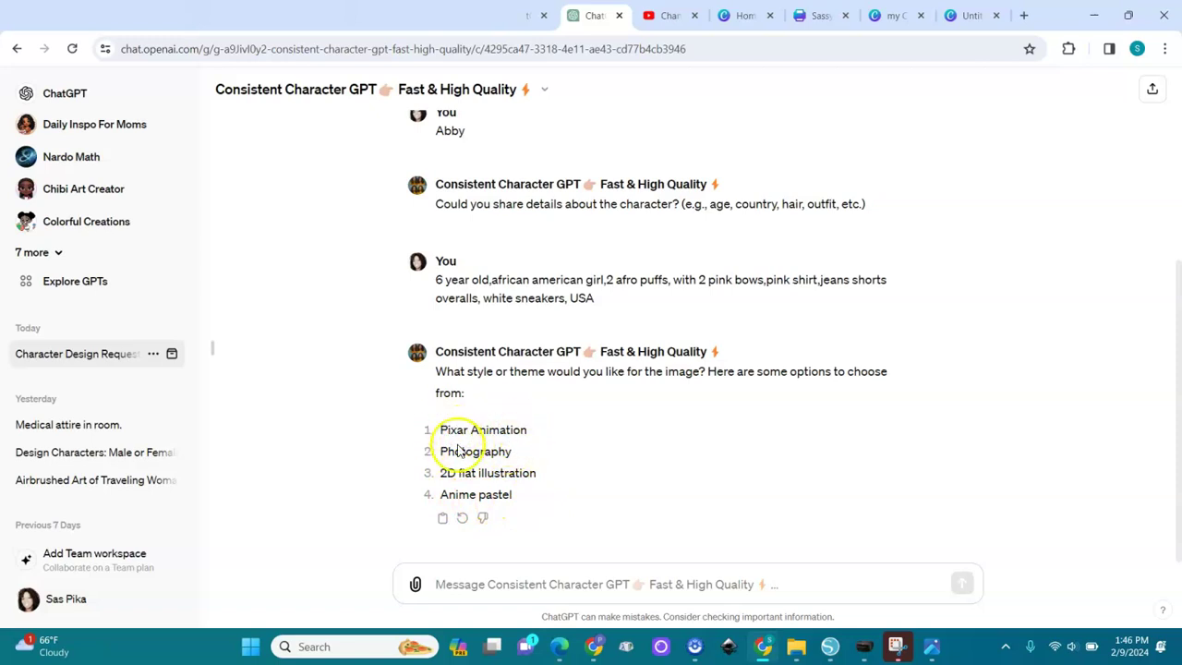
Reply to the style question with "Pixar animation" to generate the character image
{"action": "left_click", "coordinate": [513, 584]}
{"action": "type", "text": "P"}
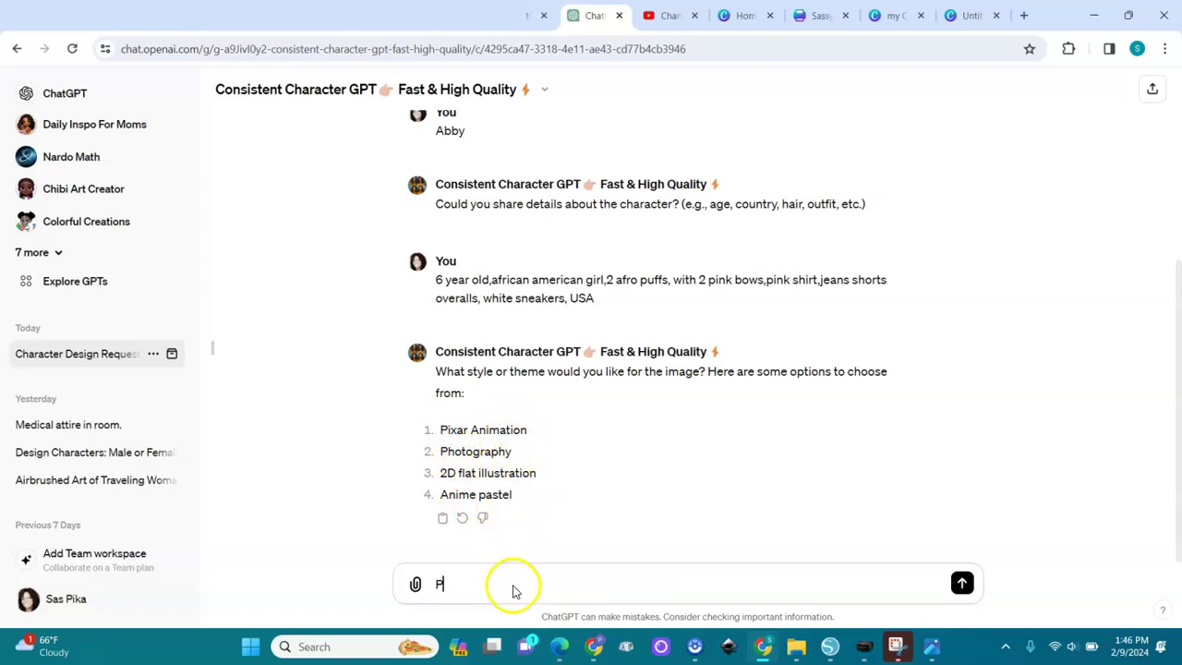
{"action": "type", "text": "ixar an"}
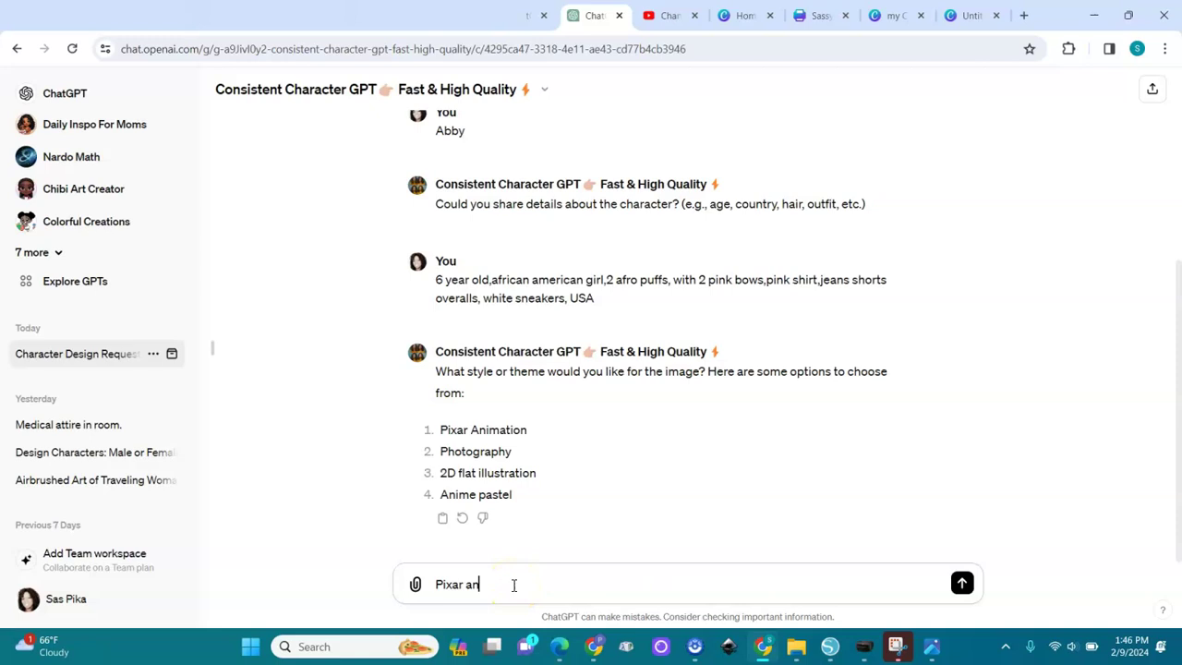
{"action": "type", "text": "imation"}
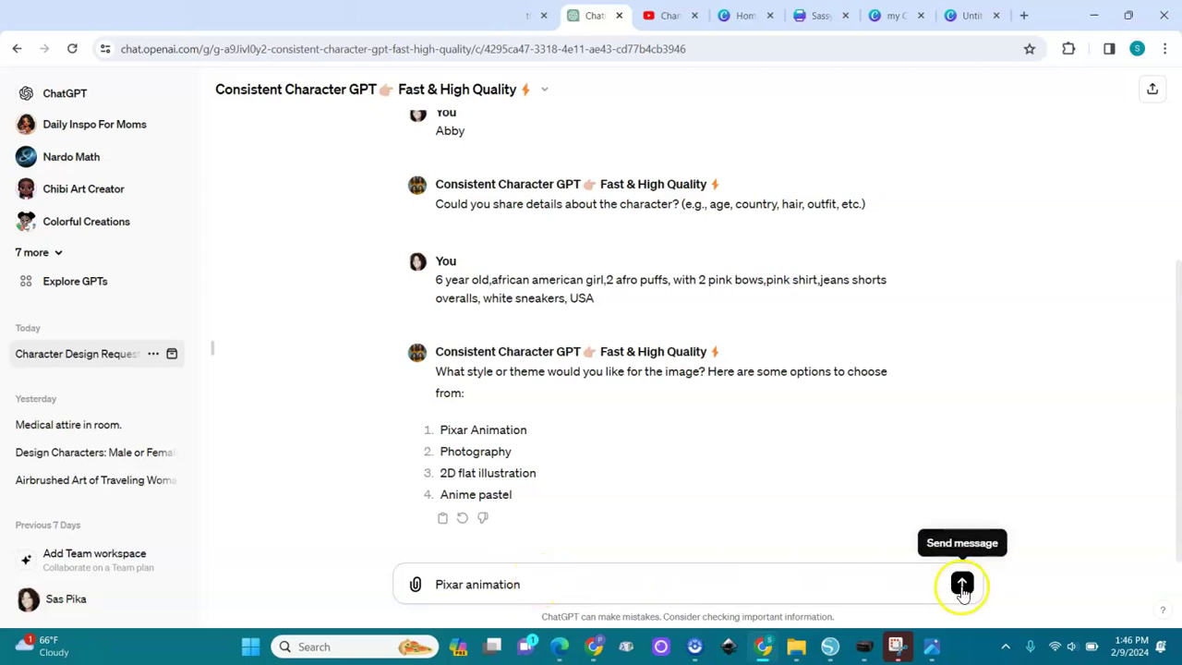
{"action": "left_click", "coordinate": [961, 582]}
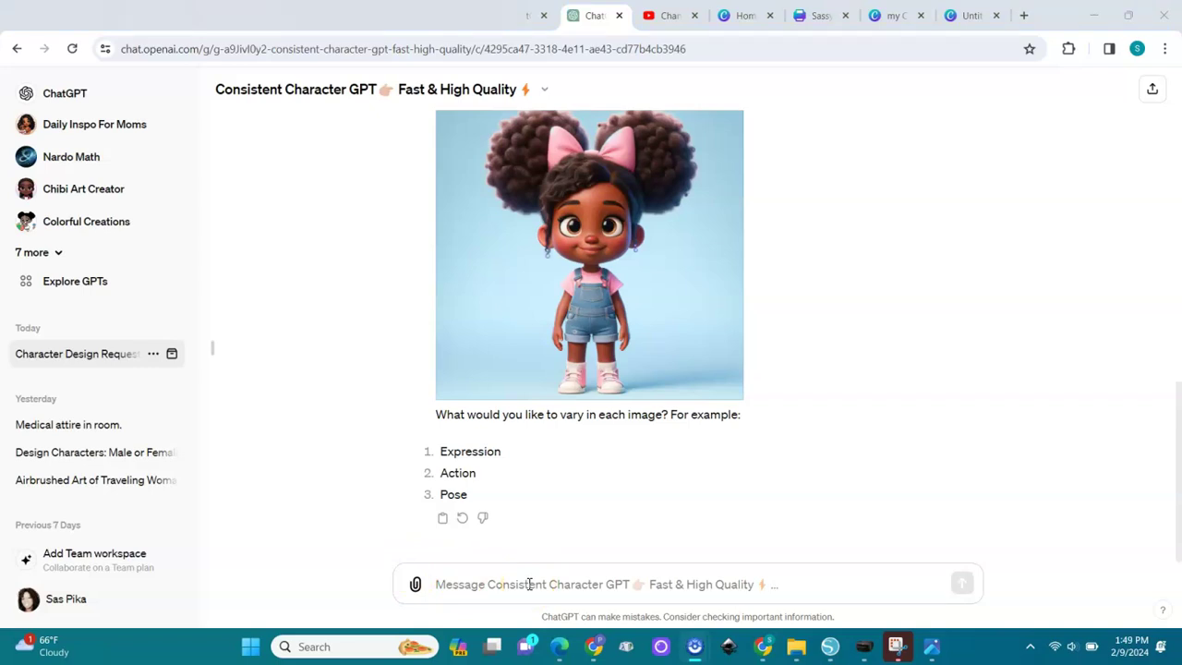
Send the variation list "plays with a puppy,sit on a bench reading a book,rides a bike,angry at a bee,shrugs,frustrated,silly,dances happily"
{"action": "left_click", "coordinate": [515, 583]}
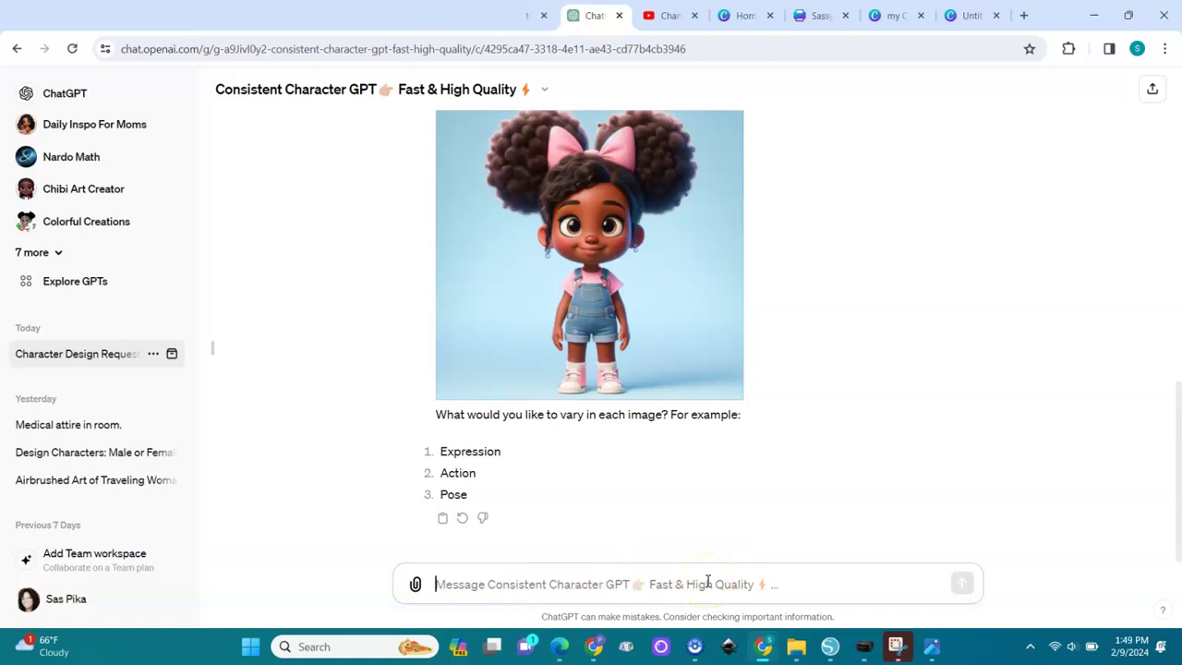
{"action": "type", "text": "pl"}
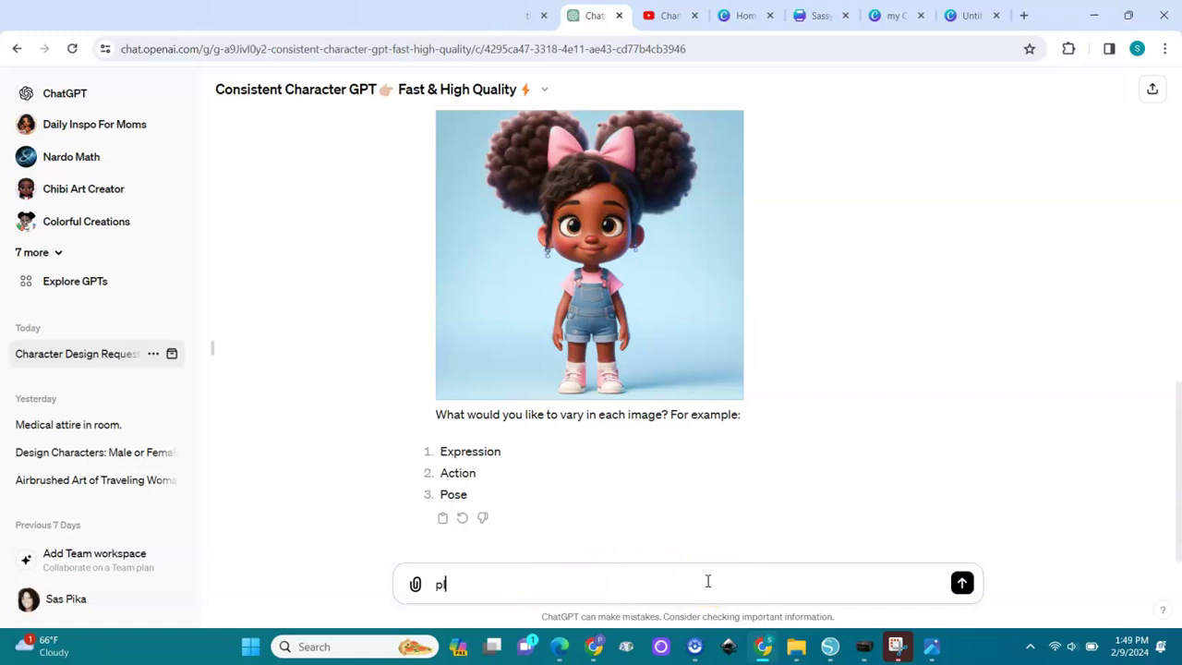
{"action": "type", "text": "ays with a puppy,"}
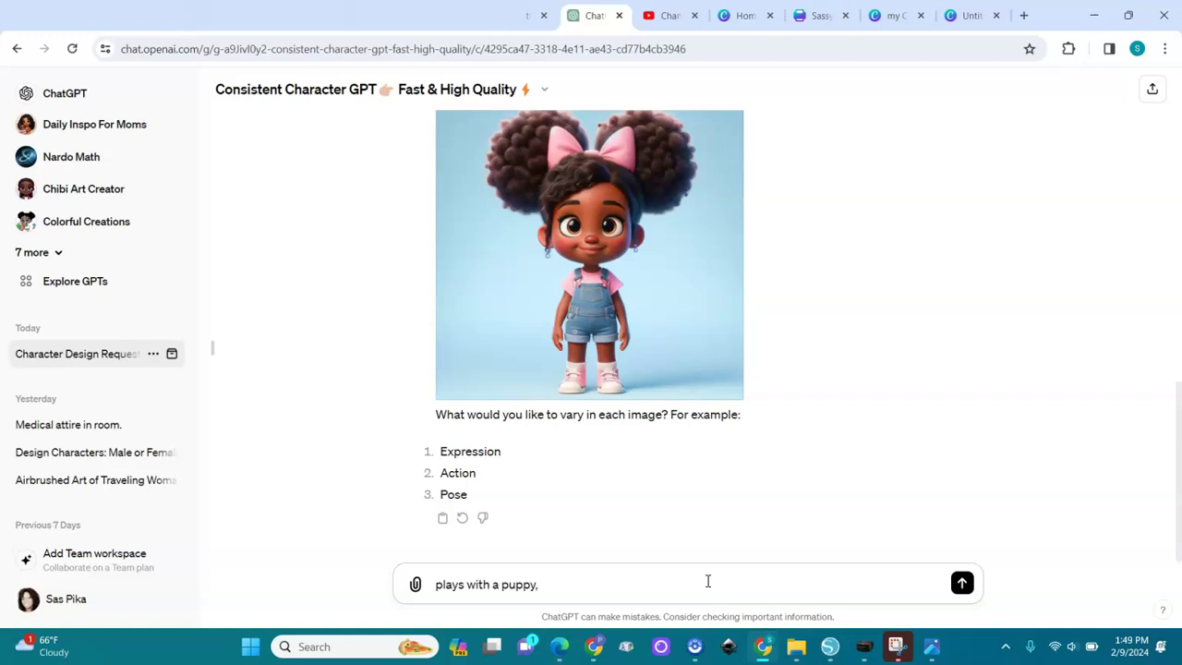
{"action": "type", "text": "sit on a bench rea"}
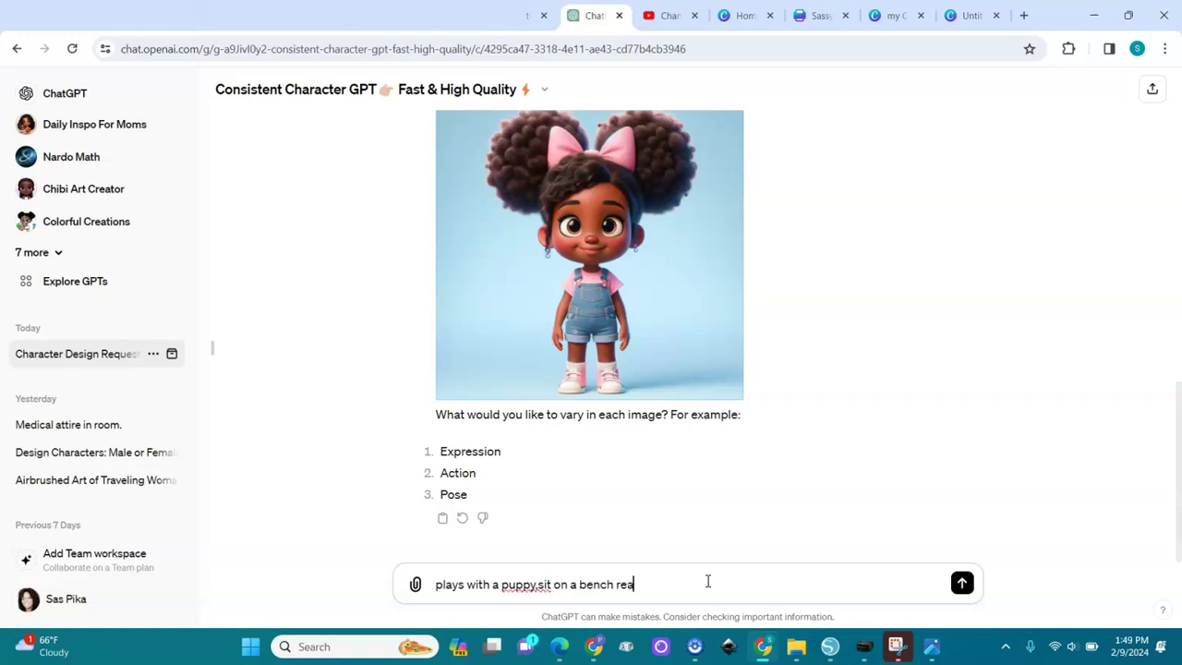
{"action": "type", "text": "ding a book,rides ab"}
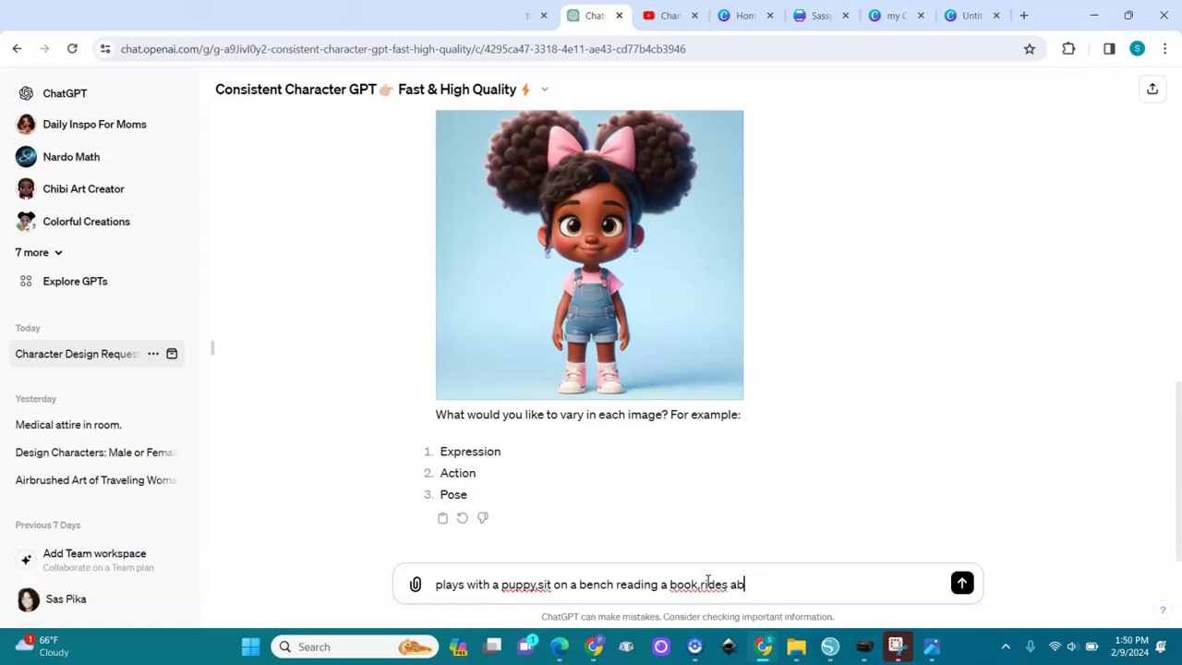
{"action": "type", "text": "ikke,angry at a be"}
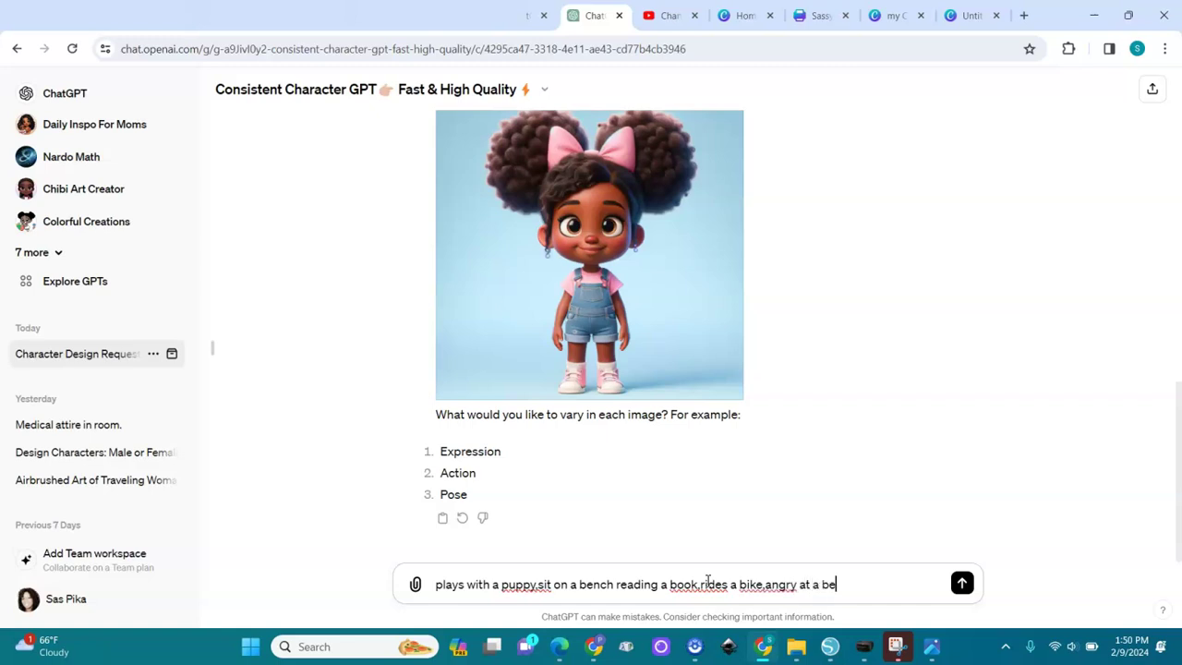
{"action": "type", "text": "e,shrugs,frustrated,sill"}
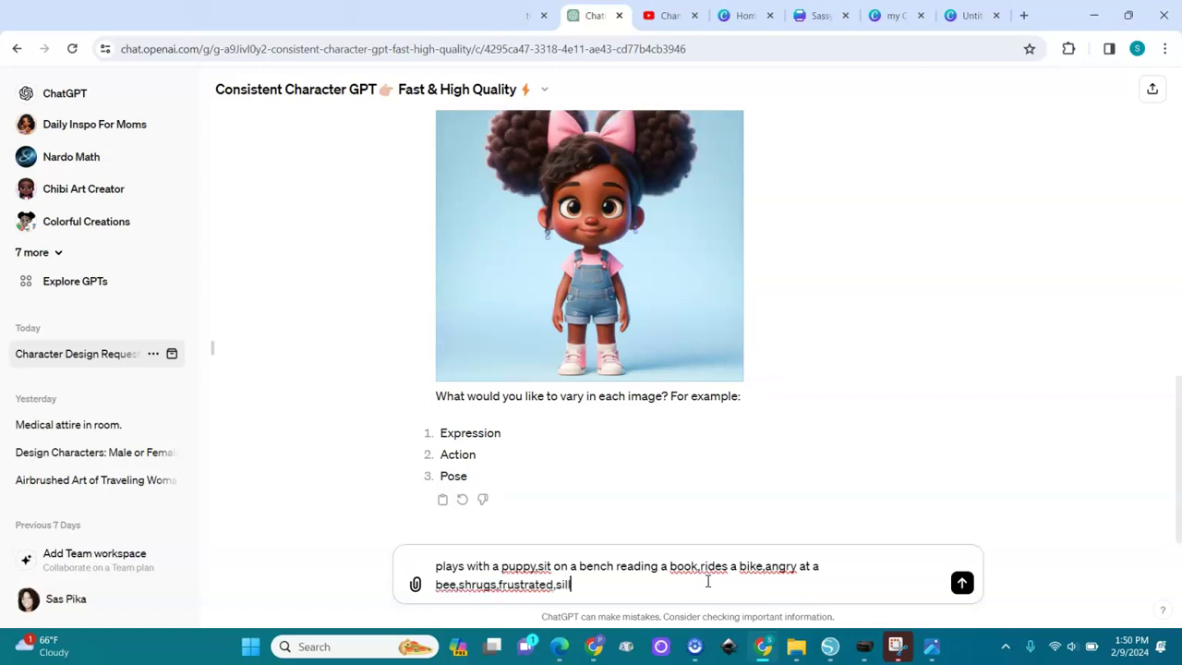
{"action": "type", "text": "y,dances happily"}
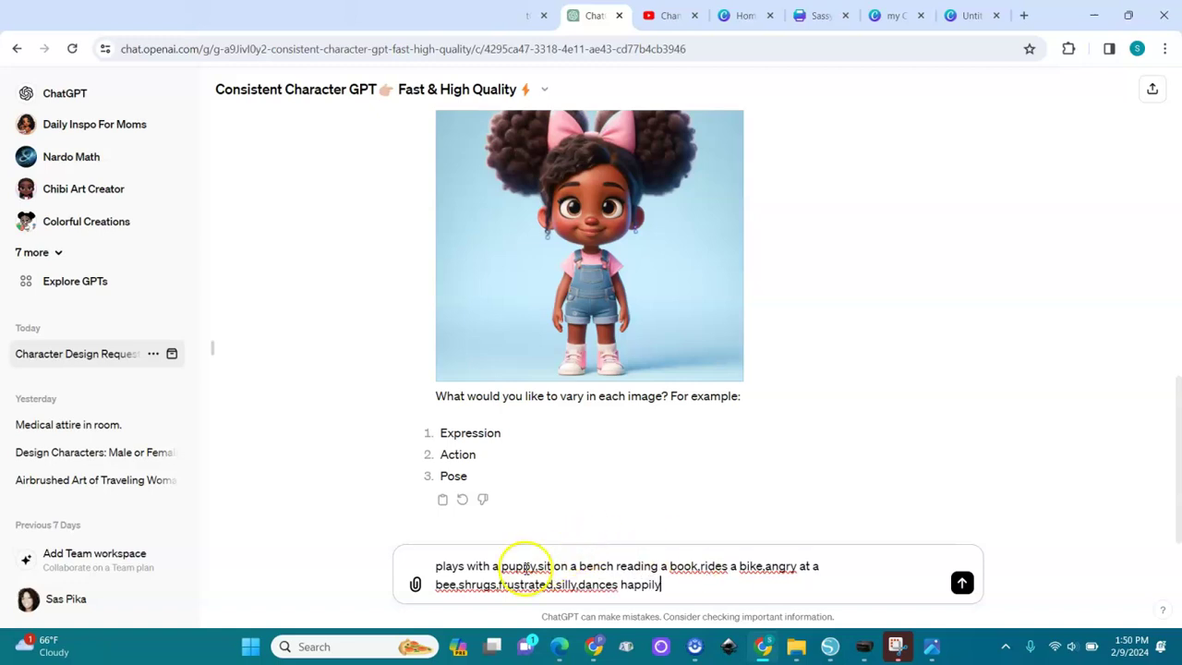
{"action": "left_click", "coordinate": [961, 583]}
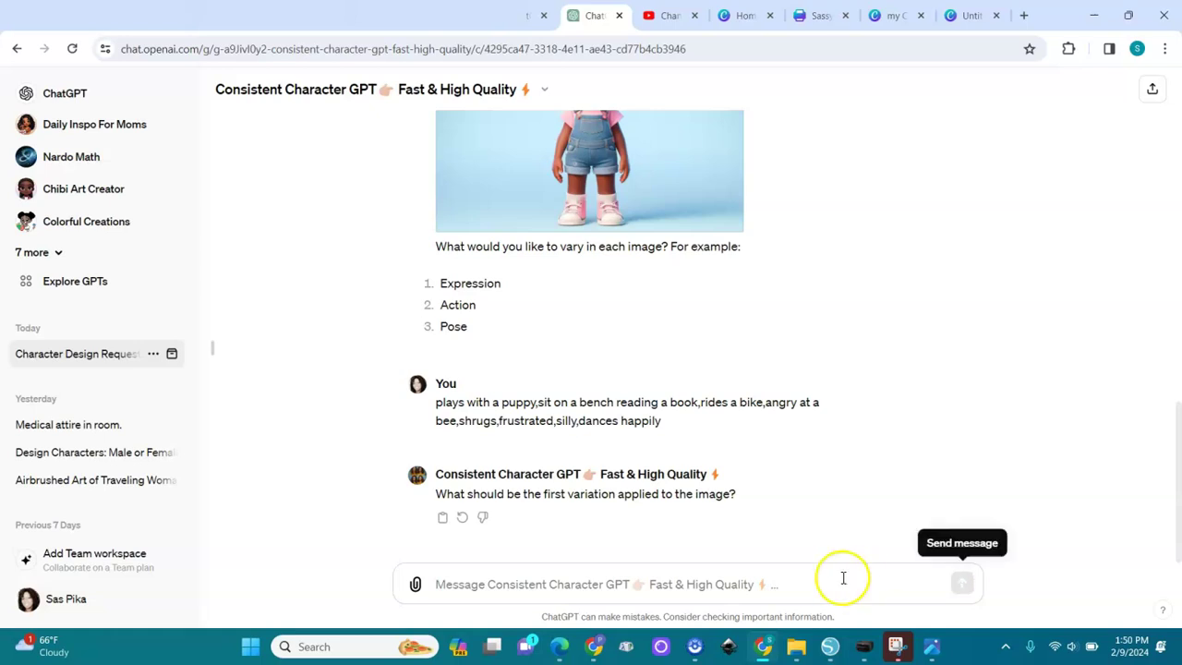
Answer the first-variation question with "plays with a puppy" to generate that image
{"action": "left_click", "coordinate": [810, 583]}
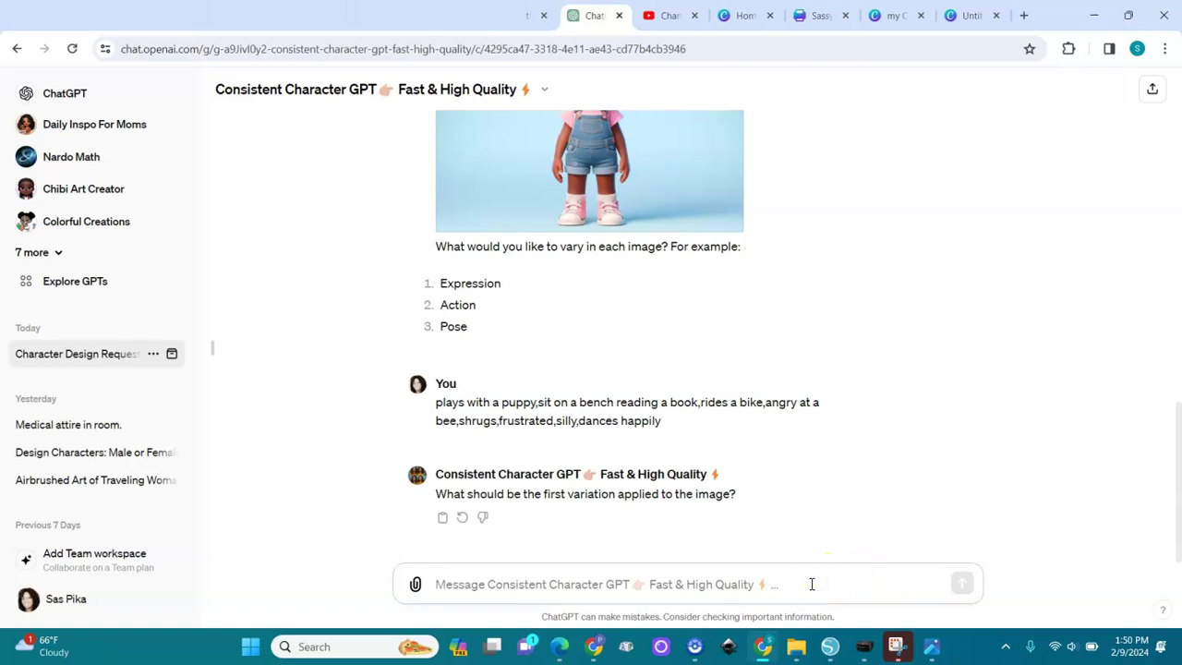
{"action": "type", "text": "plays"}
{"action": "type", "text": "plays wi"}
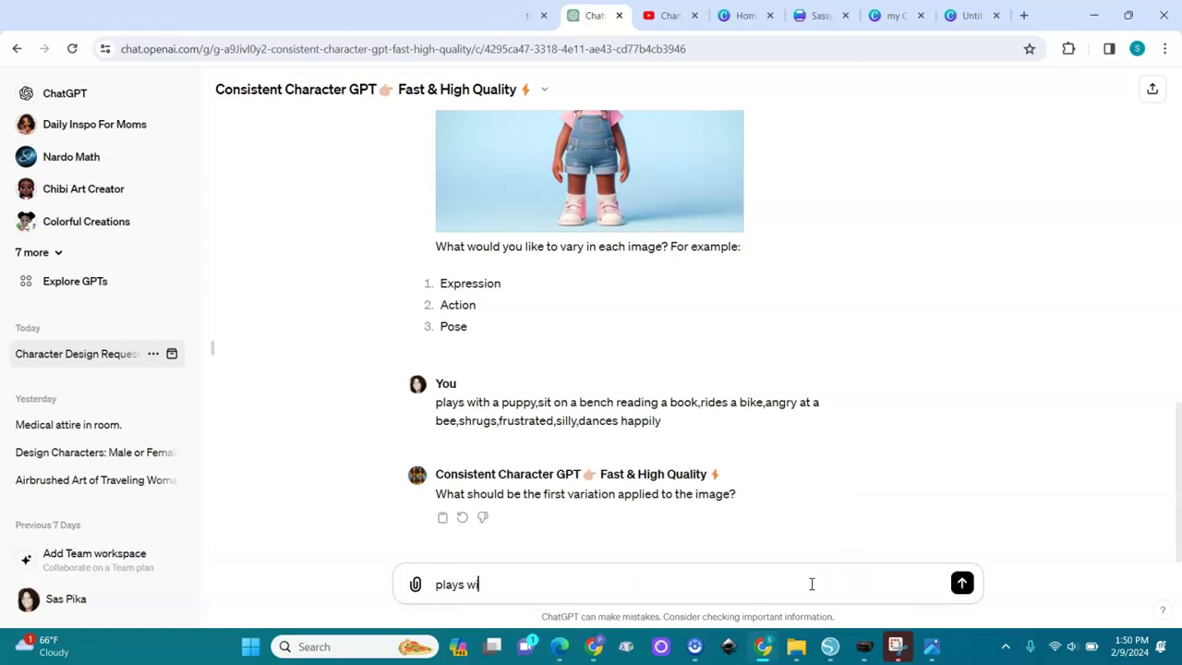
{"action": "type", "text": "th a puppy"}
{"action": "key", "text": "Return"}
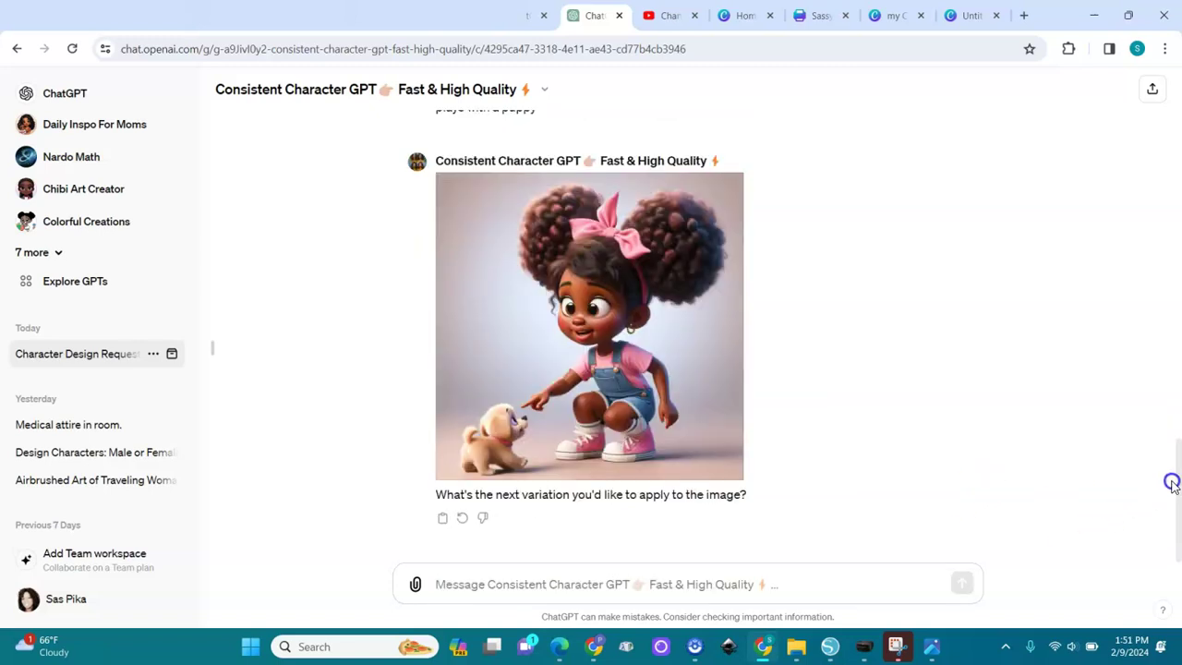
Copy the rest of the sent variation list, from "sit on a bench reading a book" through "dances happily"
{"action": "scroll", "coordinate": [1177, 483], "scroll_direction": "up", "scroll_amount": 3}
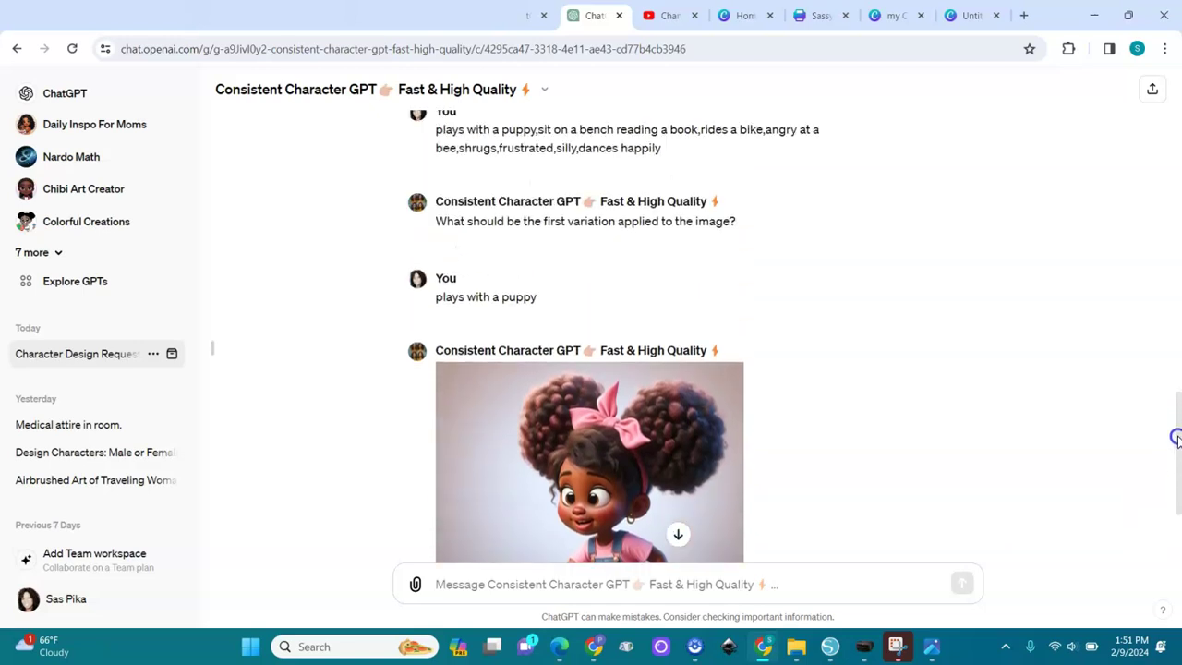
{"action": "scroll", "coordinate": [1175, 505], "scroll_direction": "down", "scroll_amount": 3}
{"action": "left_click_drag", "start_coordinate": [1175, 505], "coordinate": [1173, 414]}
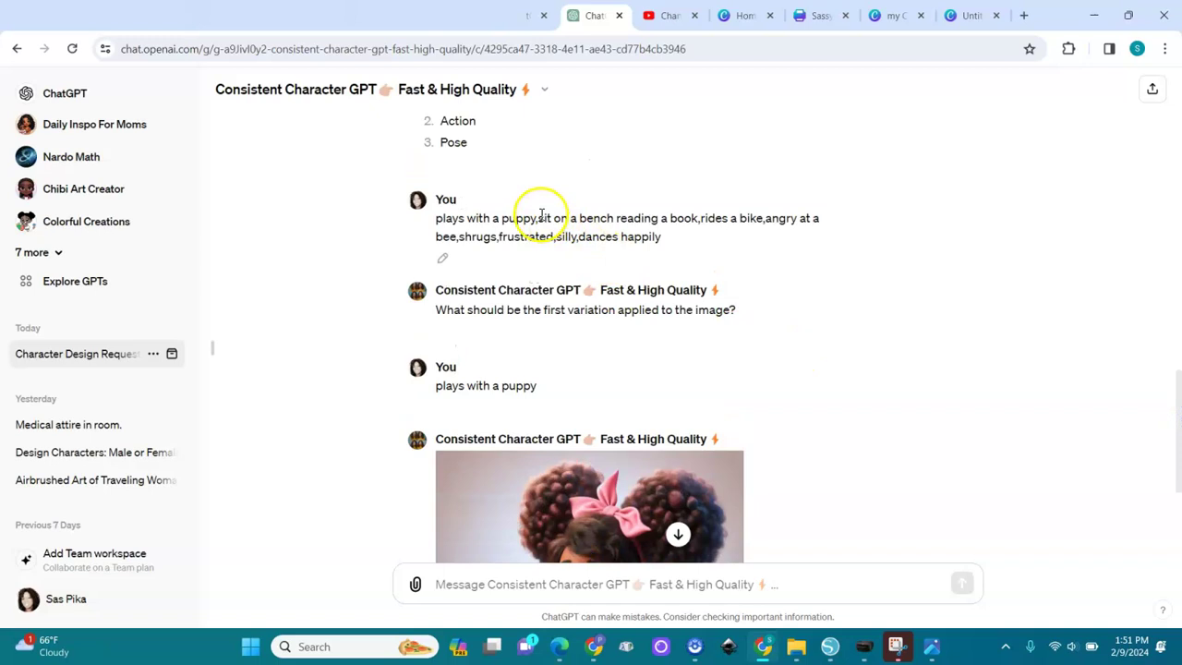
{"action": "left_click_drag", "start_coordinate": [539, 217], "coordinate": [643, 255]}
{"action": "key", "text": "ctrl+c"}
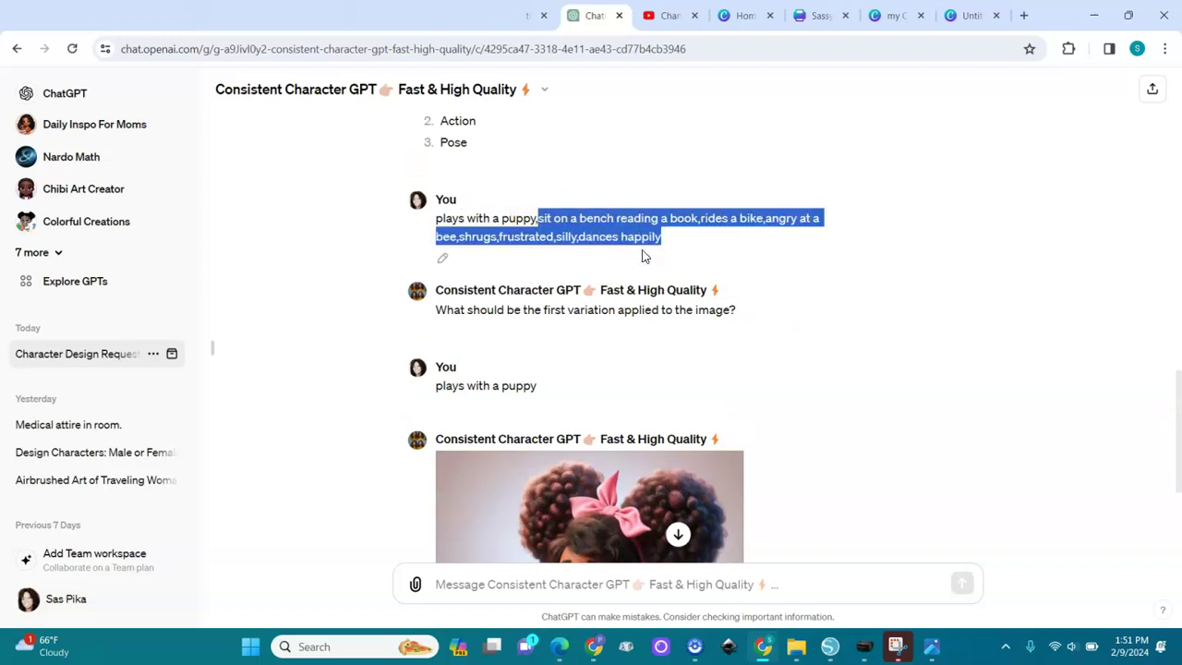
Send a prompt made of "Create different images where", the character's first name and the copied variations
{"action": "left_click", "coordinate": [583, 584]}
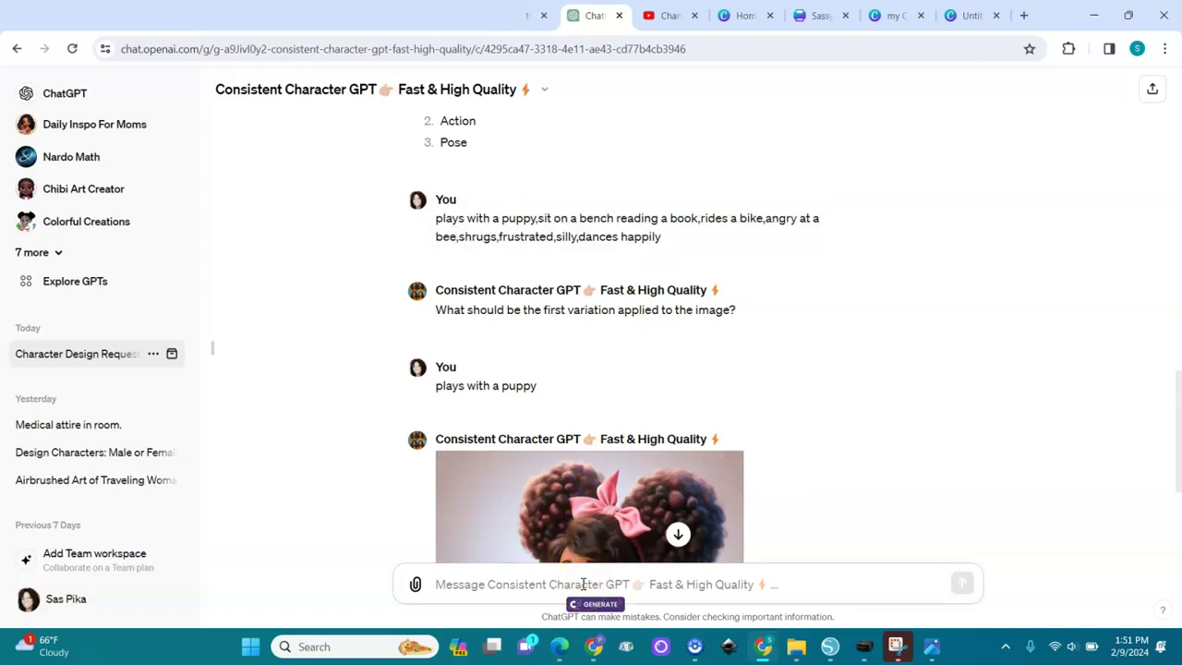
{"action": "type", "text": "Crea"}
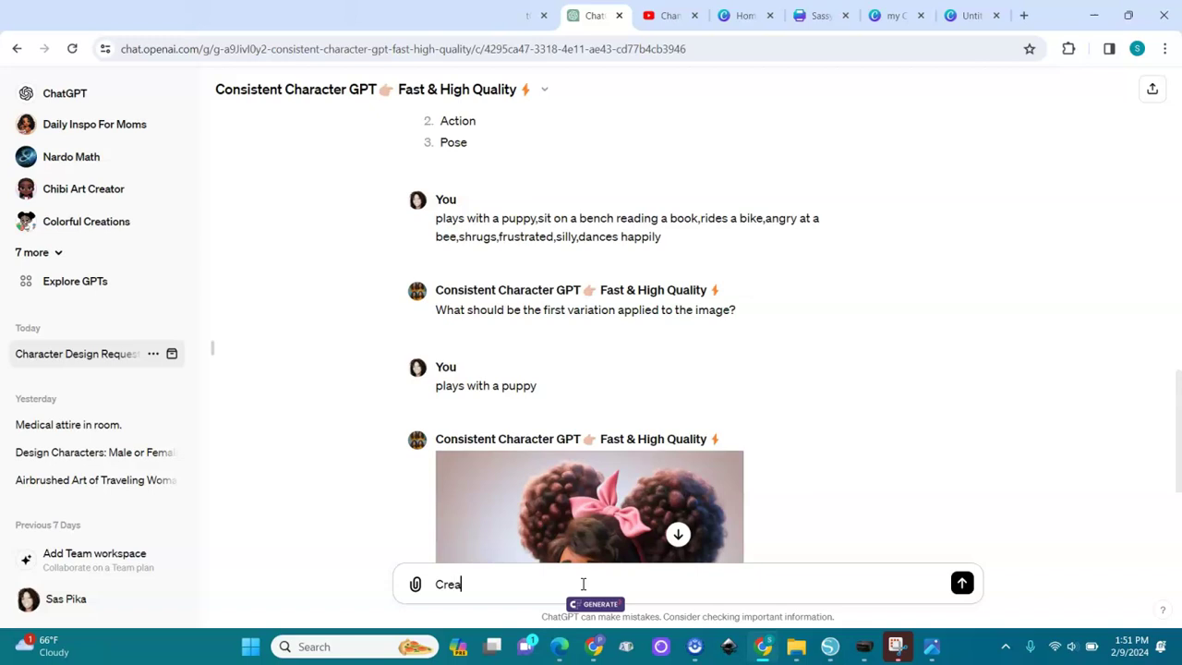
{"action": "type", "text": "te different images"}
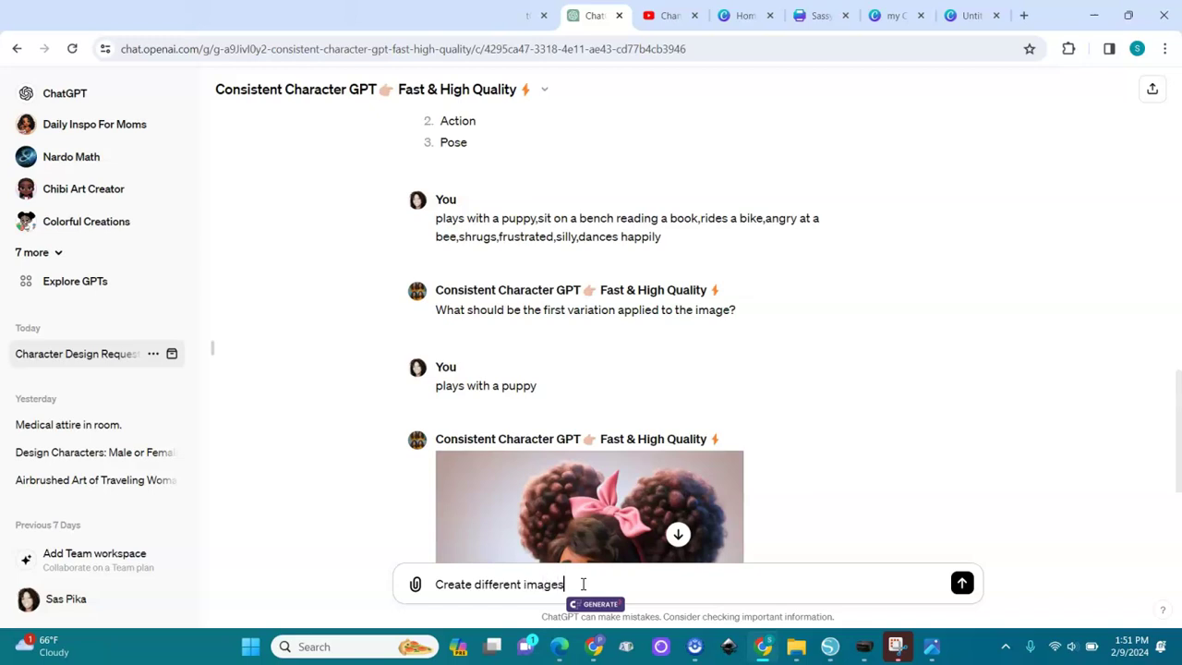
{"action": "type", "text": " where Abby"}
{"action": "key", "text": "ctrl+v"}
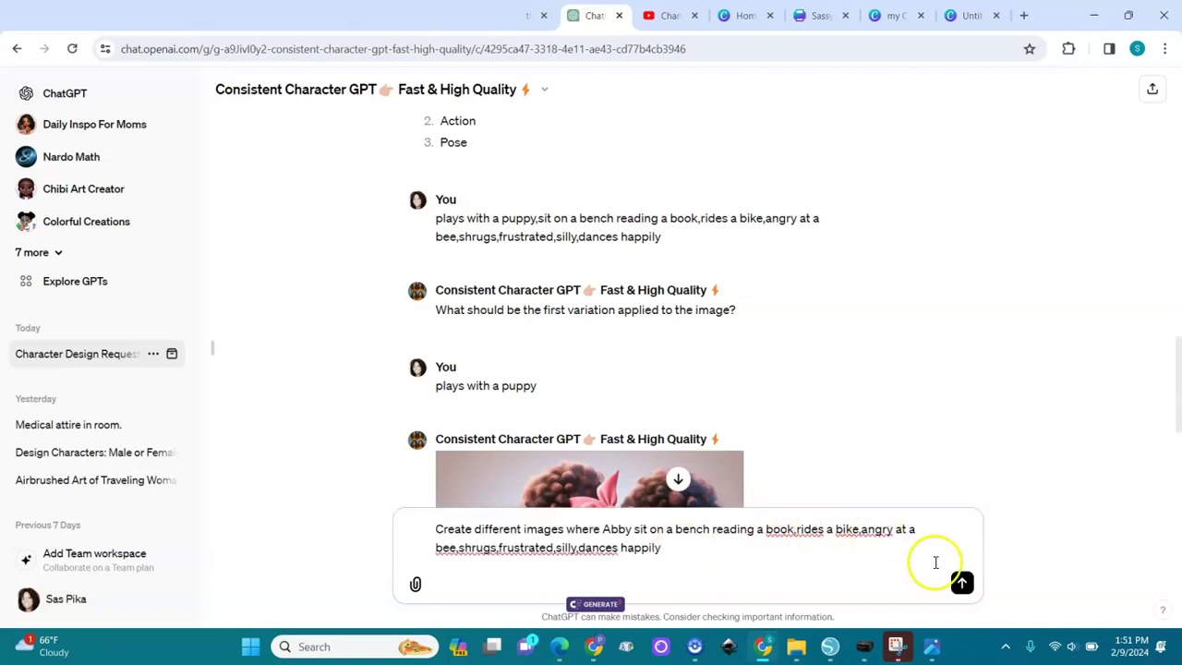
{"action": "left_click", "coordinate": [961, 583]}
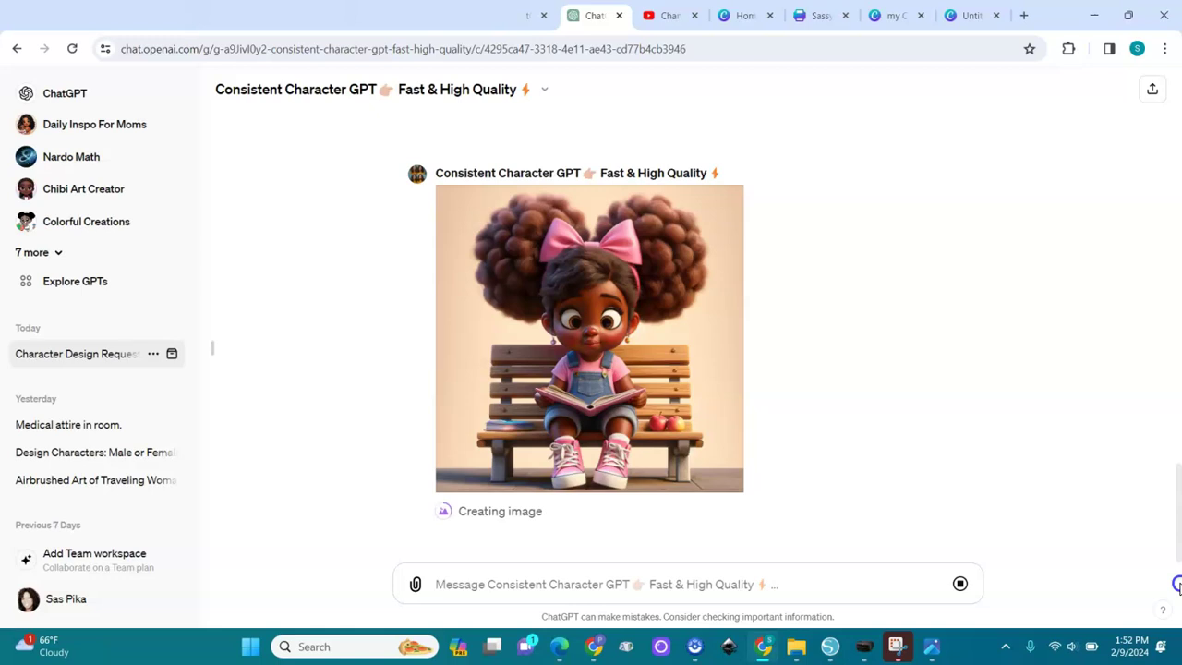
Review the generated images and copy "shrugs,frustrated,silly,dances happily" from the last sent prompt
{"action": "scroll", "coordinate": [1177, 584], "scroll_direction": "up", "scroll_amount": 2}
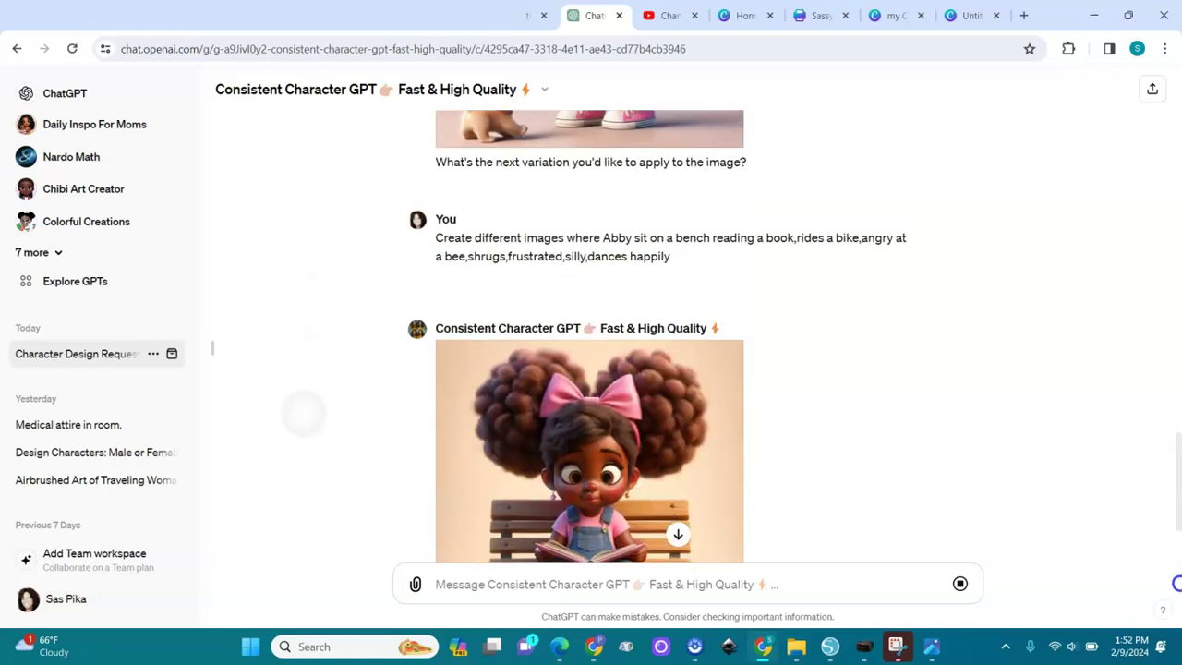
{"action": "scroll", "coordinate": [1176, 583], "scroll_direction": "down", "scroll_amount": 2}
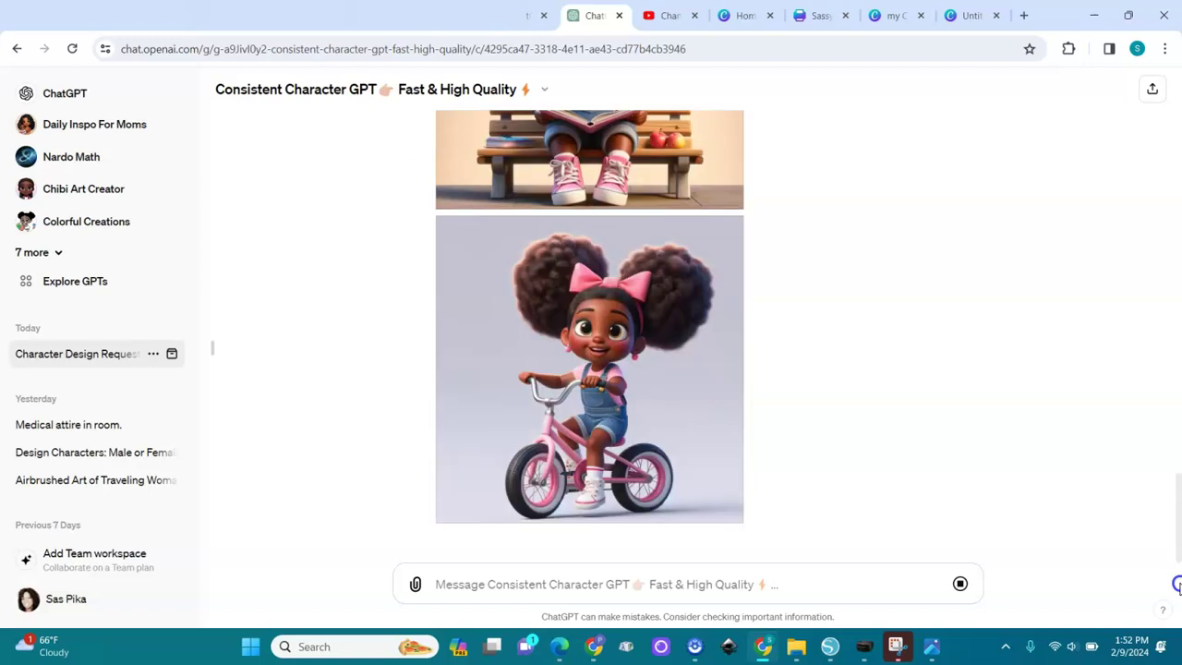
{"action": "scroll", "coordinate": [1177, 584], "scroll_direction": "up", "scroll_amount": 3}
{"action": "scroll", "coordinate": [1177, 583], "scroll_direction": "up", "scroll_amount": 4}
{"action": "scroll", "coordinate": [1177, 584], "scroll_direction": "down", "scroll_amount": 7}
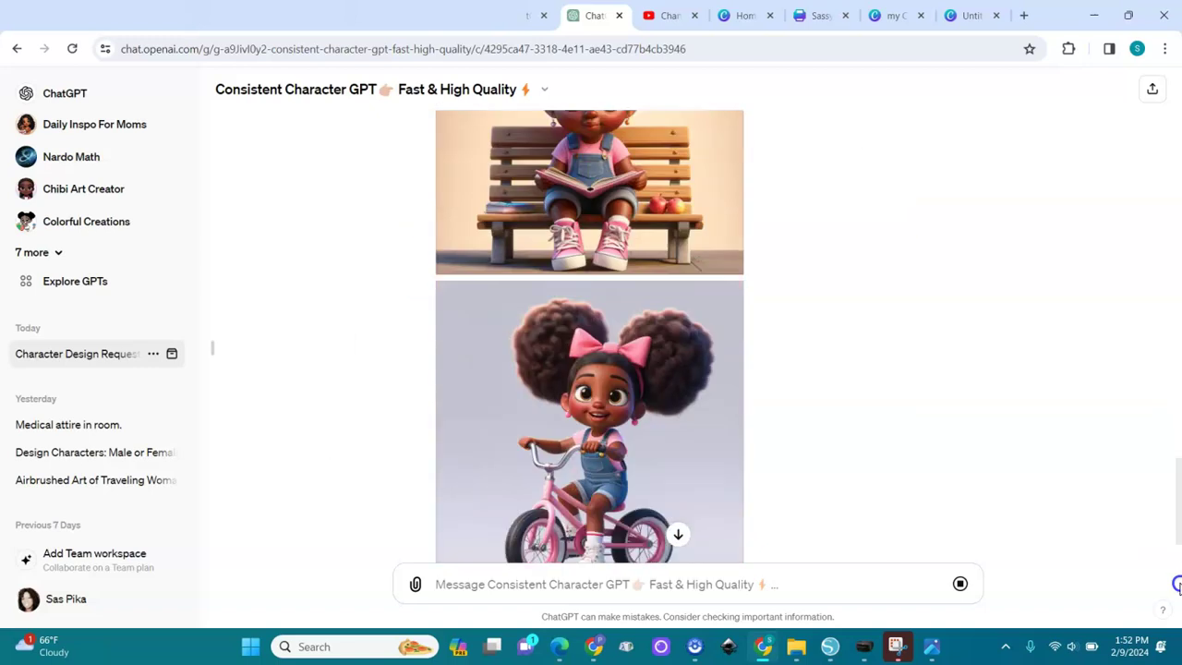
{"action": "scroll", "coordinate": [591, 336], "scroll_direction": "up", "scroll_amount": 10}
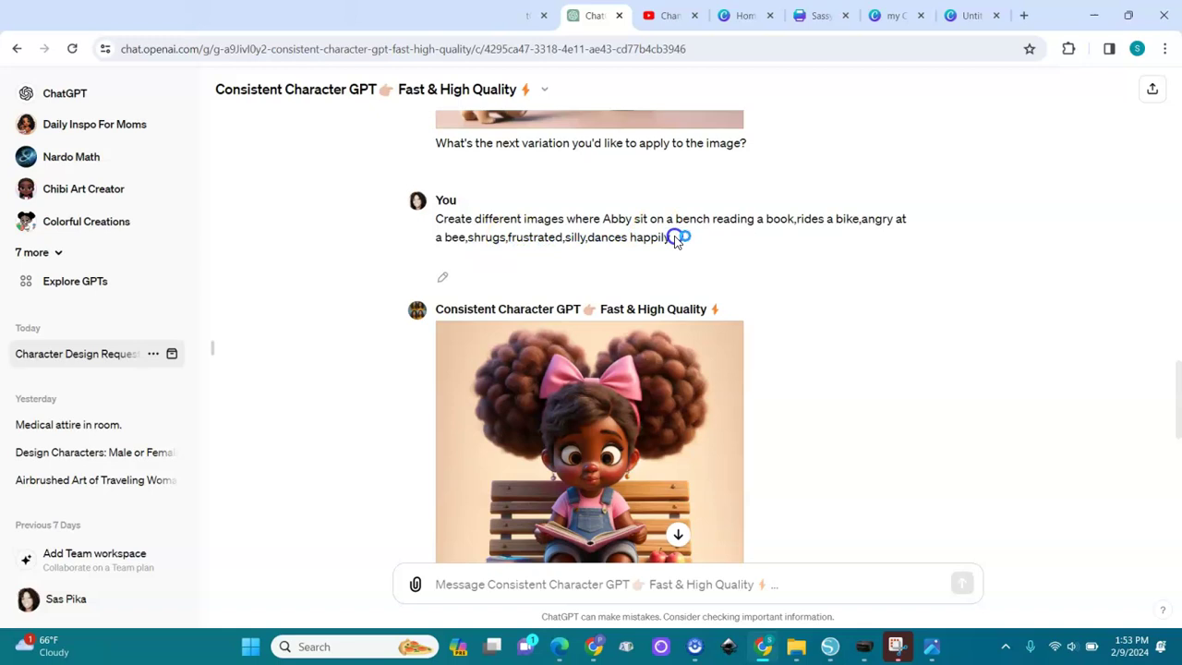
{"action": "mouse_move", "coordinate": [1171, 369]}
{"action": "left_mouse_down"}
{"action": "mouse_move", "coordinate": [1174, 517]}
{"action": "mouse_move", "coordinate": [1174, 316]}
{"action": "mouse_move", "coordinate": [1174, 351]}
{"action": "left_mouse_up"}
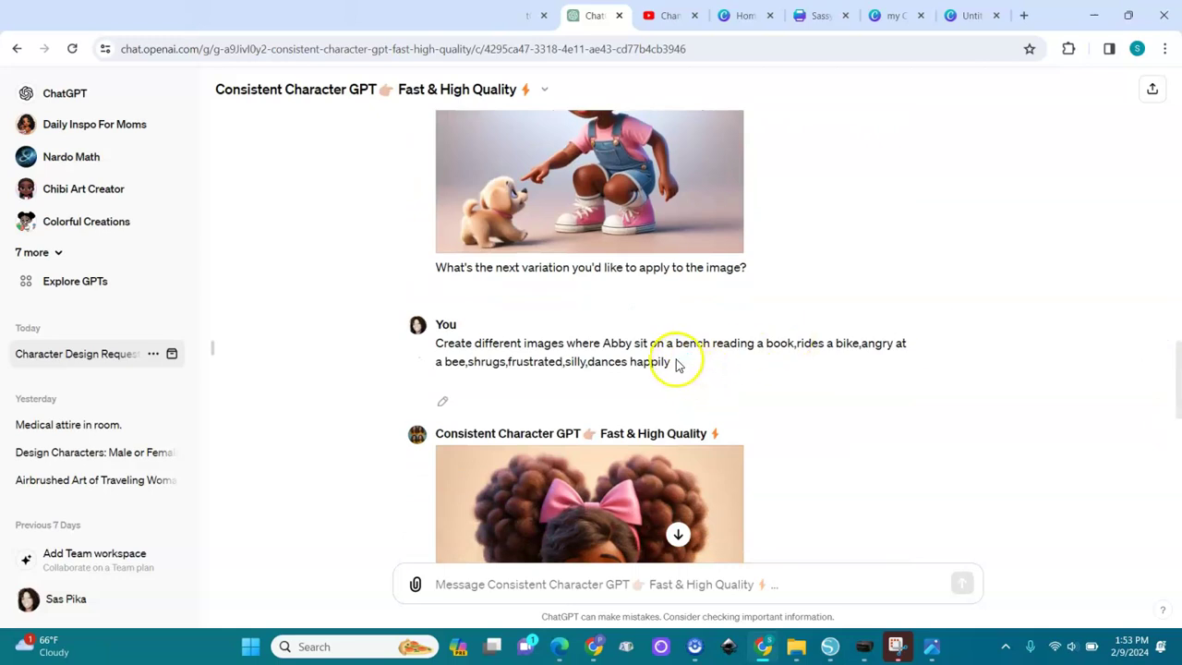
{"action": "left_click_drag", "start_coordinate": [671, 363], "coordinate": [466, 362]}
{"action": "key", "text": "ctrl+c"}
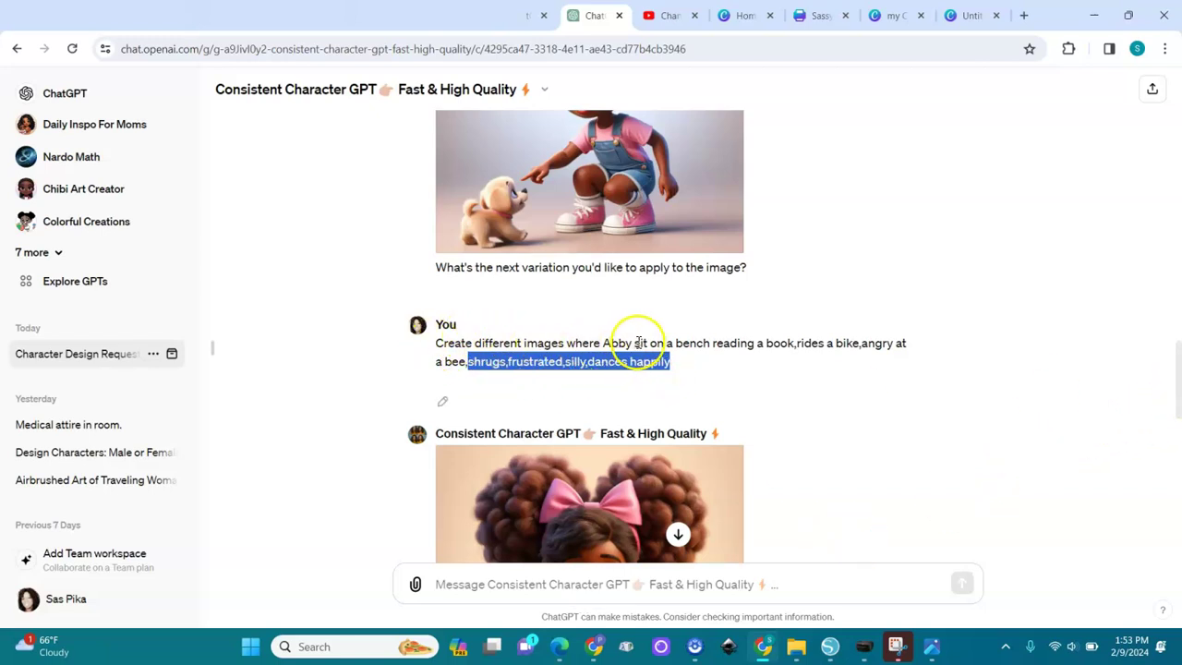
Request the remaining variations with the prompt "Create different images where shrugs, frustrated, silly, and dances happily", using the copied text
{"action": "left_click", "coordinate": [562, 587]}
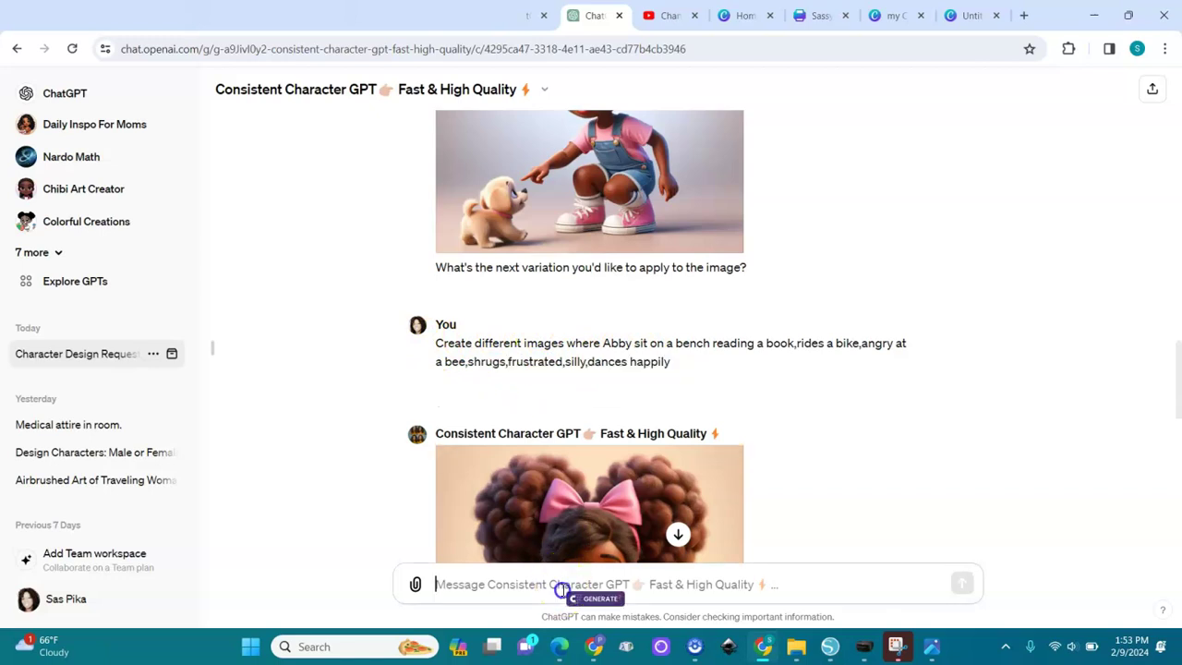
{"action": "type", "text": "Create different images where"}
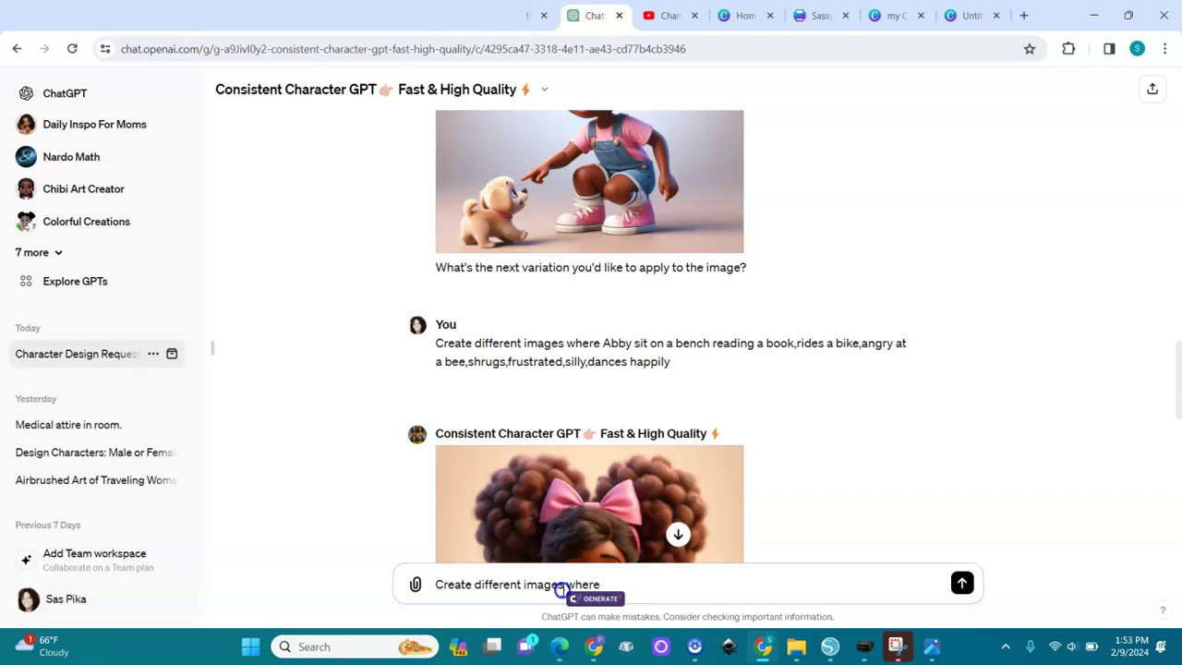
{"action": "key", "text": "ctrl+v"}
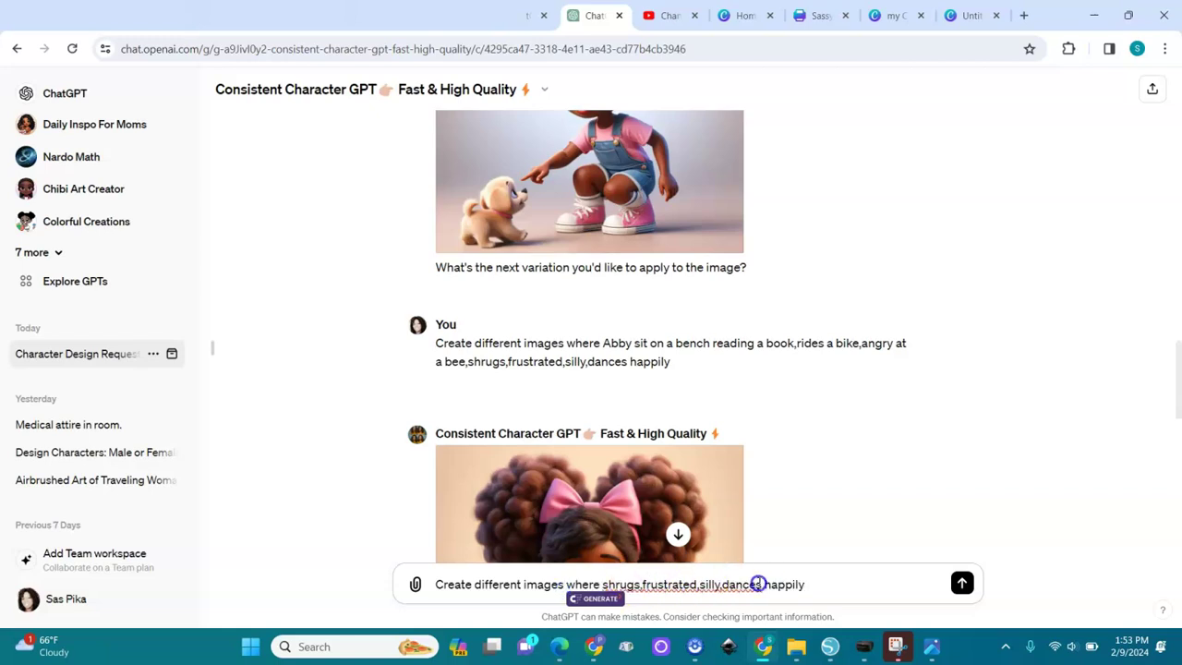
{"action": "left_click", "coordinate": [644, 584]}
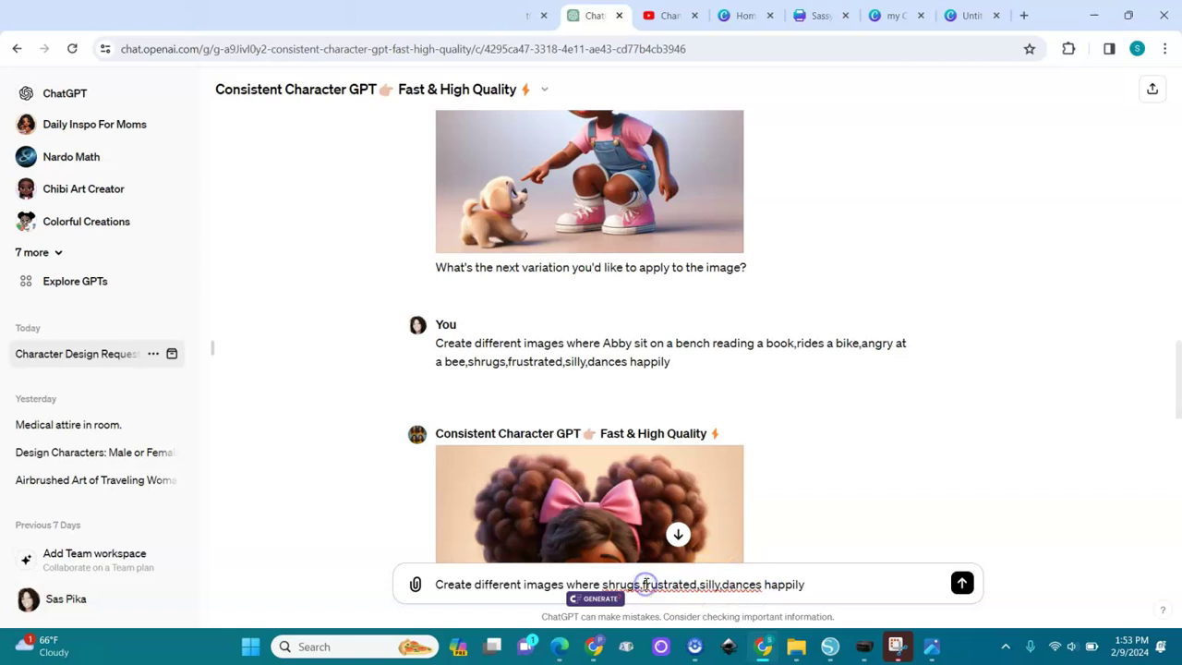
{"action": "left_click", "coordinate": [701, 583]}
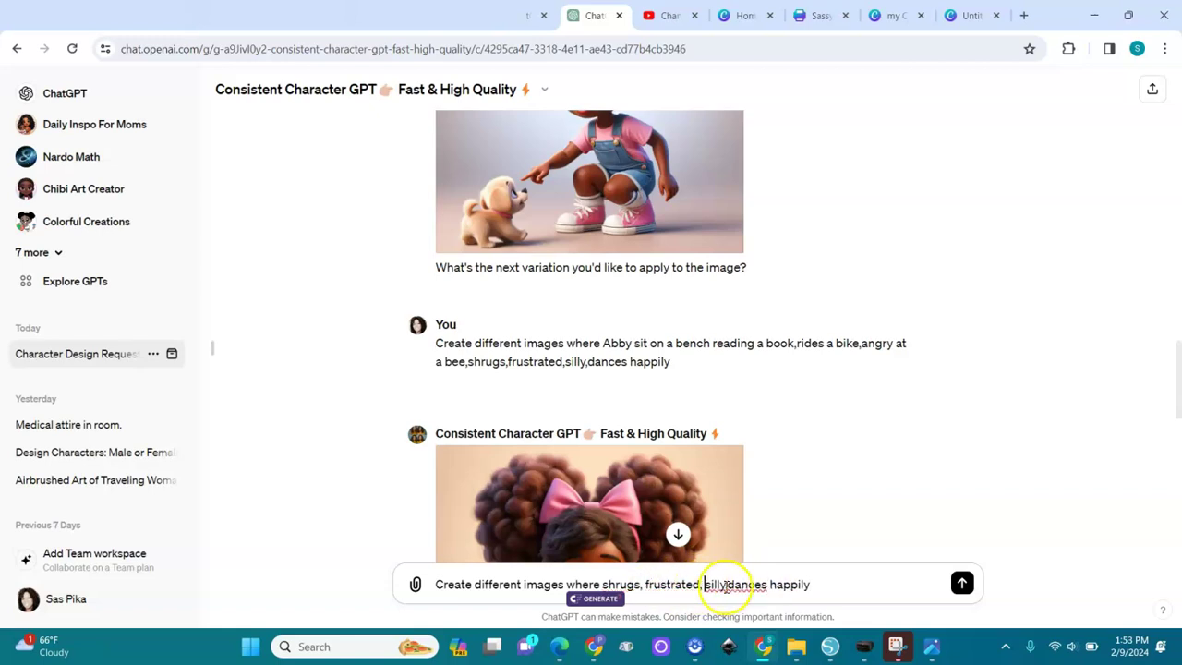
{"action": "left_click", "coordinate": [728, 584]}
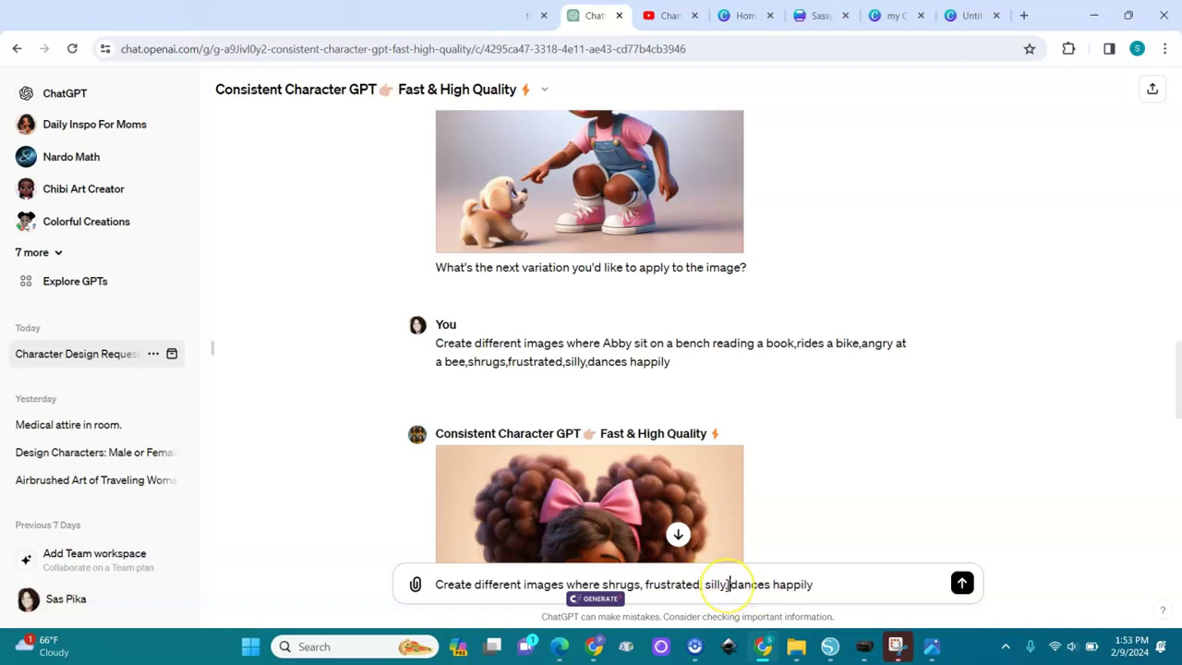
{"action": "type", "text": "and"}
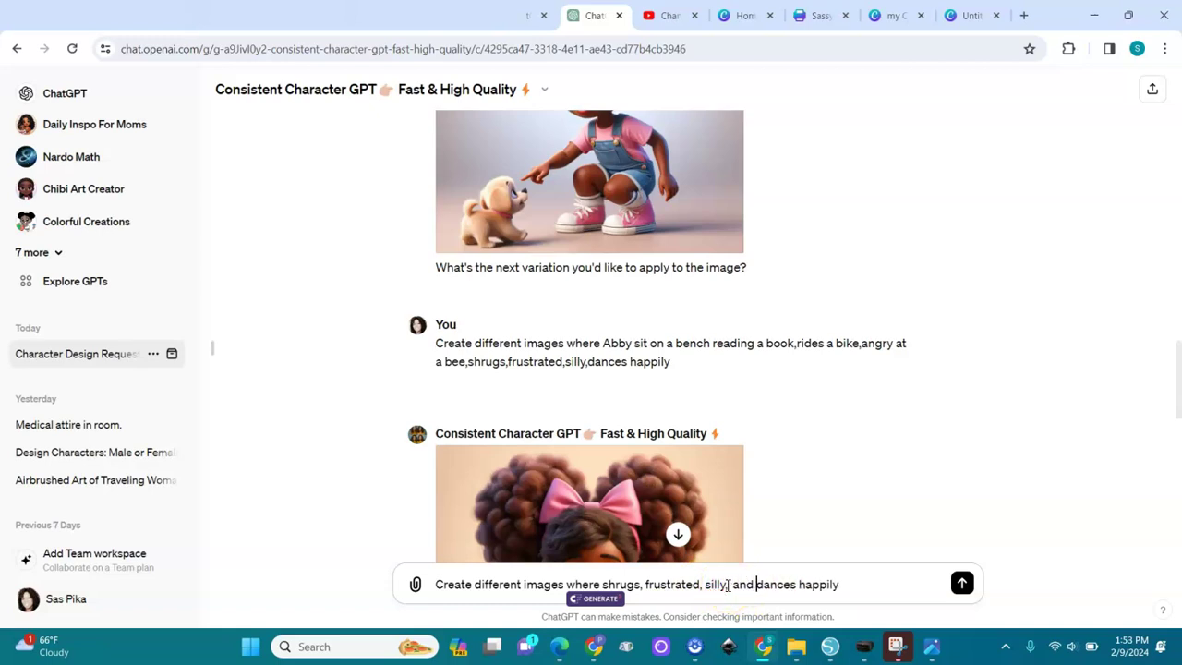
{"action": "left_click", "coordinate": [962, 583]}
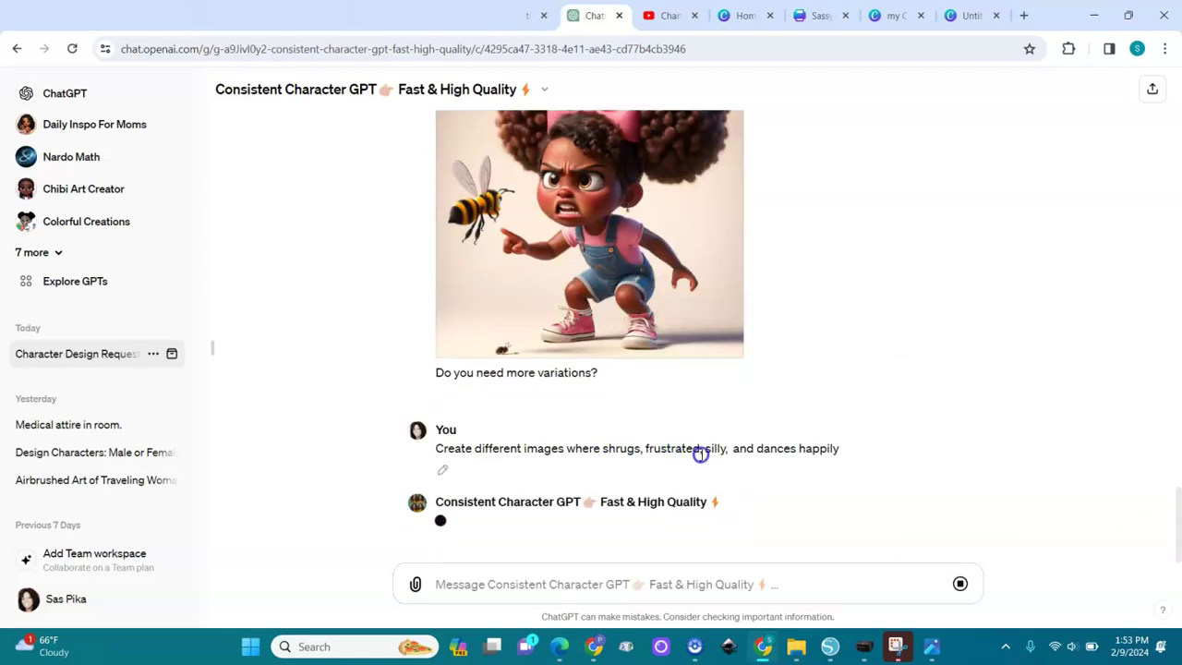
{"action": "left_click", "coordinate": [657, 533]}
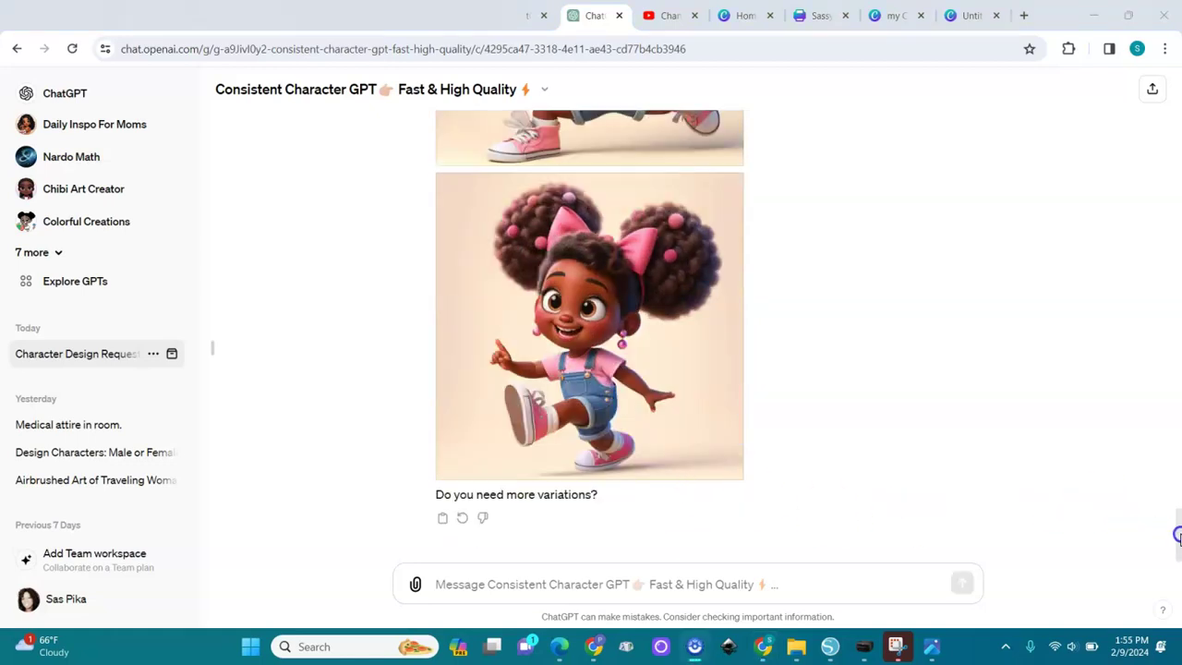
Review the earlier conversation and send a prompt made of the character's first name followed by "rides a bike"
{"action": "left_click_drag", "start_coordinate": [1177, 535], "coordinate": [1174, 145]}
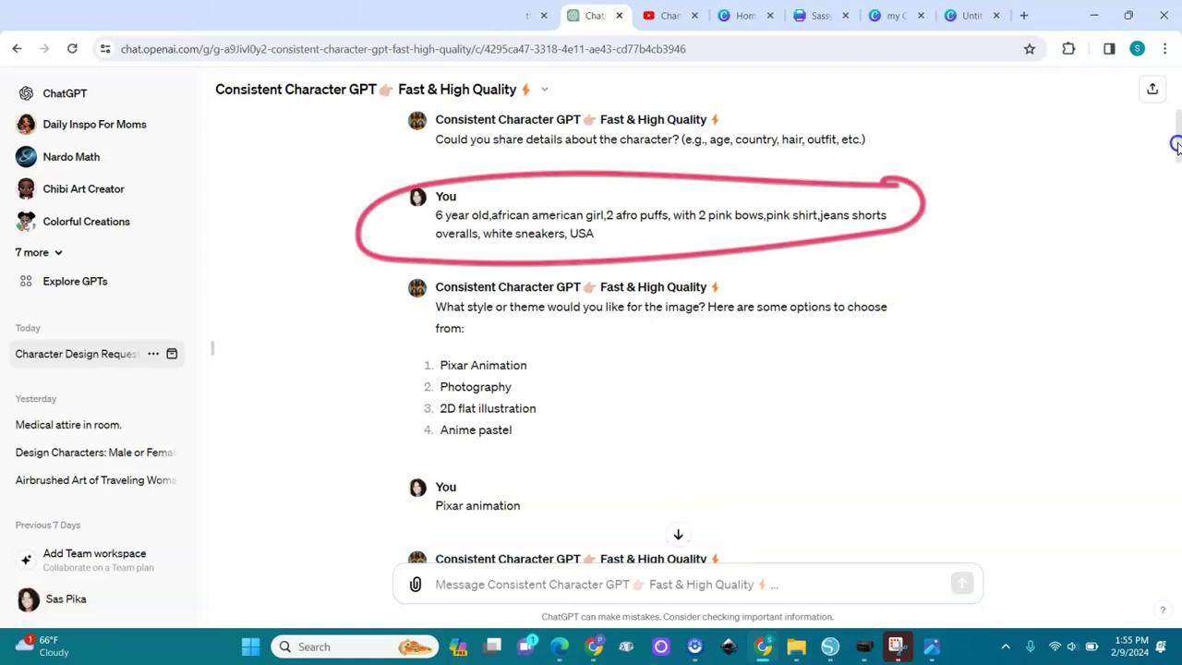
{"action": "left_click_drag", "start_coordinate": [1175, 145], "coordinate": [1174, 196]}
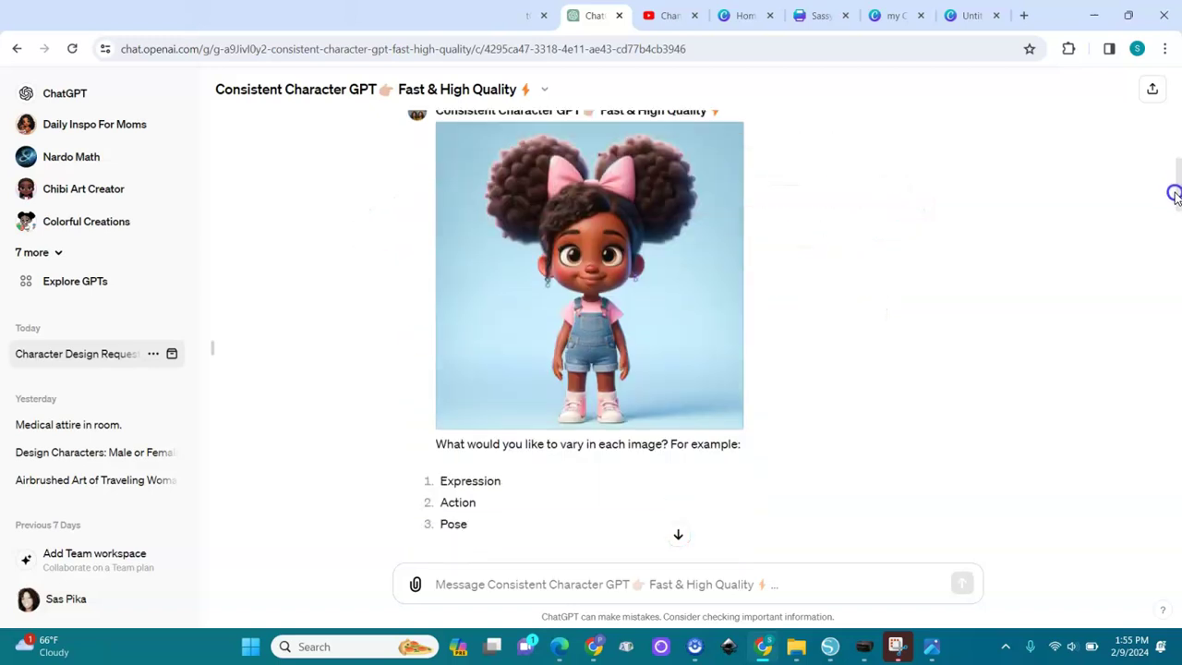
{"action": "left_click_drag", "start_coordinate": [1174, 195], "coordinate": [1177, 347]}
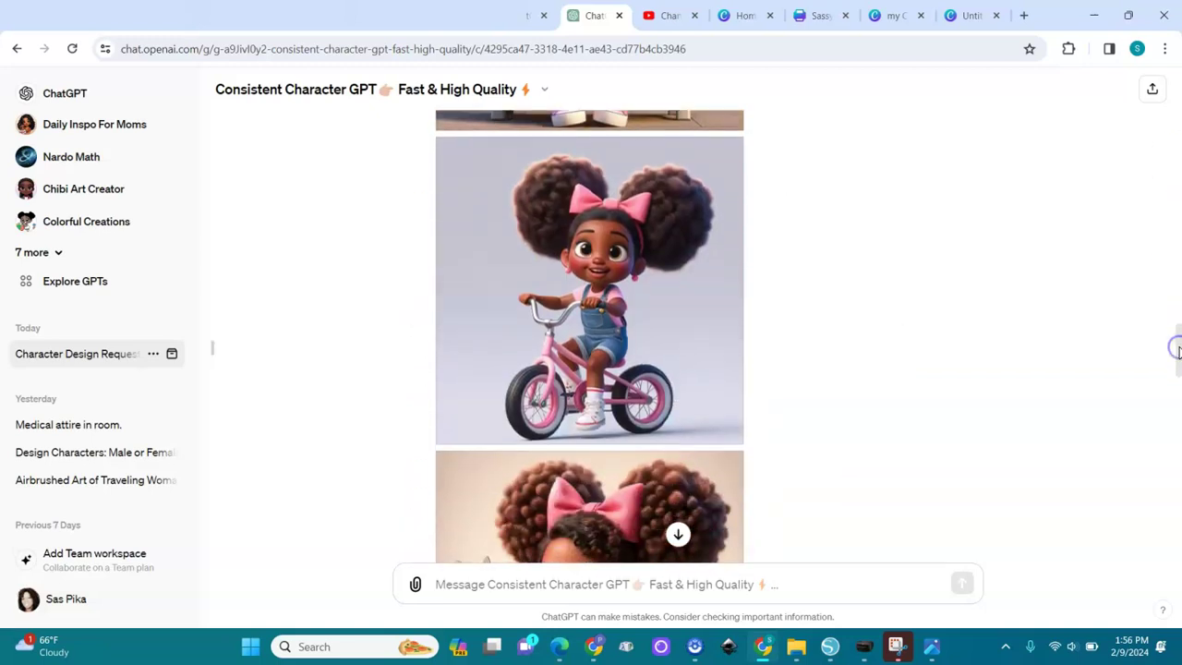
{"action": "left_click_drag", "start_coordinate": [1178, 347], "coordinate": [1169, 554]}
{"action": "left_click", "coordinate": [666, 584]}
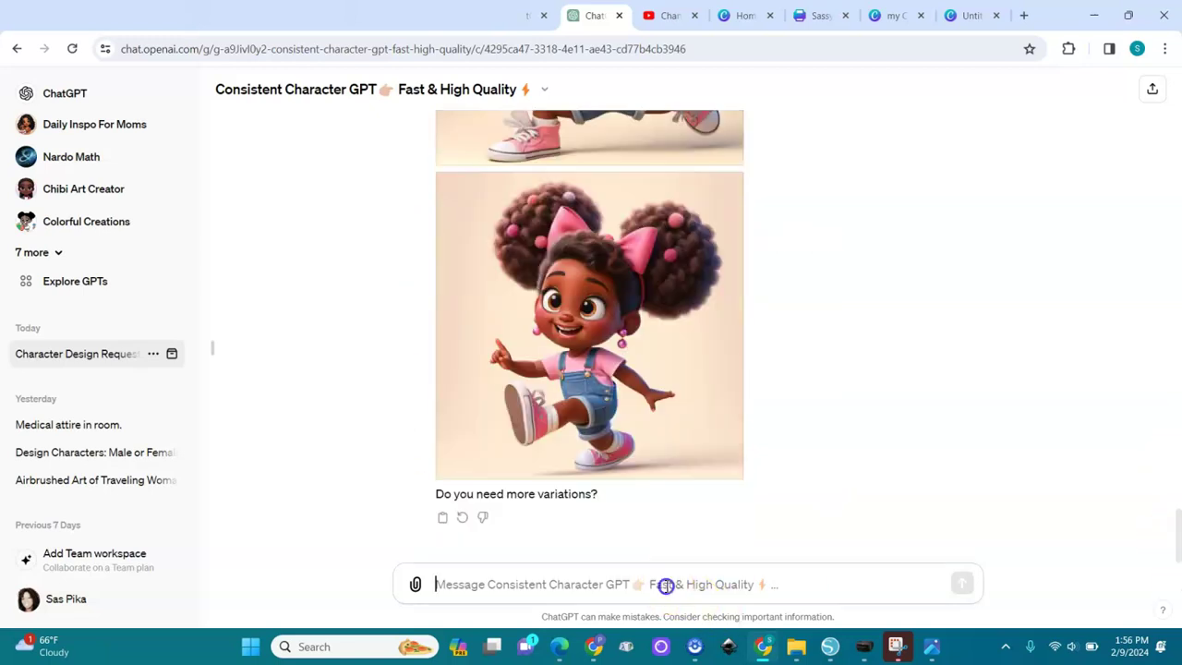
{"action": "type", "text": "abby rides a bike"}
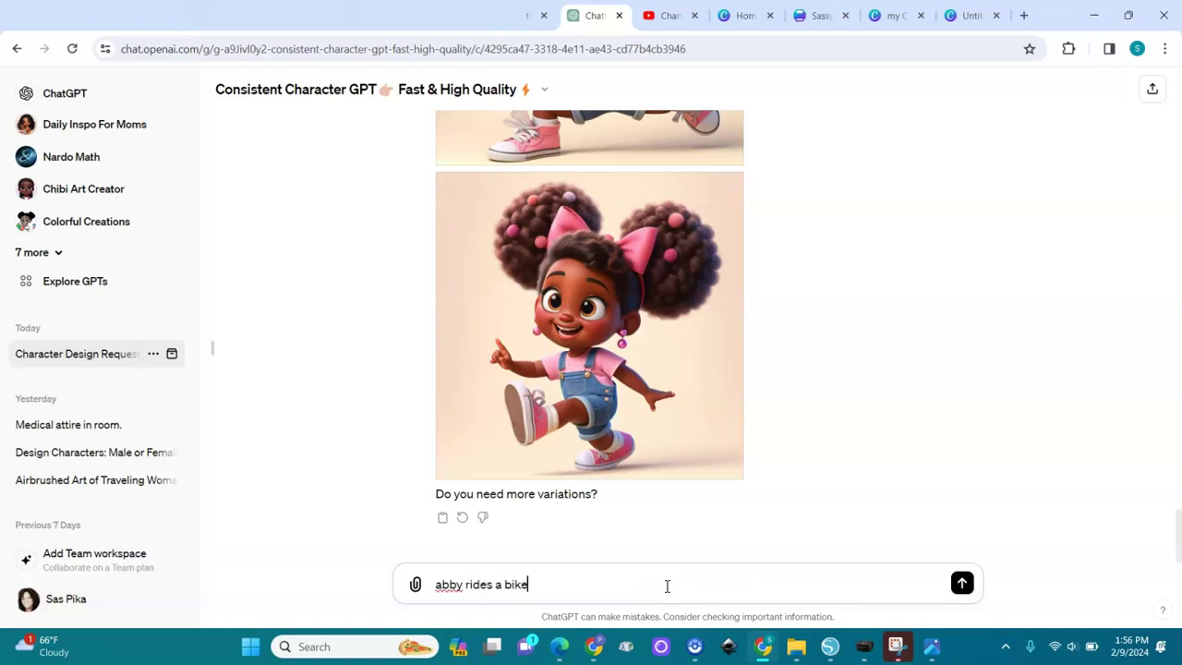
{"action": "key", "text": "Return"}
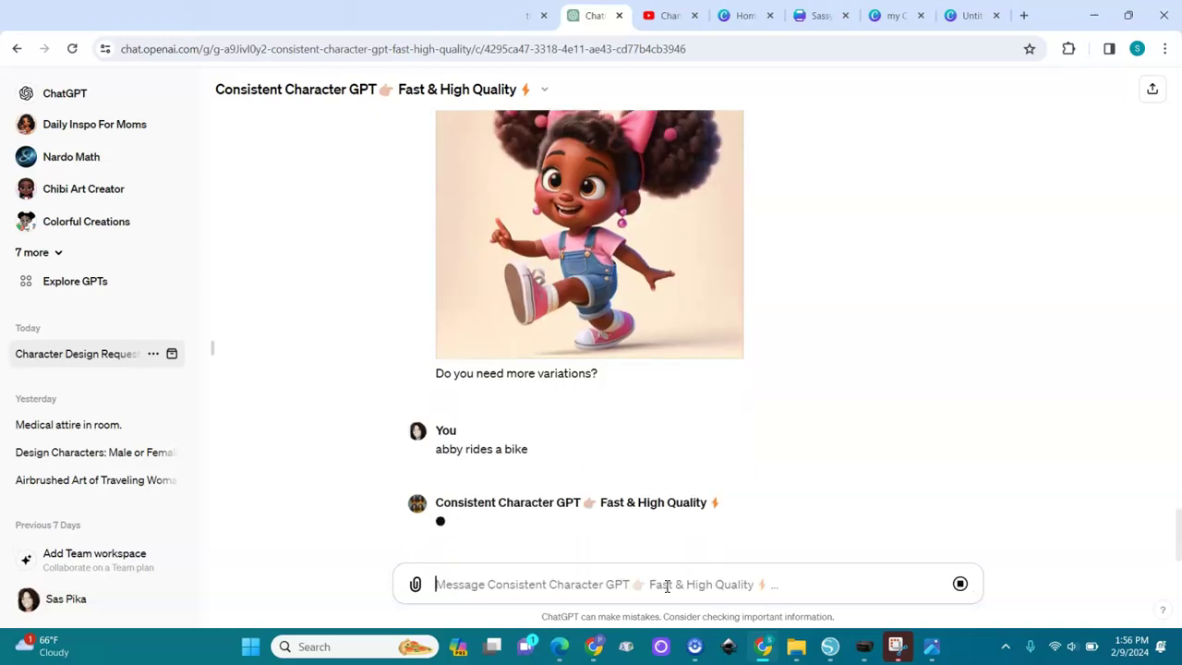
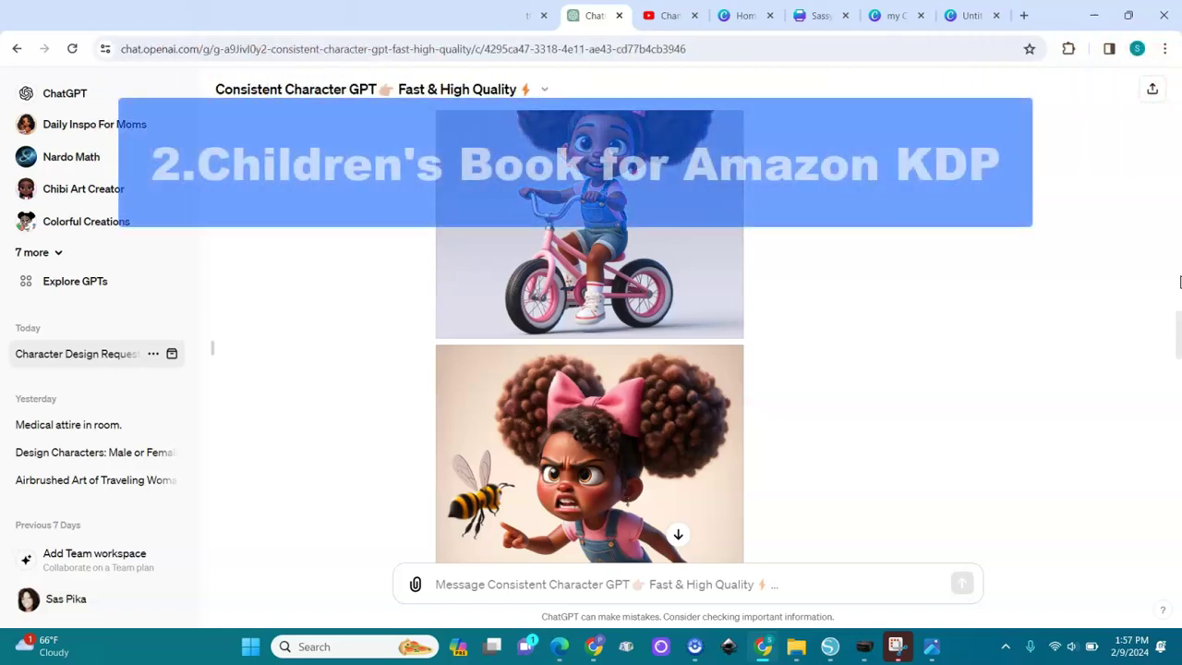
Examine the generated character images and the original character description throughout the conversation
{"action": "scroll", "coordinate": [1179, 281], "scroll_direction": "down", "scroll_amount": 3}
{"action": "scroll", "coordinate": [1180, 281], "scroll_direction": "up", "scroll_amount": 5}
{"action": "scroll", "coordinate": [589, 394], "scroll_direction": "up", "scroll_amount": 3}
{"action": "scroll", "coordinate": [589, 394], "scroll_direction": "down", "scroll_amount": 2}
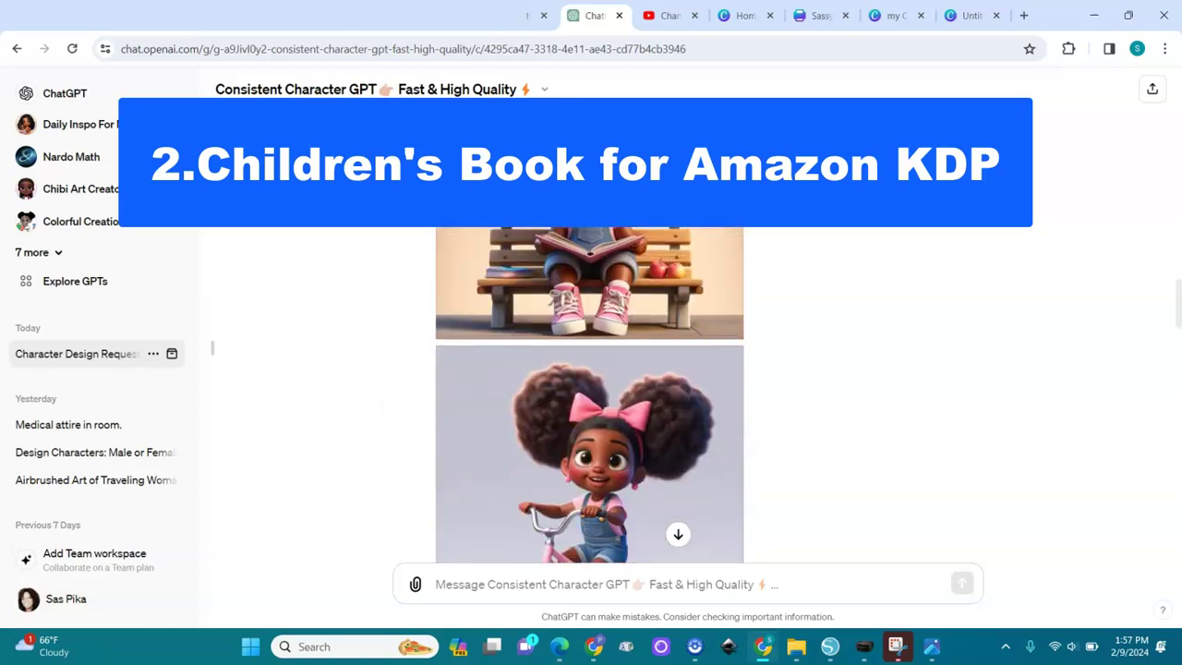
{"action": "scroll", "coordinate": [589, 394], "scroll_direction": "down", "scroll_amount": 8}
{"action": "scroll", "coordinate": [588, 394], "scroll_direction": "down", "scroll_amount": 6}
{"action": "scroll", "coordinate": [589, 394], "scroll_direction": "down", "scroll_amount": 3}
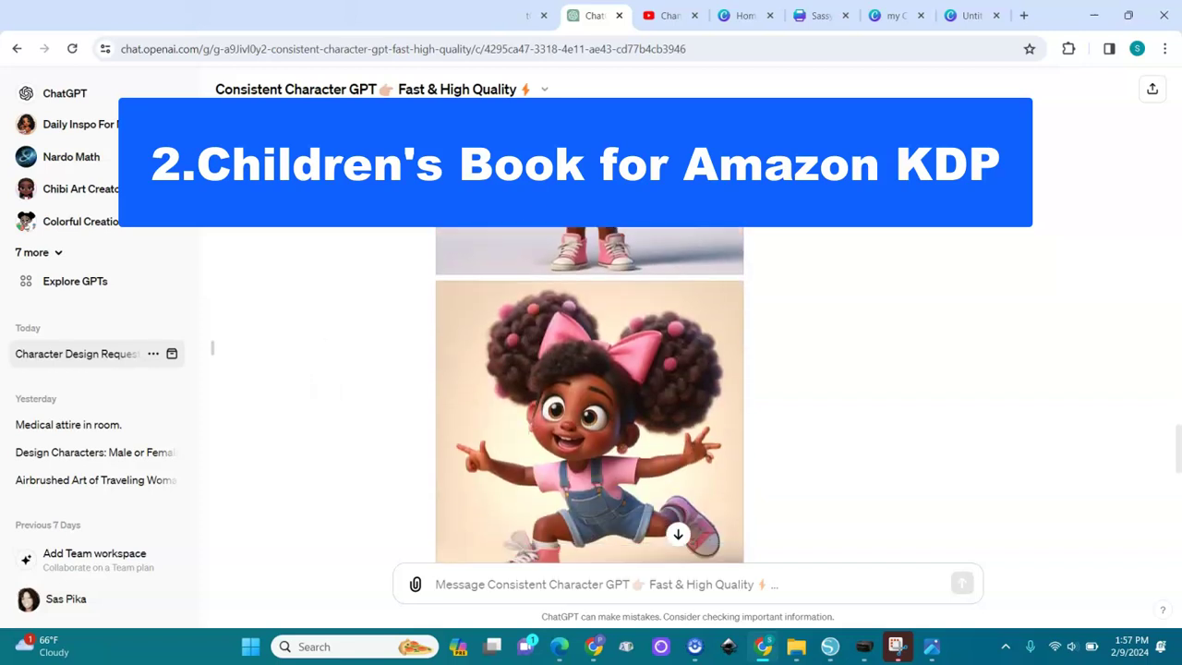
{"action": "scroll", "coordinate": [589, 394], "scroll_direction": "down", "scroll_amount": 4}
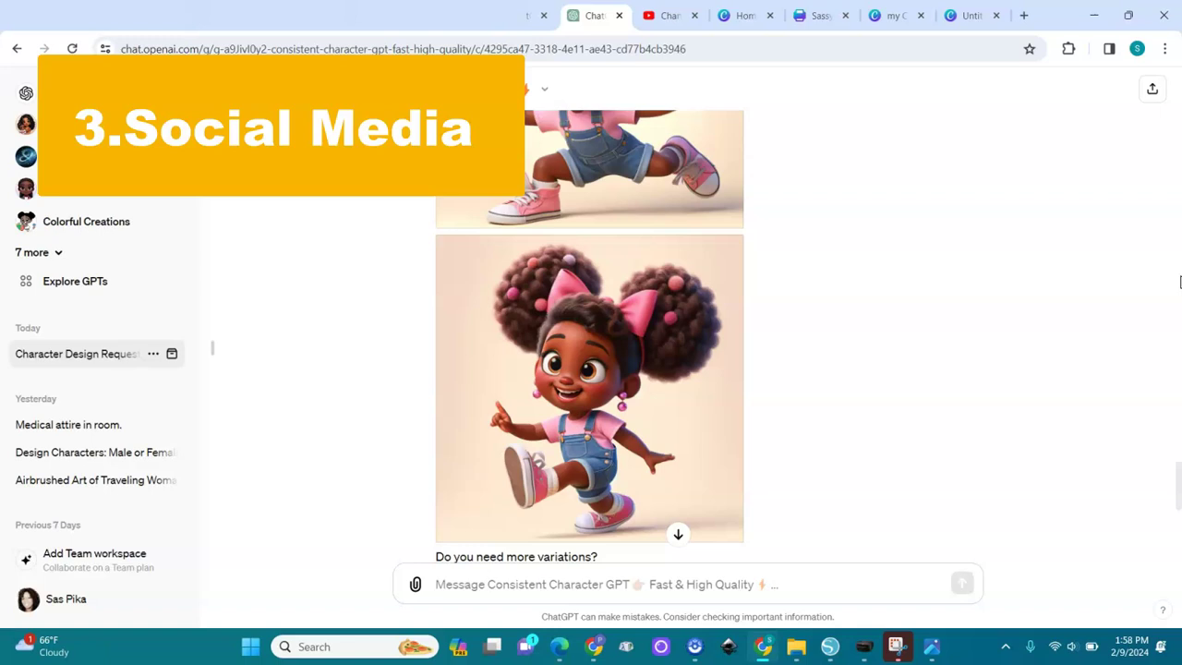
{"action": "scroll", "coordinate": [1179, 282], "scroll_direction": "up", "scroll_amount": 2}
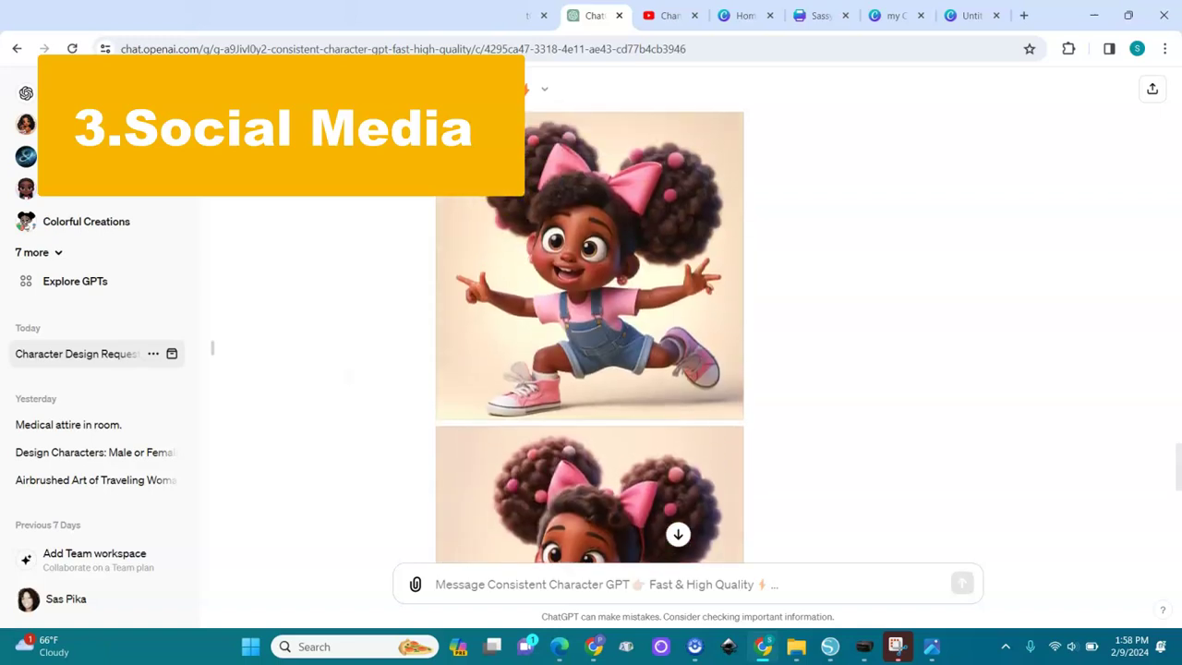
{"action": "scroll", "coordinate": [590, 336], "scroll_direction": "down", "scroll_amount": 2}
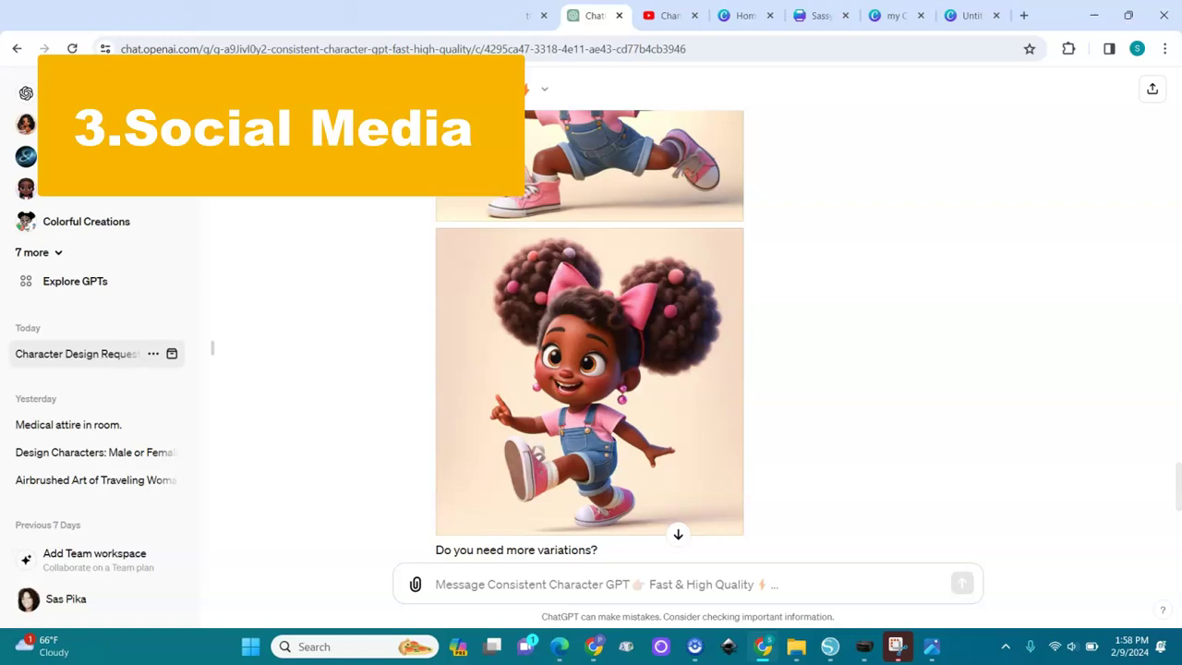
{"action": "scroll", "coordinate": [590, 336], "scroll_direction": "up", "scroll_amount": 3}
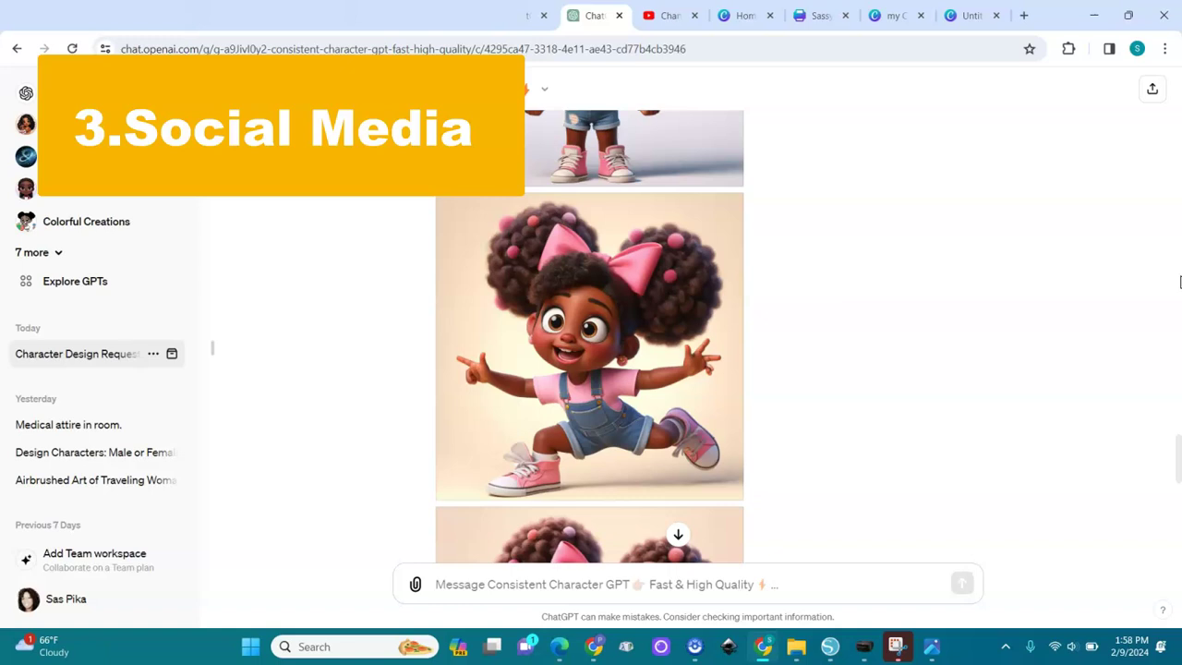
{"action": "scroll", "coordinate": [589, 332], "scroll_direction": "down", "scroll_amount": 10}
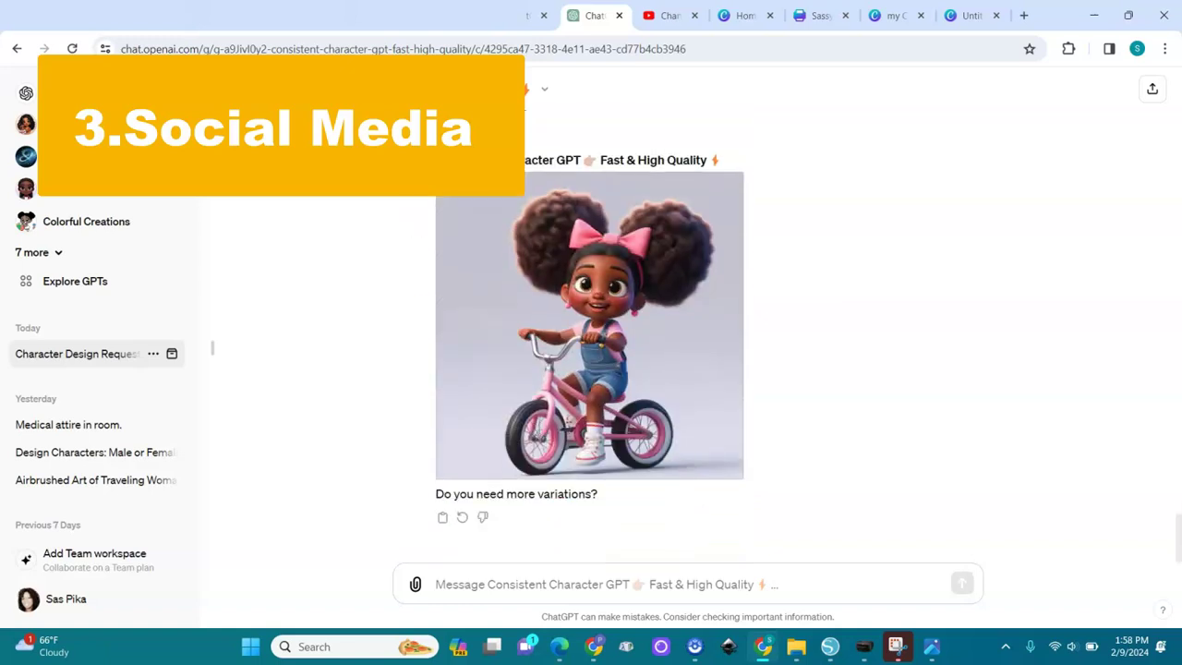
{"action": "scroll", "coordinate": [1179, 282], "scroll_direction": "up", "scroll_amount": 10}
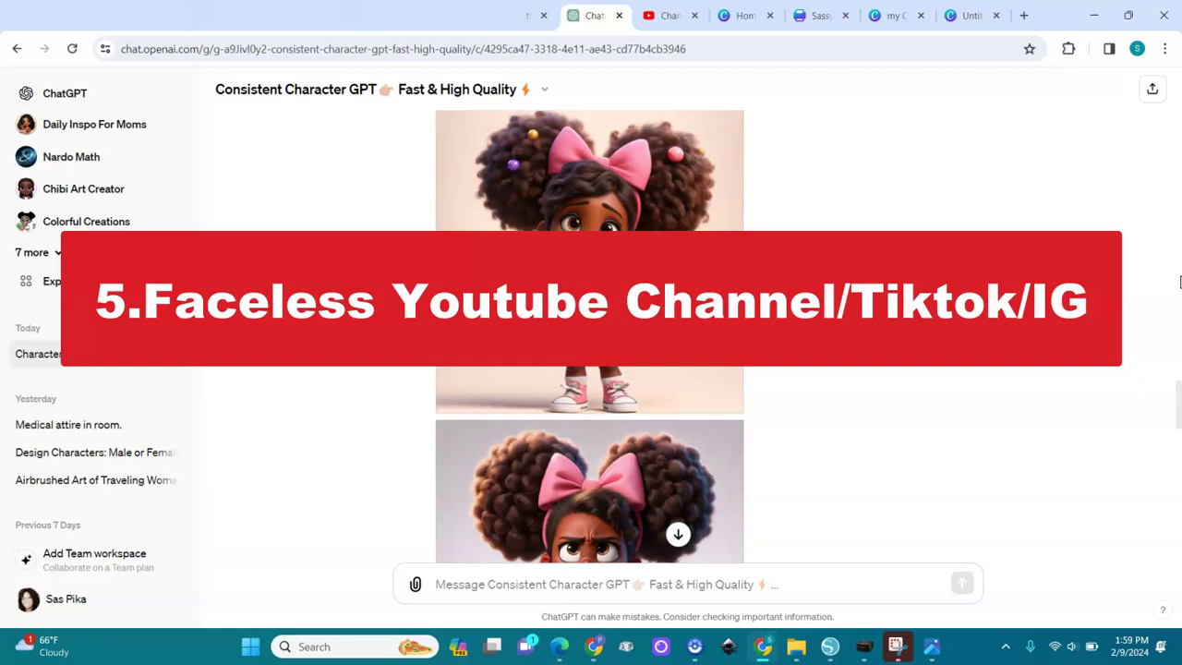
{"action": "scroll", "coordinate": [1178, 281], "scroll_direction": "up", "scroll_amount": 15}
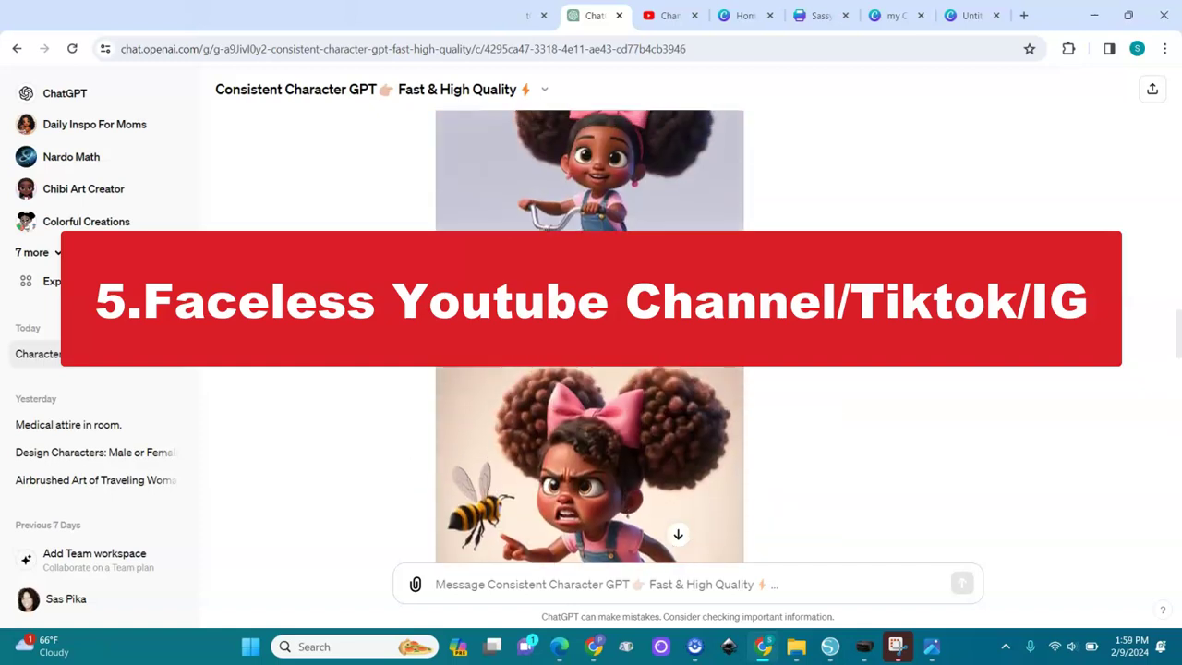
{"action": "scroll", "coordinate": [591, 332], "scroll_direction": "up", "scroll_amount": 15}
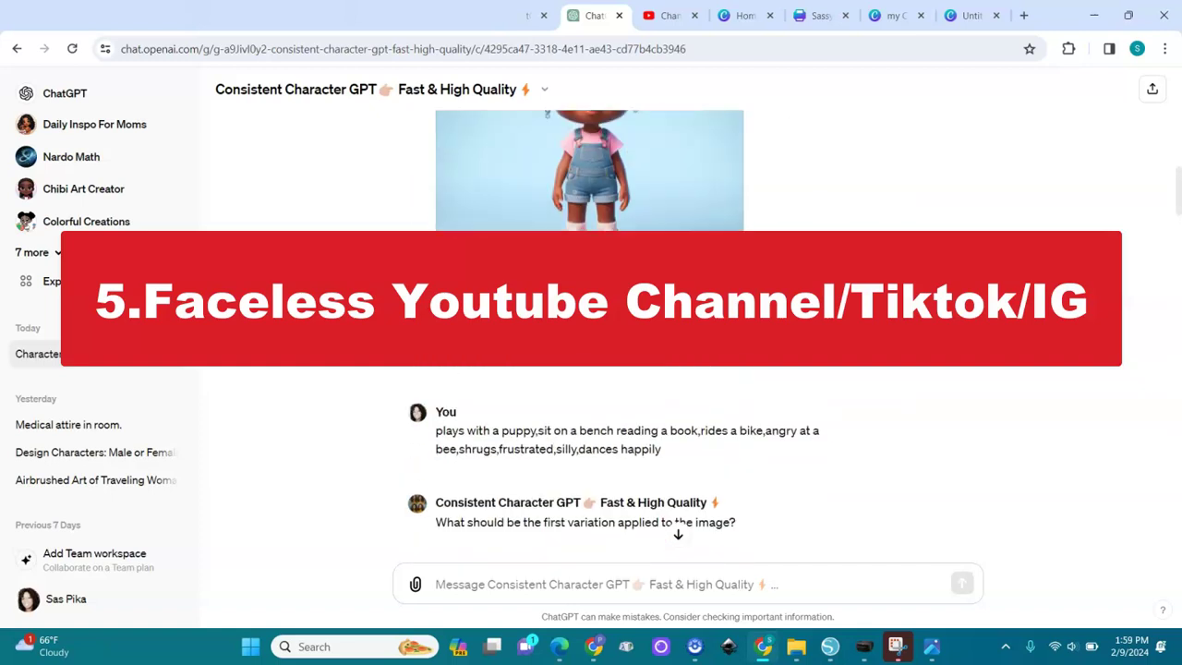
{"action": "scroll", "coordinate": [590, 370], "scroll_direction": "up", "scroll_amount": 3}
{"action": "scroll", "coordinate": [590, 369], "scroll_direction": "down", "scroll_amount": 10}
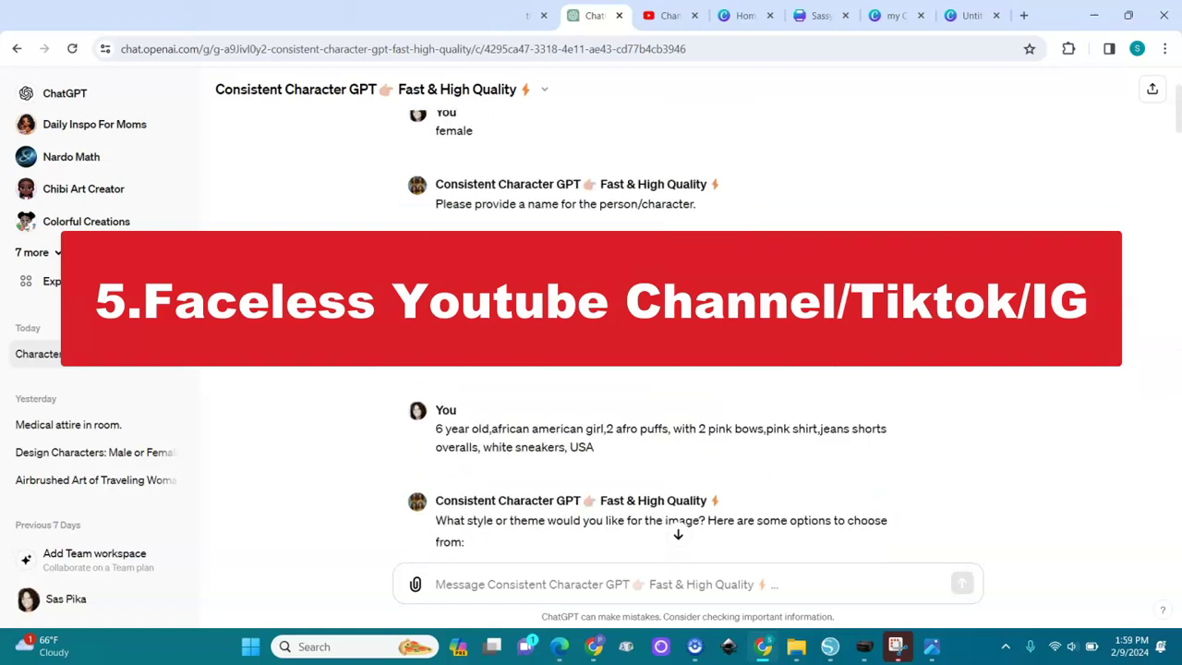
{"action": "scroll", "coordinate": [591, 369], "scroll_direction": "down", "scroll_amount": 5}
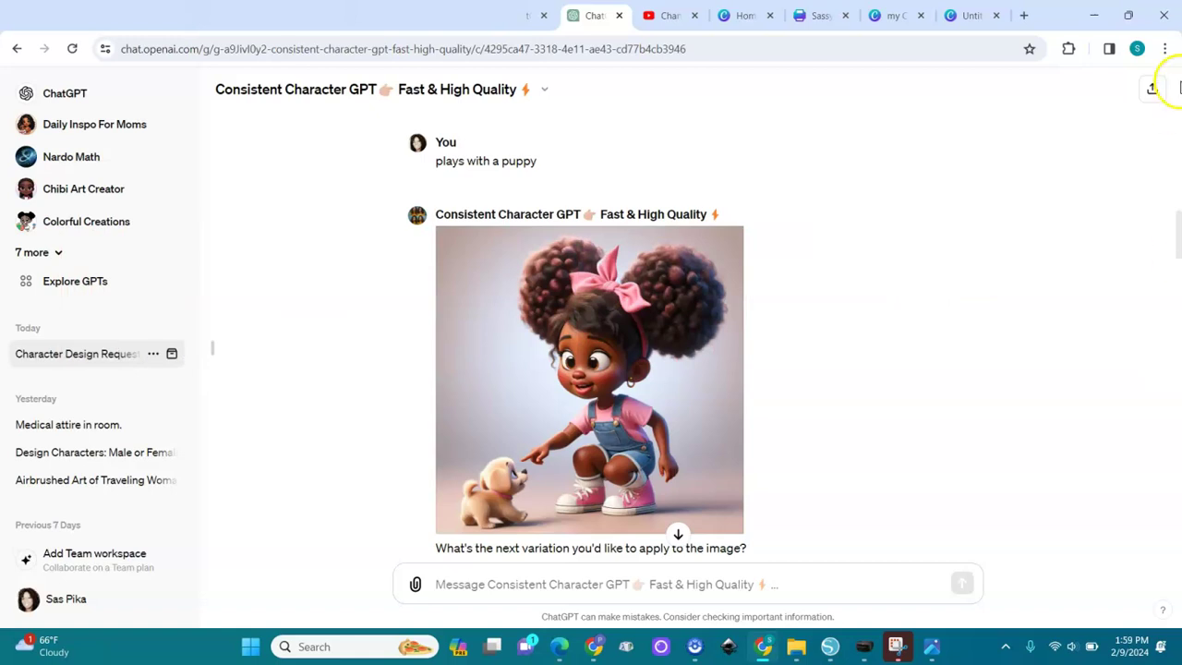
Download the image of the girl reading on a bench and the dancing image with outstretched arms
{"action": "left_click_drag", "start_coordinate": [1179, 231], "coordinate": [1179, 284]}
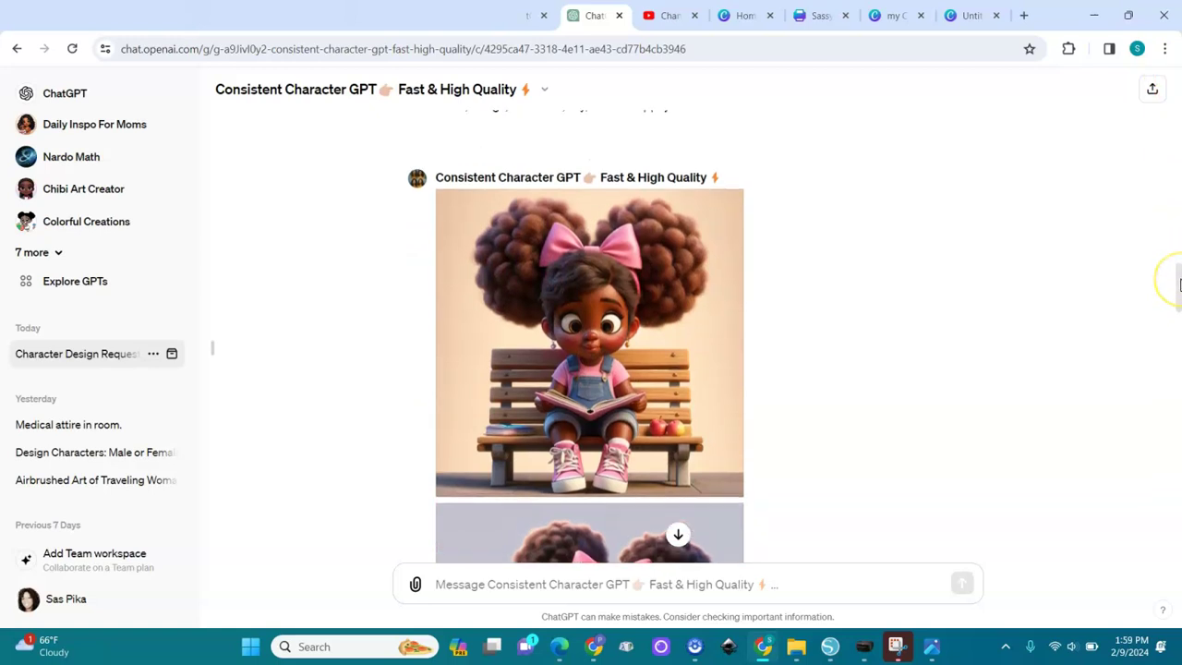
{"action": "mouse_move", "coordinate": [699, 314]}
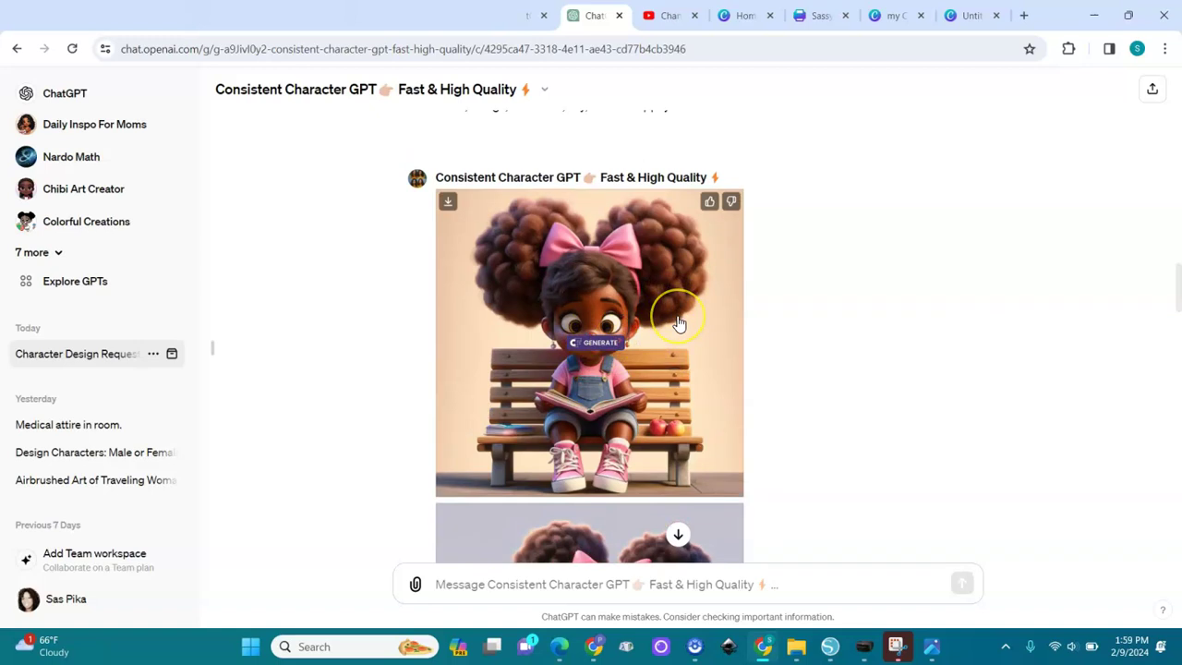
{"action": "left_click", "coordinate": [447, 204]}
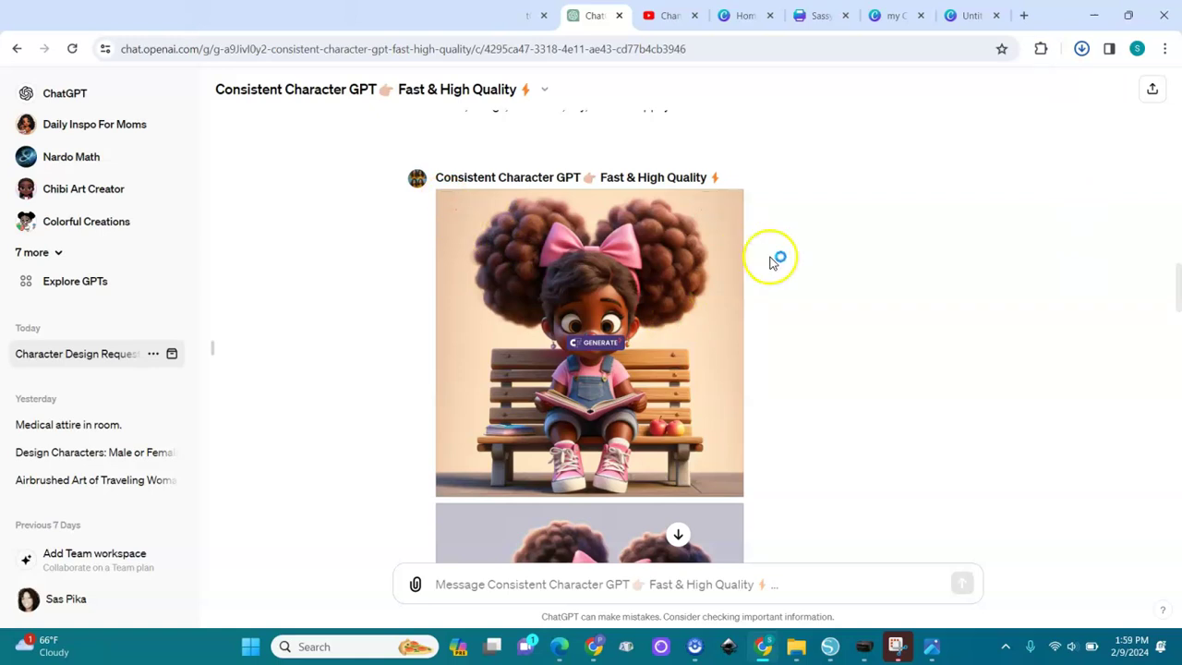
{"action": "scroll", "coordinate": [772, 255], "scroll_direction": "down", "scroll_amount": 4}
{"action": "left_click", "coordinate": [447, 120]}
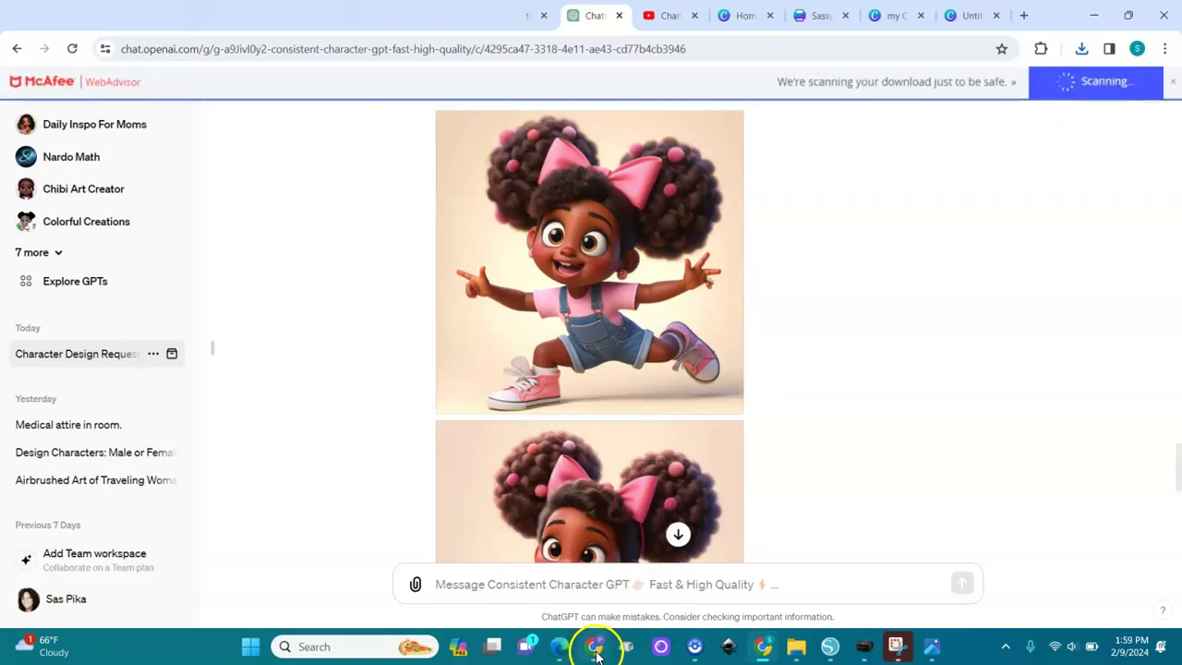
Switch to Canva and create a new blank design at the custom size 8.5 × 8.5 in
{"action": "left_click", "coordinate": [595, 646]}
{"action": "left_click", "coordinate": [1043, 120]}
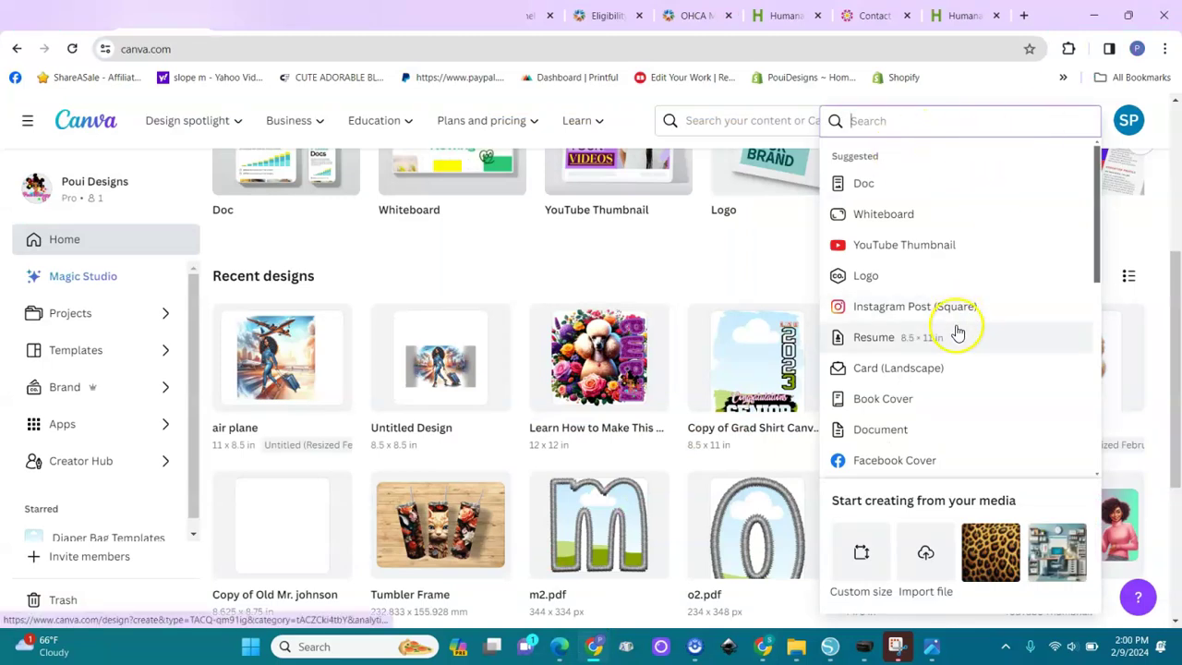
{"action": "left_click", "coordinate": [860, 556]}
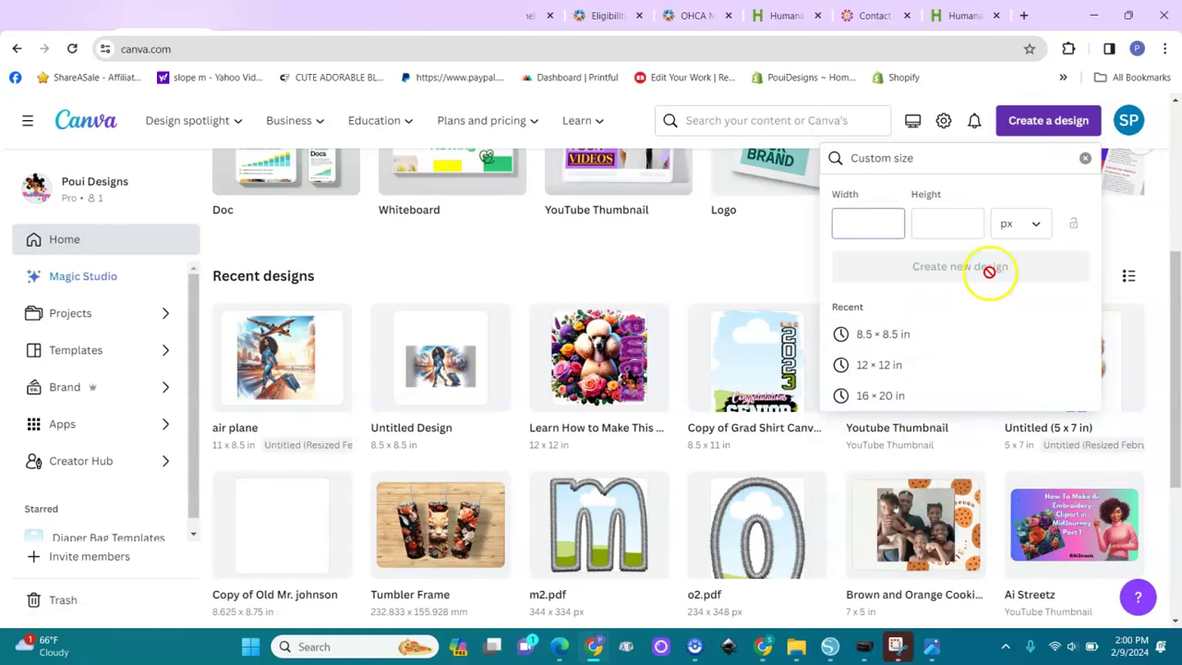
{"action": "left_click", "coordinate": [874, 338]}
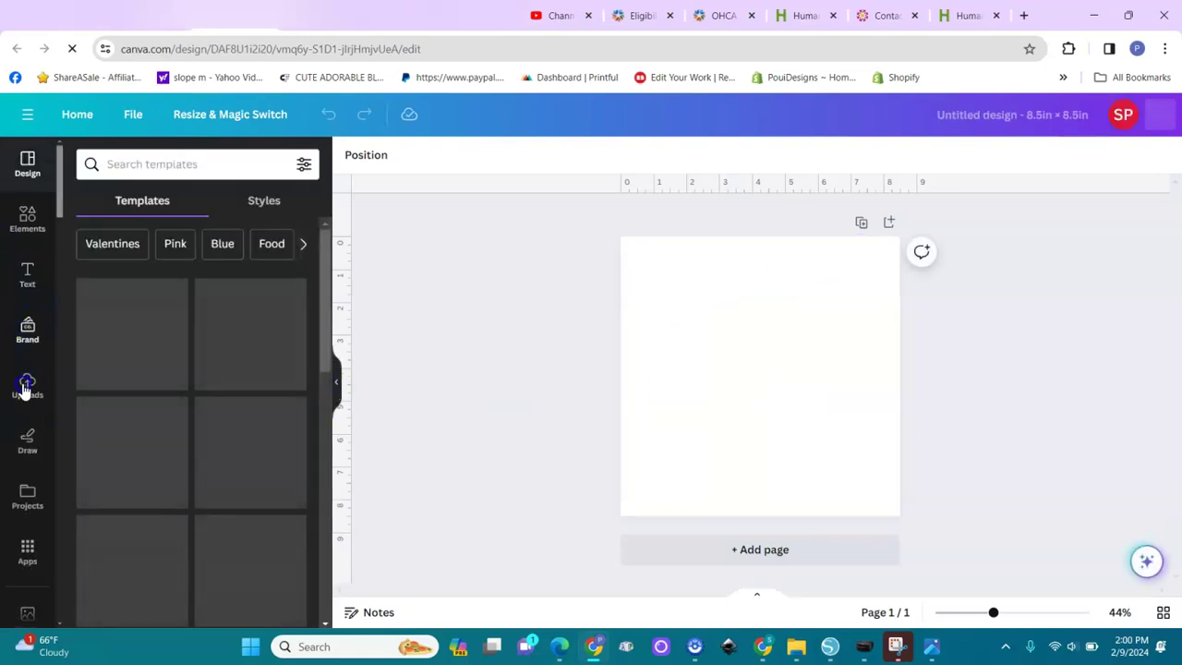
Upload the downloaded image of the girl reading on a bench and place it on the page
{"action": "left_click", "coordinate": [27, 391]}
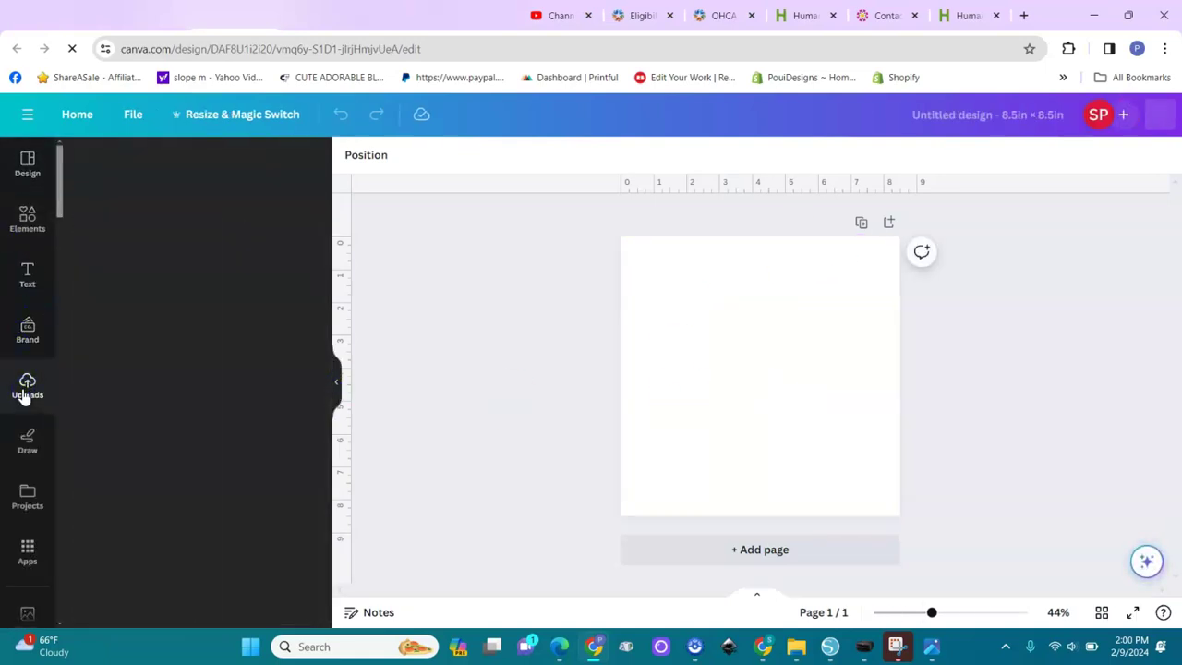
{"action": "left_click", "coordinate": [178, 247]}
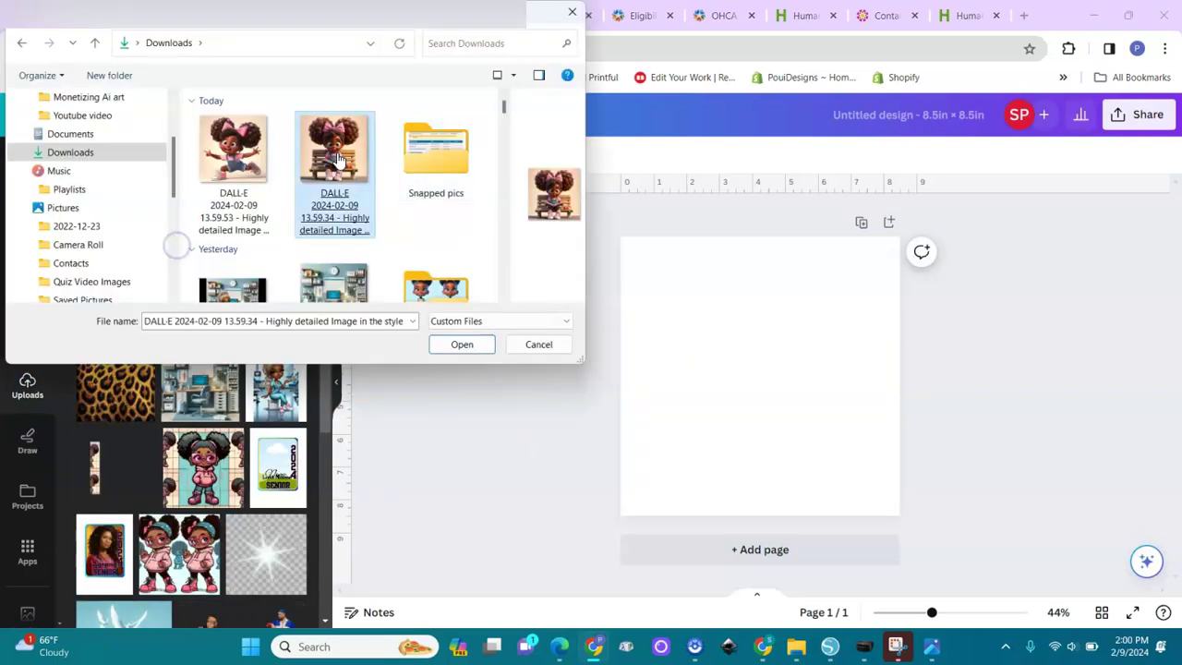
{"action": "key", "text": "Return"}
{"action": "left_click", "coordinate": [157, 423]}
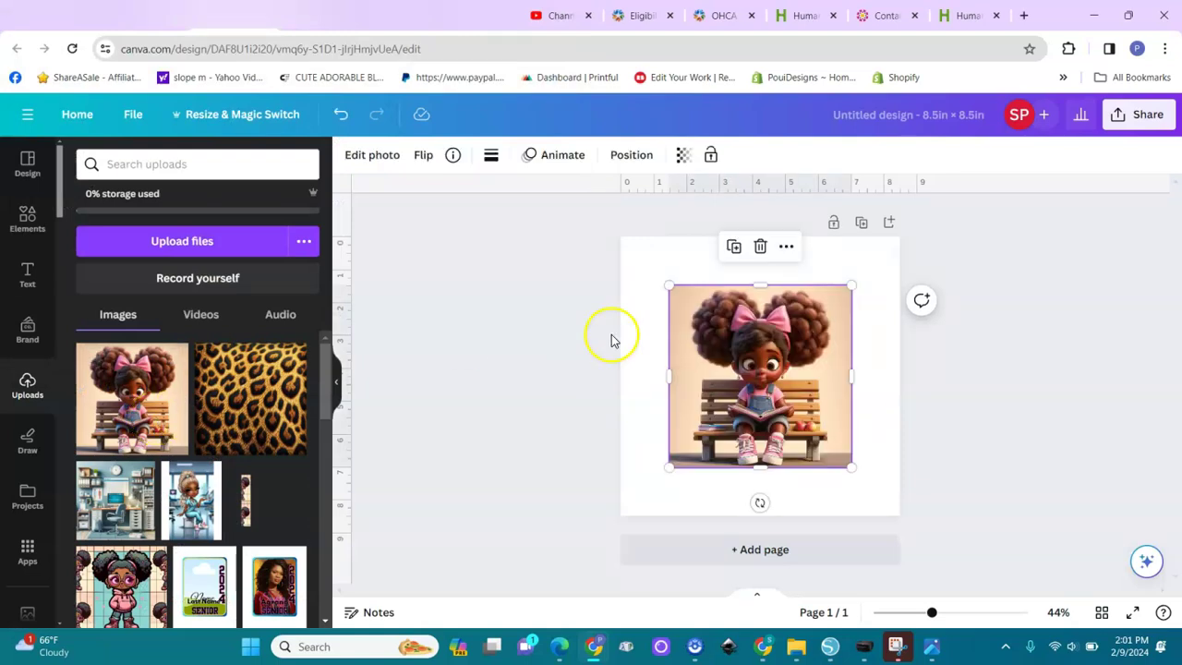
Remove the background of the bench image and crop its two sides closer to the girl
{"action": "left_click", "coordinate": [381, 164]}
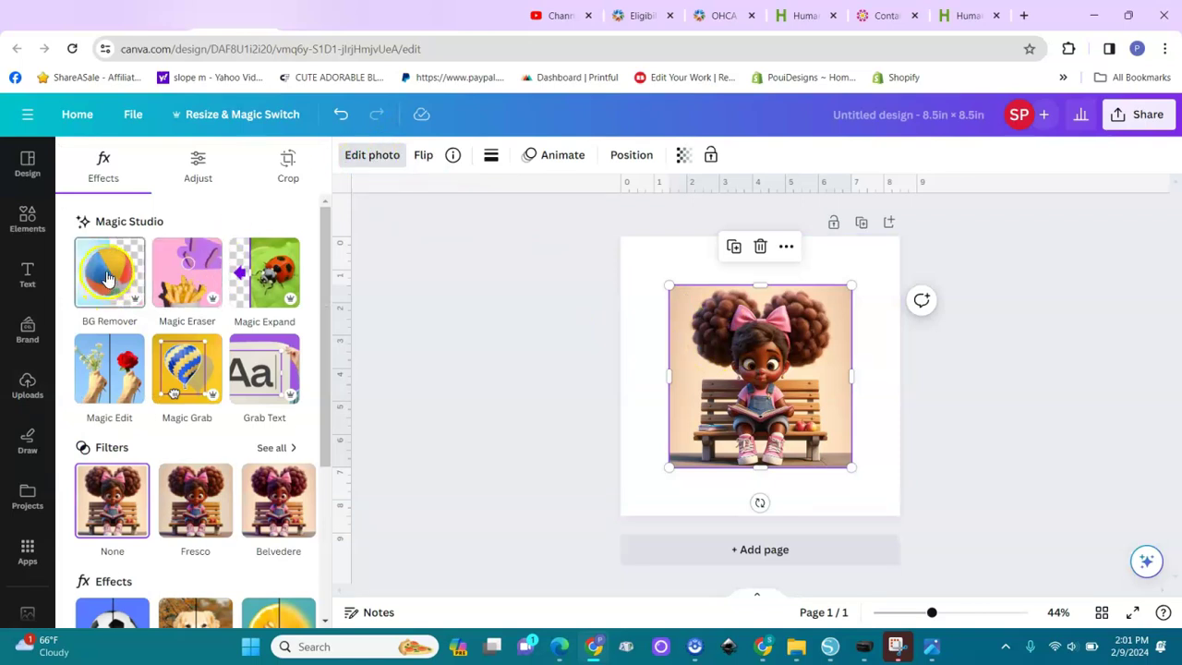
{"action": "left_click", "coordinate": [108, 277]}
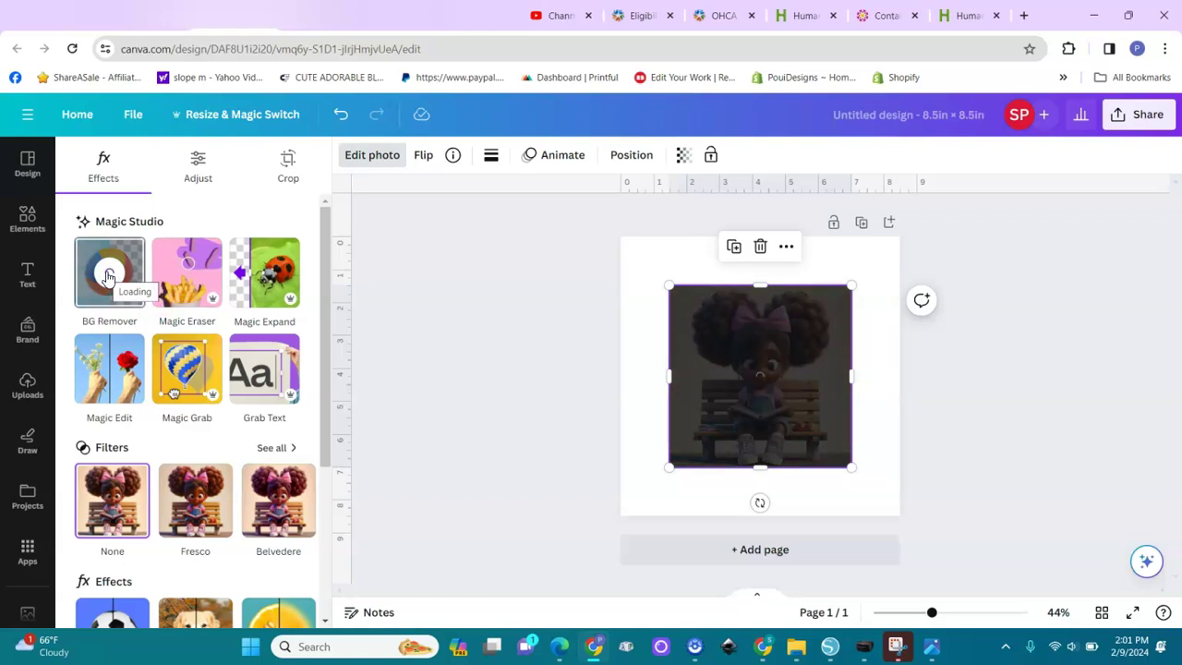
{"action": "left_click", "coordinate": [848, 374]}
{"action": "left_click_drag", "start_coordinate": [842, 376], "coordinate": [836, 377]}
{"action": "left_click_drag", "start_coordinate": [681, 376], "coordinate": [688, 376]}
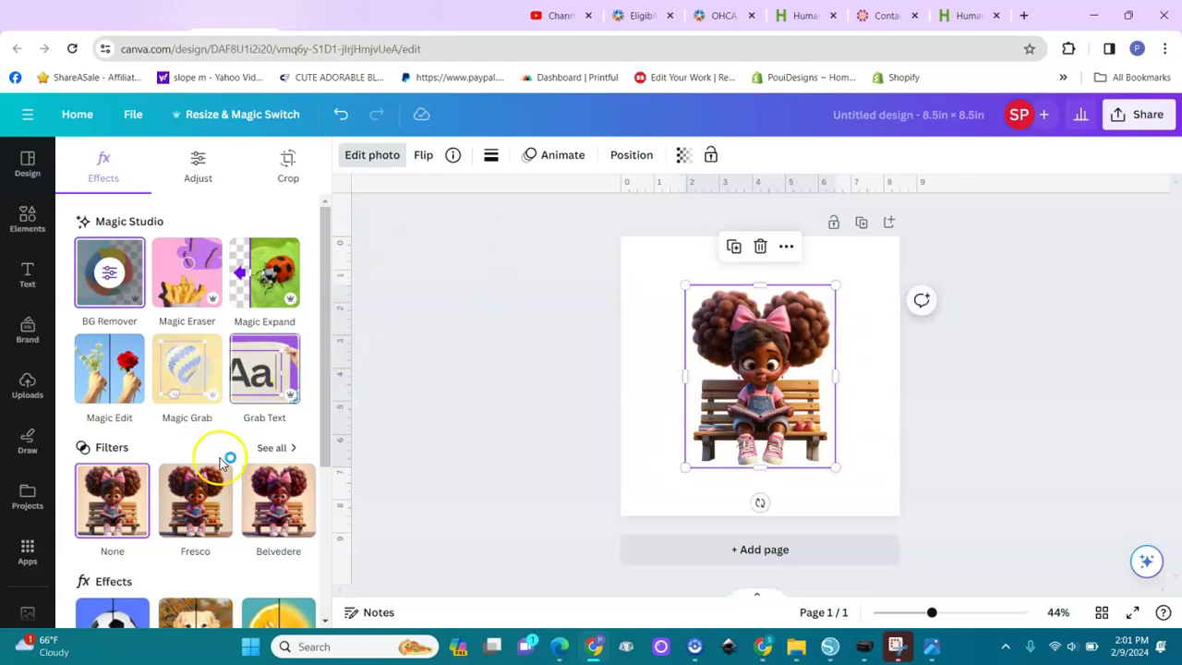
Apply the Fresco filter to the bench image and lower its intensity to a little over half
{"action": "left_click", "coordinate": [187, 499]}
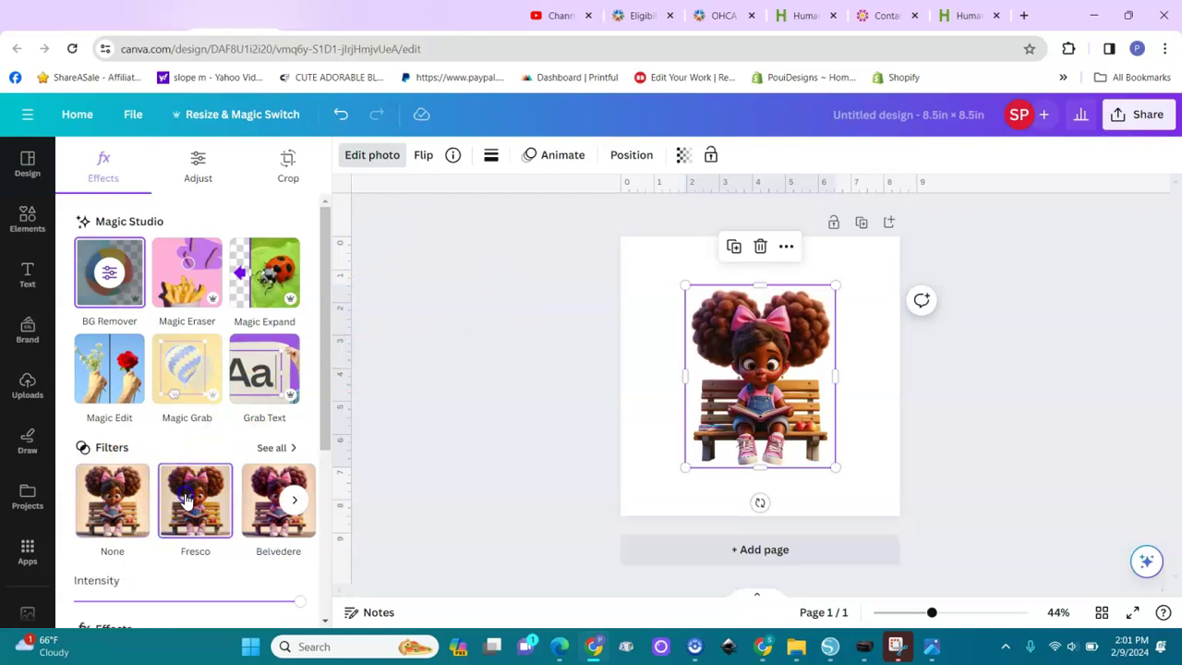
{"action": "left_click_drag", "start_coordinate": [301, 607], "coordinate": [211, 601]}
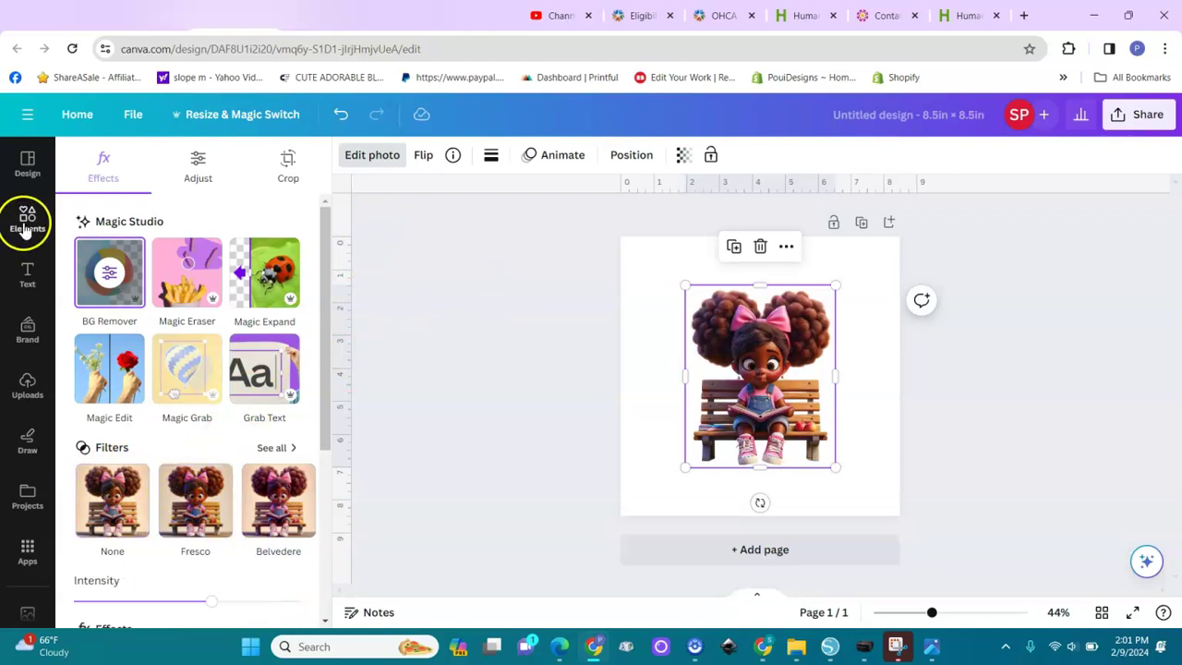
Search the graphics elements for "park" and add the park scene with two benches, lampposts and a pond to the page
{"action": "left_click", "coordinate": [27, 225]}
{"action": "left_click", "coordinate": [216, 164]}
{"action": "left_click_drag", "start_coordinate": [177, 163], "coordinate": [87, 164]}
{"action": "type", "text": "park"}
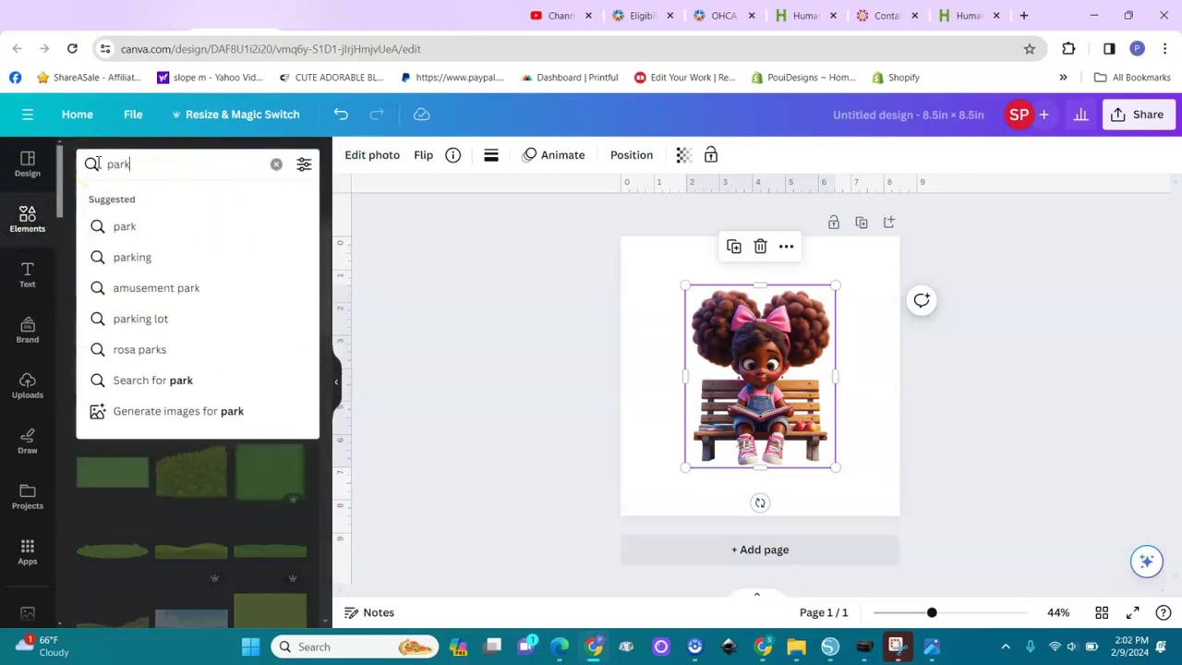
{"action": "left_click", "coordinate": [132, 164]}
{"action": "key", "text": "Return"}
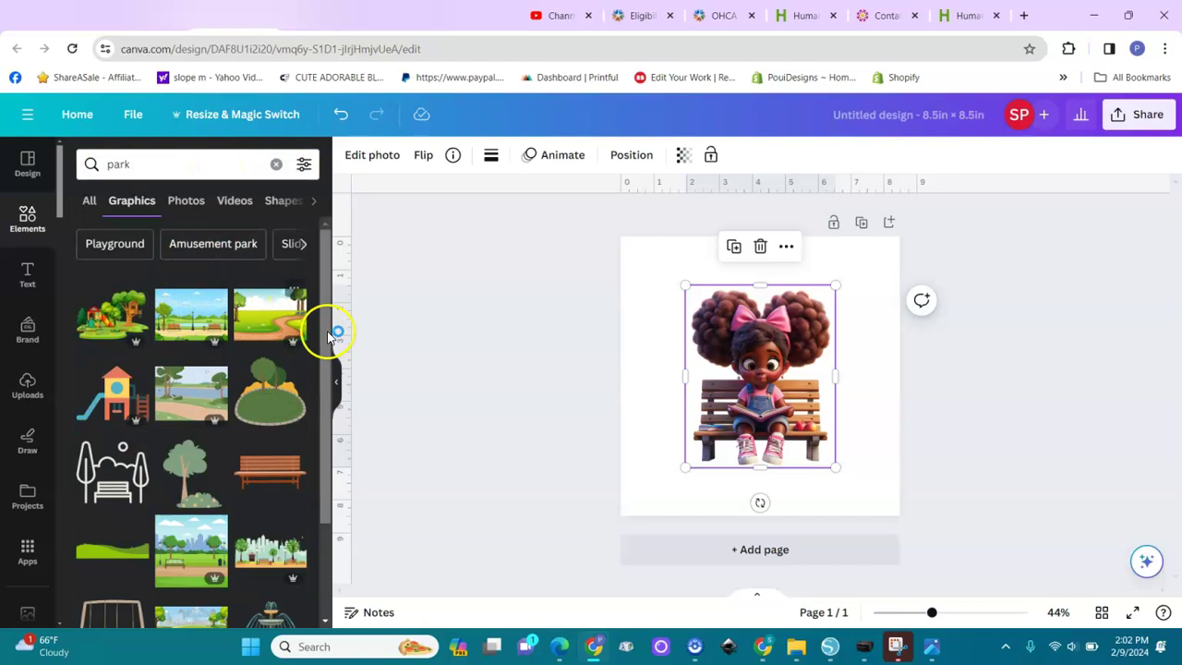
{"action": "left_click", "coordinate": [175, 334]}
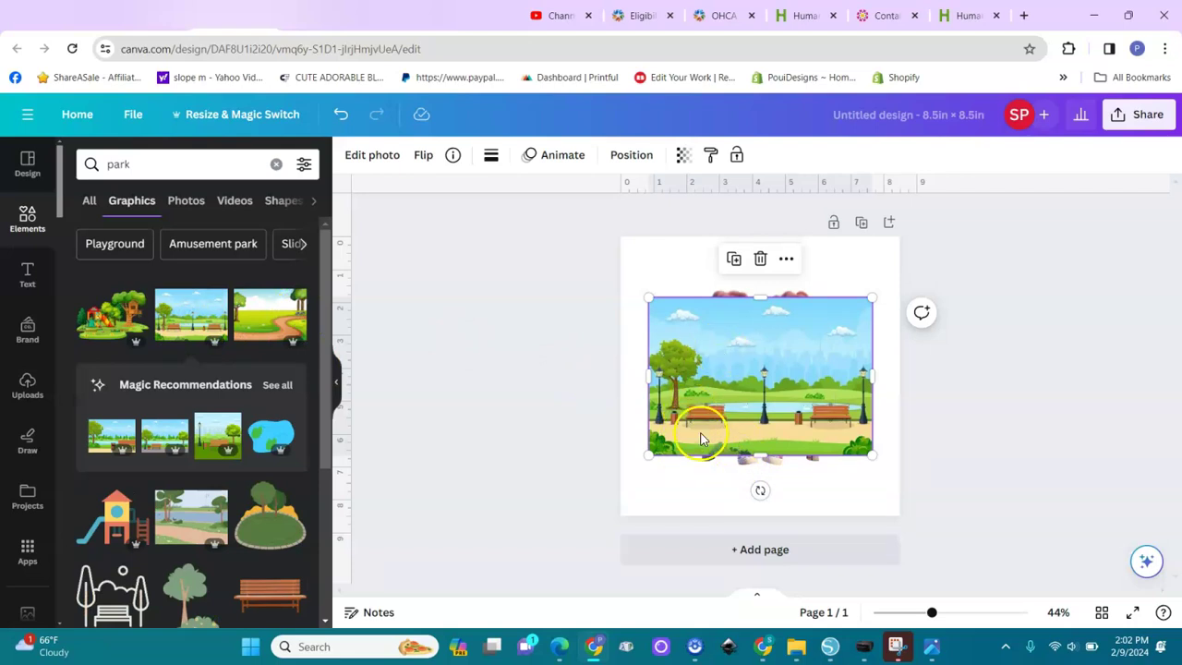
Enlarge the park scene to about 19.91 × 14.06 in so it covers the page, and send it behind the girl
{"action": "left_click_drag", "start_coordinate": [650, 455], "coordinate": [533, 534]}
{"action": "left_click_drag", "start_coordinate": [870, 296], "coordinate": [1160, 109]}
{"action": "left_click_drag", "start_coordinate": [794, 338], "coordinate": [895, 363]}
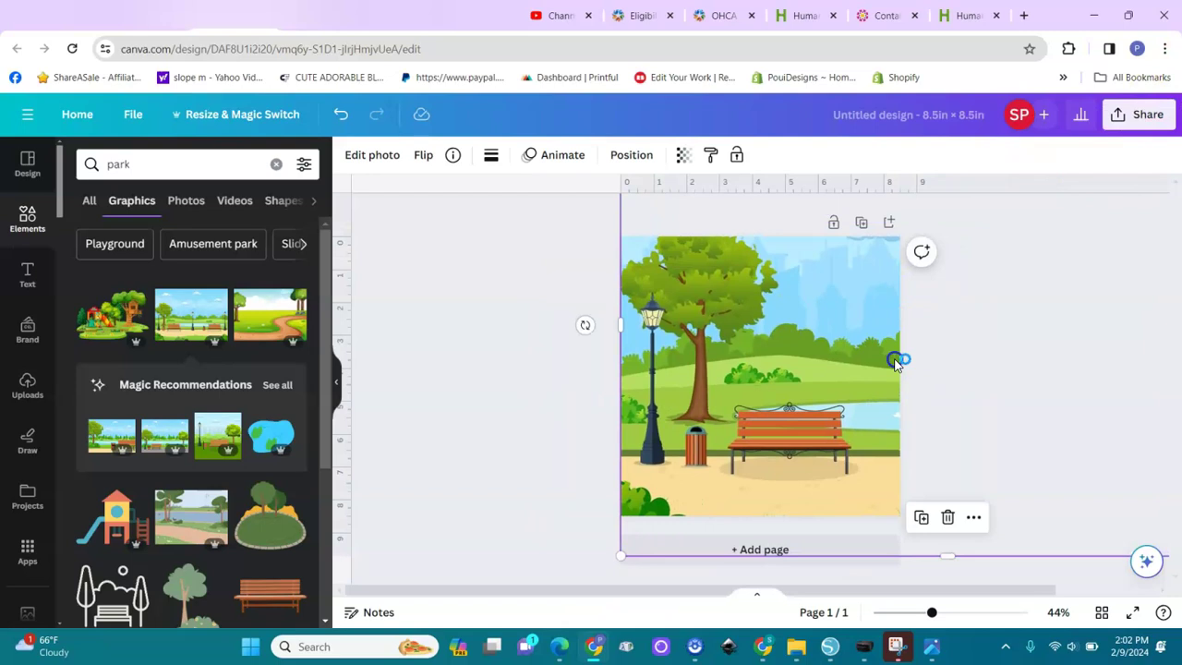
{"action": "left_click", "coordinate": [631, 155]}
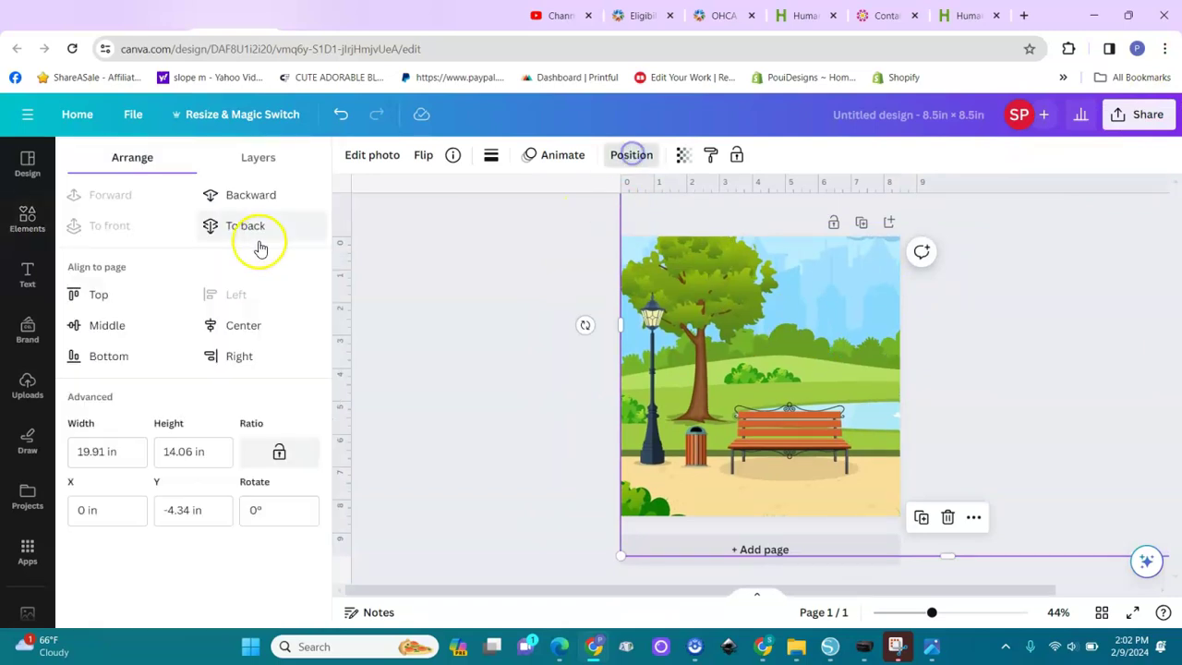
{"action": "left_click", "coordinate": [244, 194]}
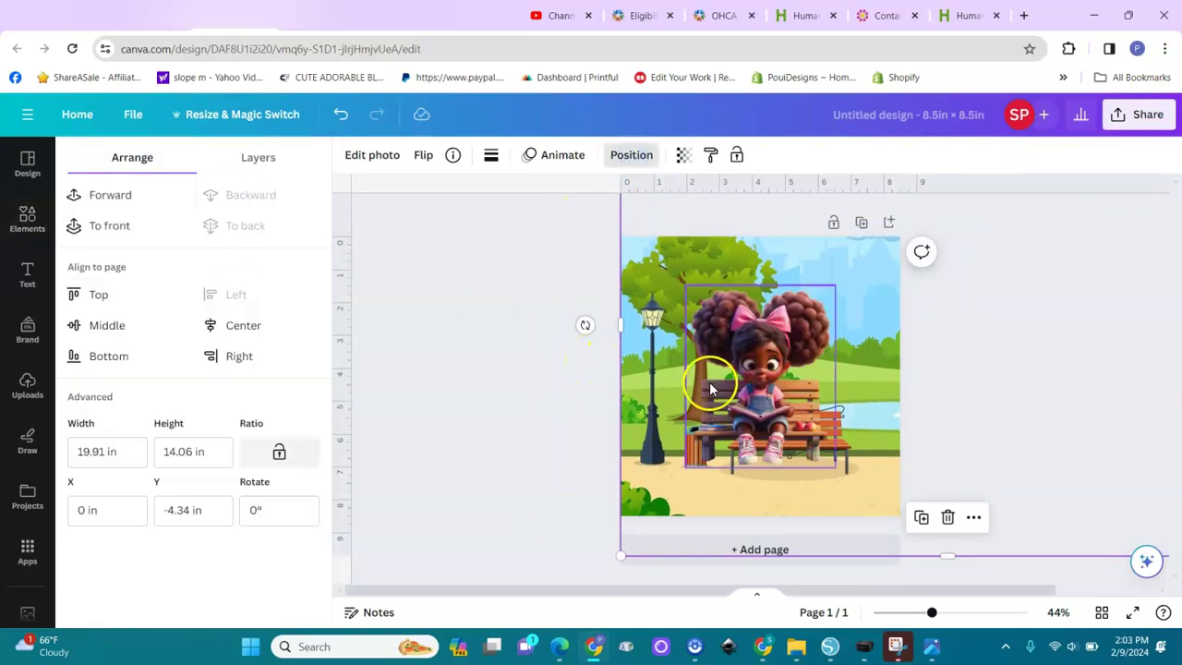
Shrink the girl's bench image to about 3.16 × 3.84 in and move it beside the bush near the page's lower-left corner
{"action": "left_click_drag", "start_coordinate": [760, 401], "coordinate": [792, 423]}
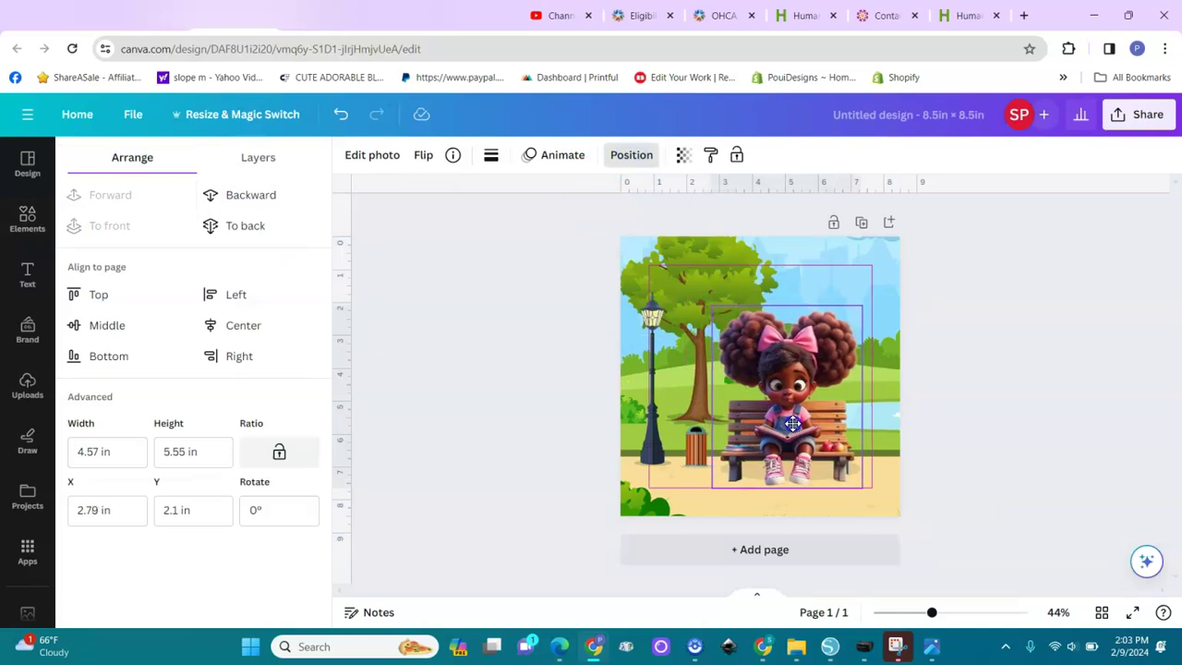
{"action": "left_click_drag", "start_coordinate": [863, 307], "coordinate": [839, 378]}
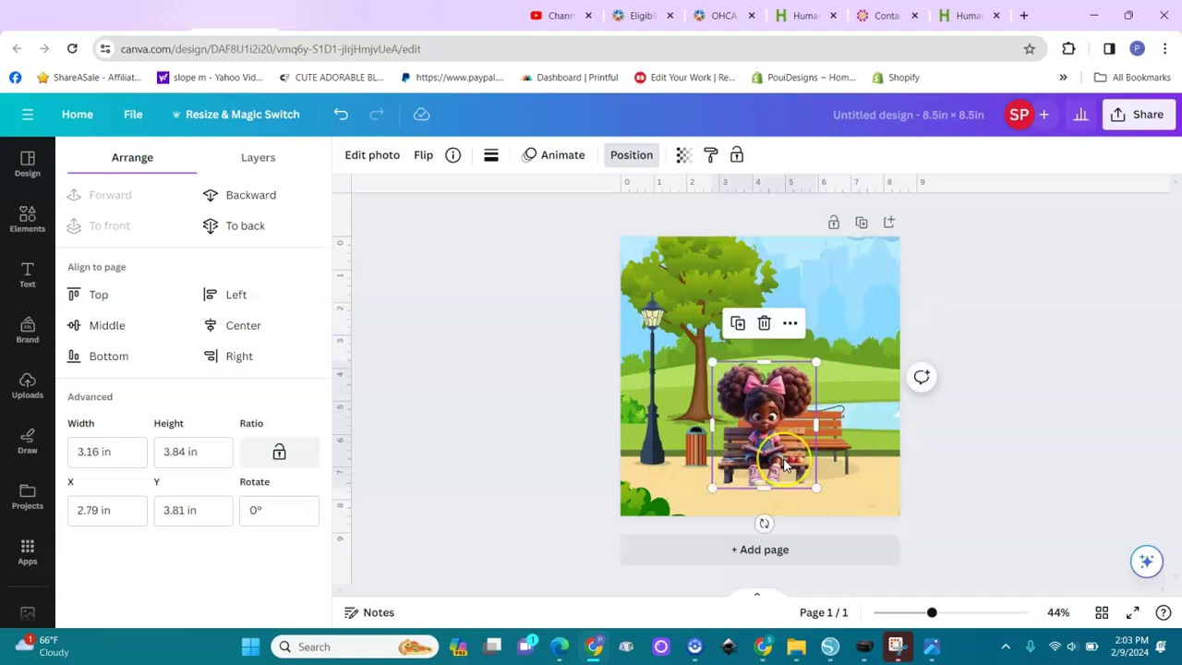
{"action": "left_click_drag", "start_coordinate": [783, 464], "coordinate": [711, 480]}
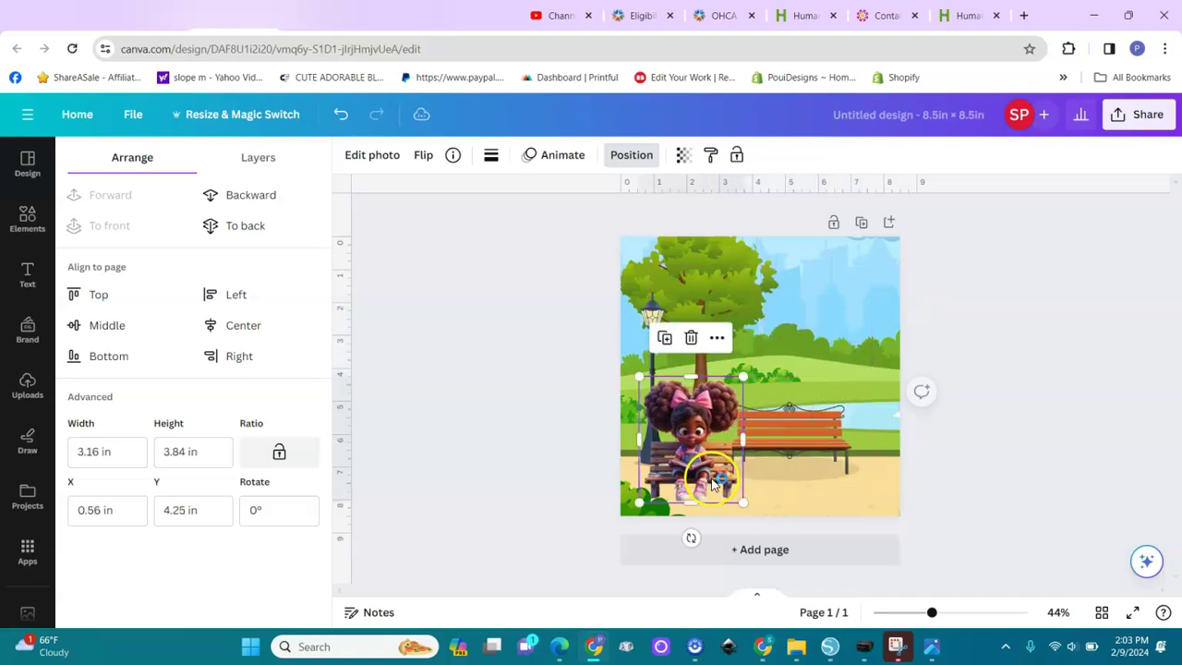
Erase the orange bench beside the trash can from the park background with Magic Eraser
{"action": "left_click", "coordinate": [780, 401]}
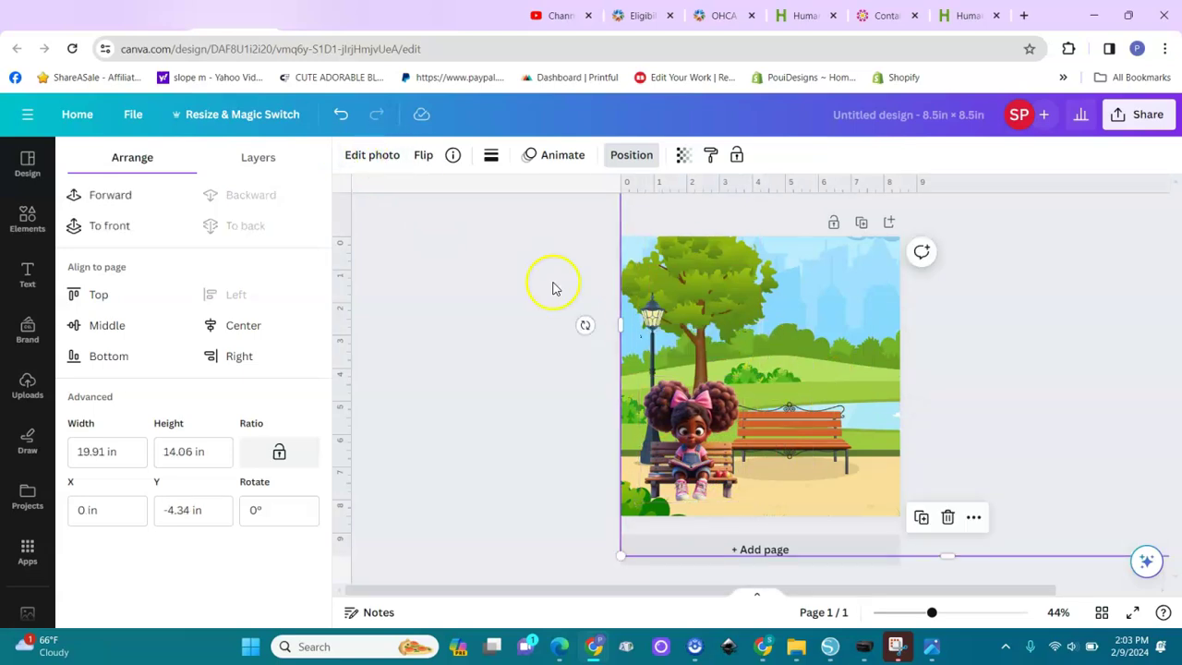
{"action": "left_click", "coordinate": [378, 157]}
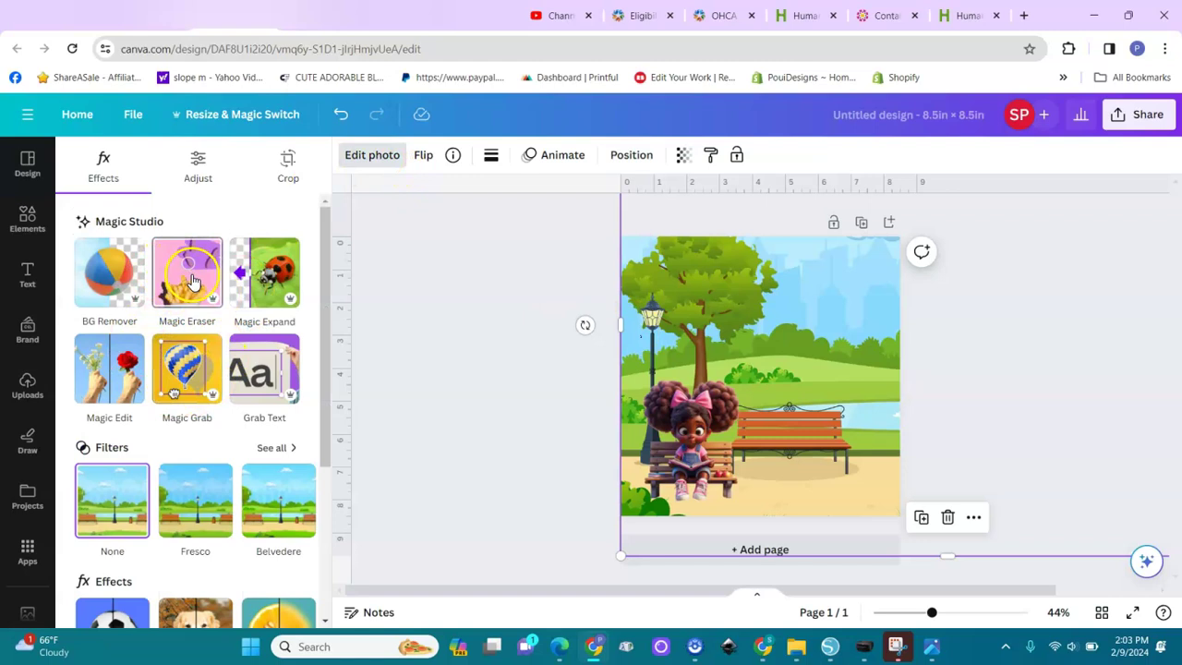
{"action": "left_click", "coordinate": [189, 277]}
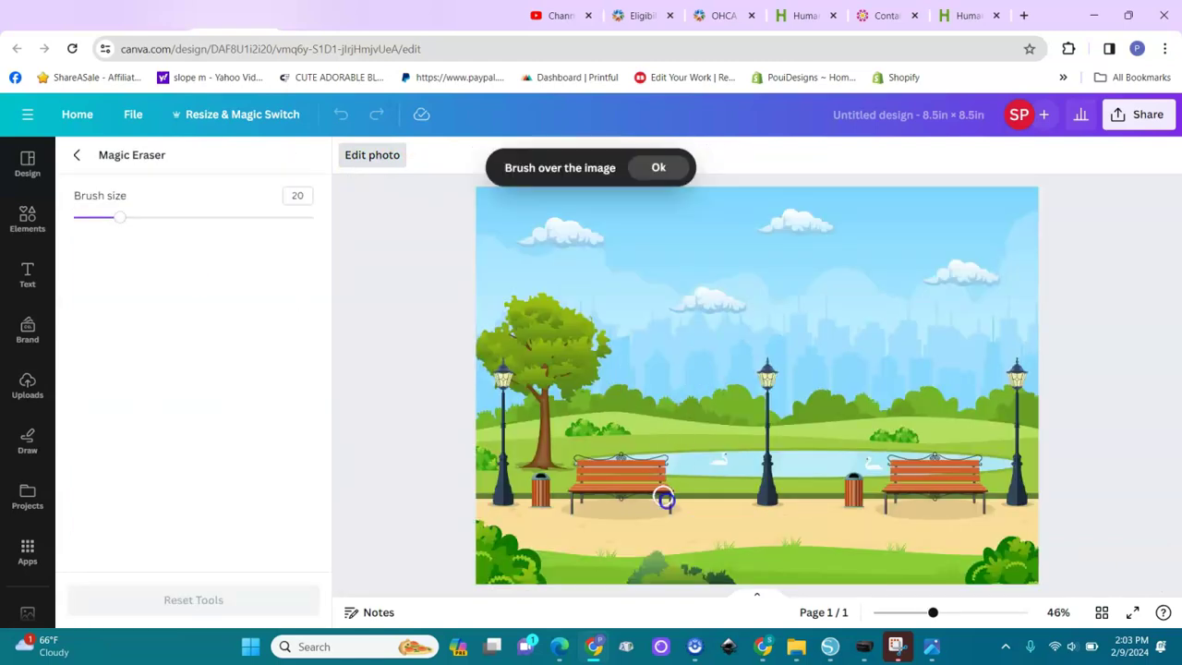
{"action": "mouse_move", "coordinate": [670, 508]}
{"action": "left_mouse_down"}
{"action": "mouse_move", "coordinate": [570, 467]}
{"action": "mouse_move", "coordinate": [575, 490]}
{"action": "mouse_move", "coordinate": [665, 507]}
{"action": "mouse_move", "coordinate": [566, 517]}
{"action": "left_mouse_up"}
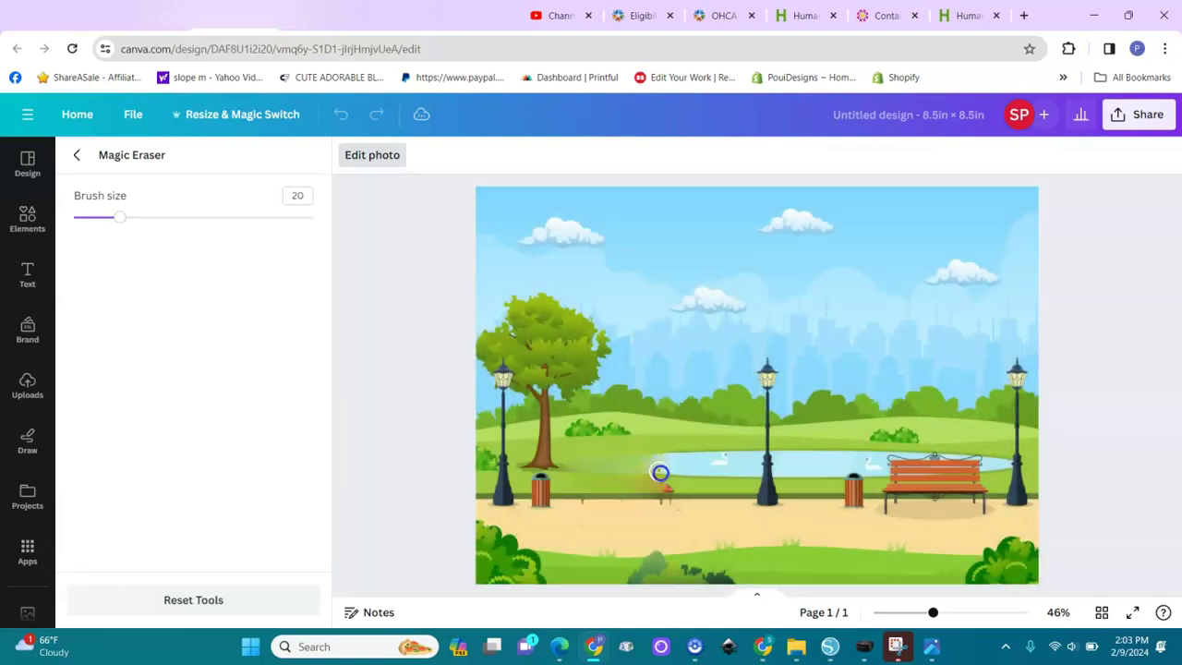
{"action": "mouse_move", "coordinate": [658, 468]}
{"action": "left_mouse_down"}
{"action": "mouse_move", "coordinate": [673, 501]}
{"action": "mouse_move", "coordinate": [643, 501]}
{"action": "left_mouse_up"}
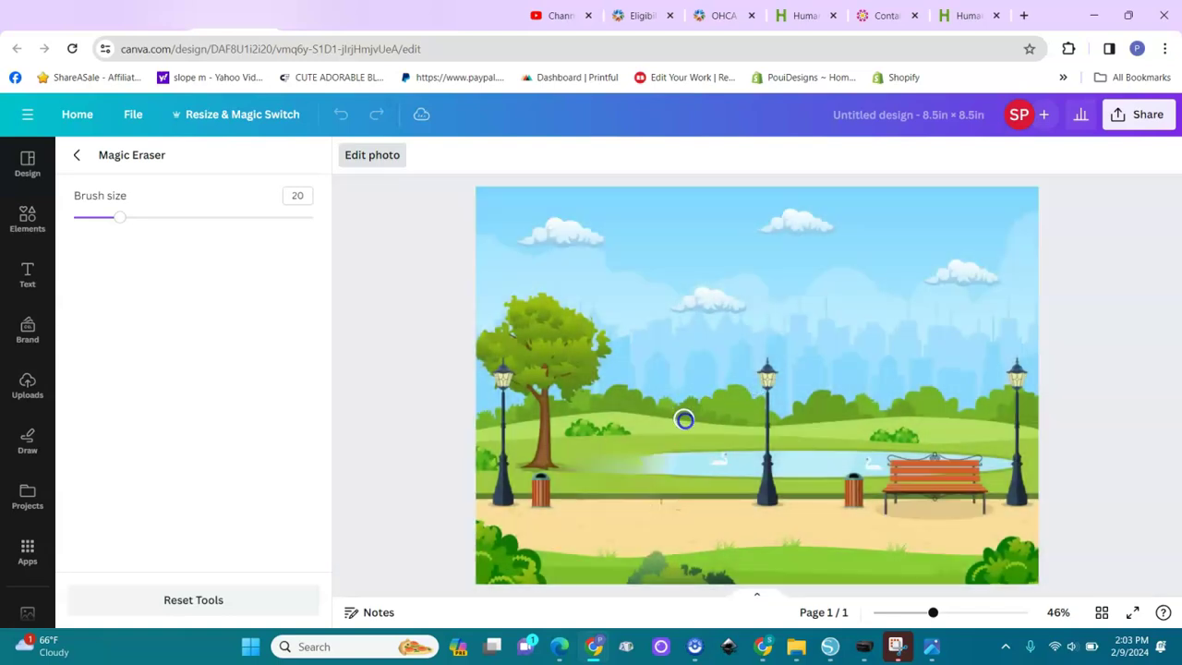
{"action": "left_click", "coordinate": [76, 154]}
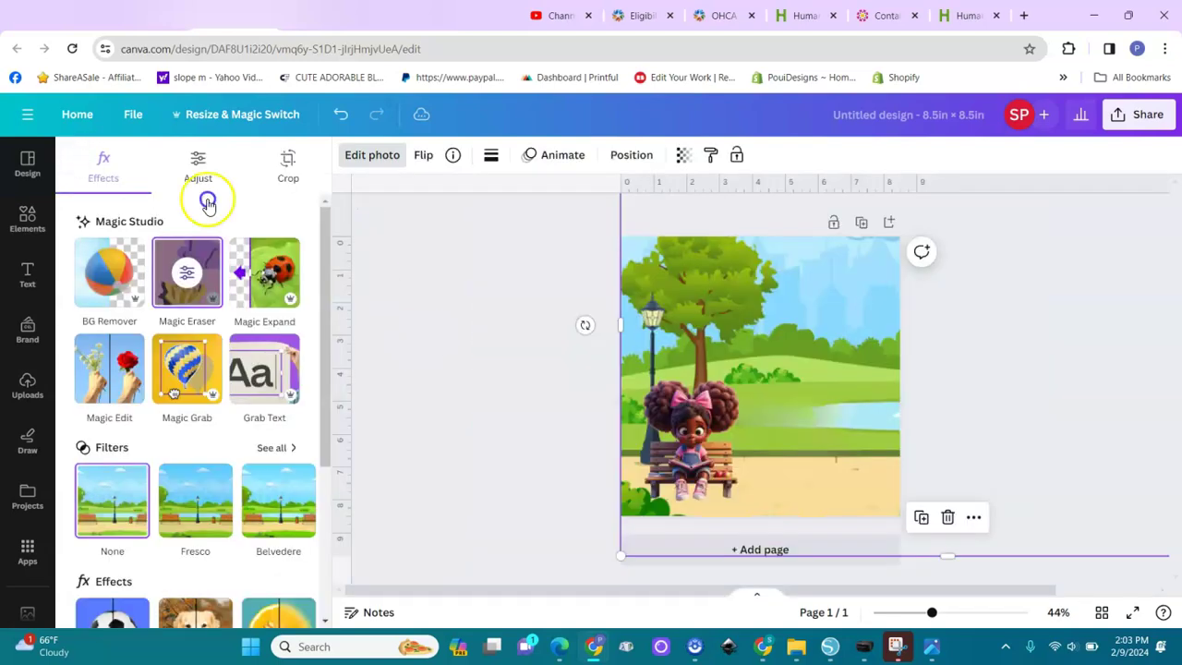
Move the girl to the spot where the bench was erased and enlarge the park background slightly
{"action": "left_click_drag", "start_coordinate": [712, 454], "coordinate": [817, 438]}
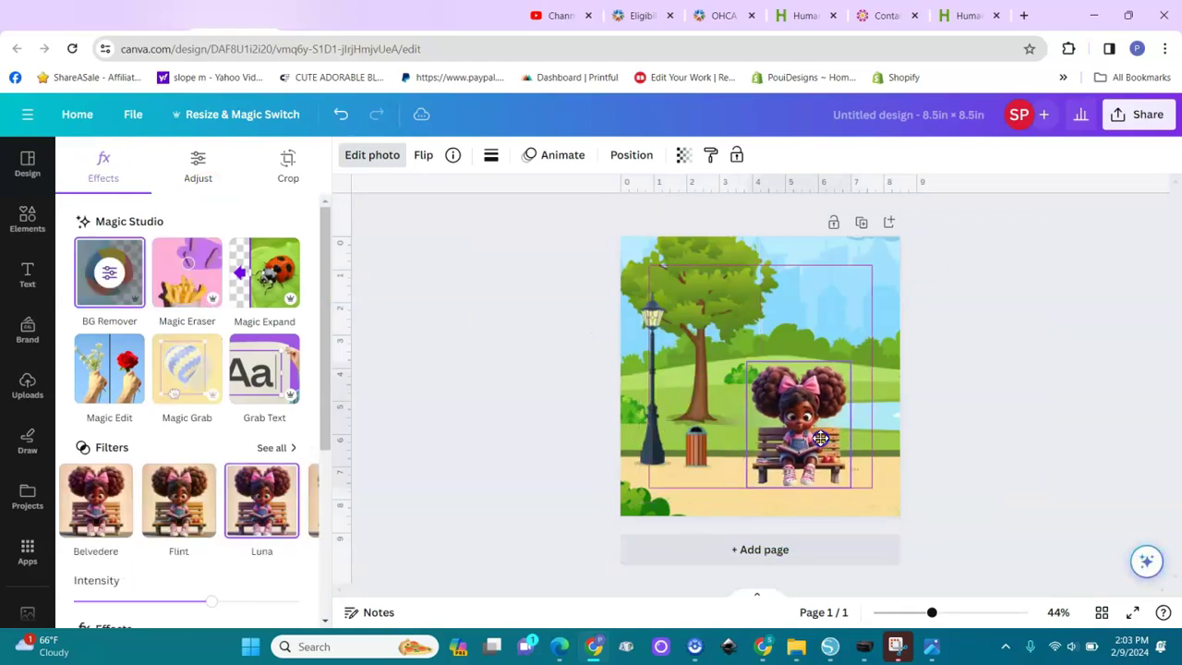
{"action": "left_click", "coordinate": [699, 369]}
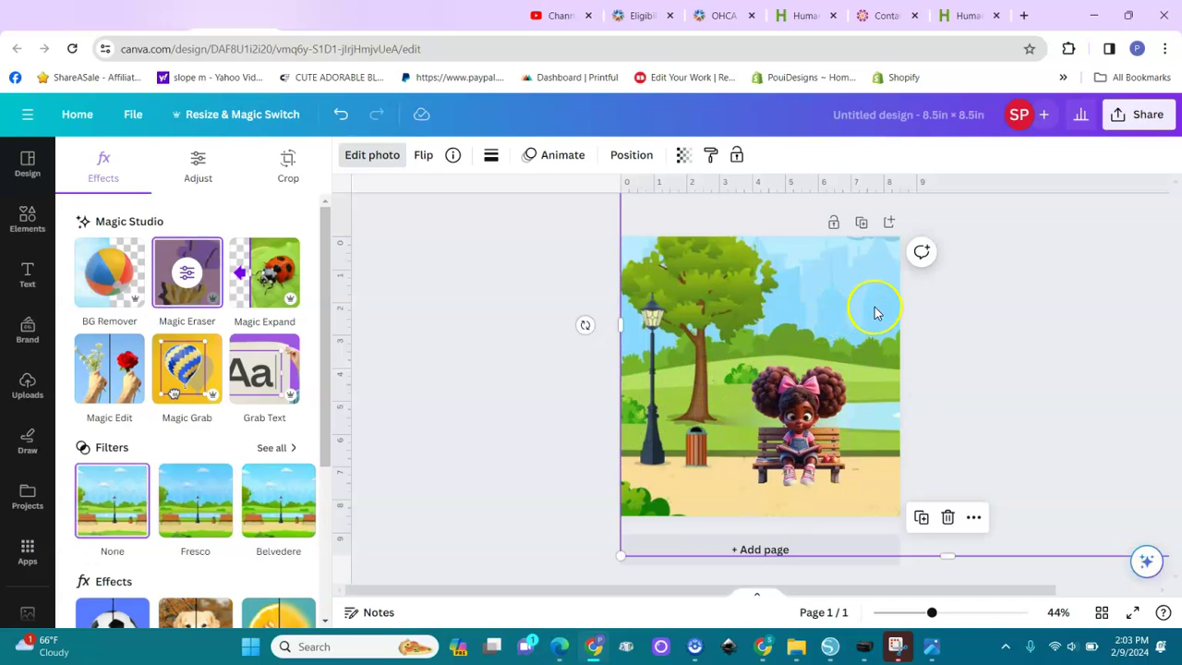
{"action": "left_click_drag", "start_coordinate": [622, 549], "coordinate": [601, 594]}
{"action": "left_click_drag", "start_coordinate": [676, 485], "coordinate": [816, 445]}
Shrink the girl's image slightly and shift the park background to cover the white strip along the page's left edge
{"action": "left_click", "coordinate": [791, 448]}
{"action": "left_click_drag", "start_coordinate": [864, 352], "coordinate": [857, 364]}
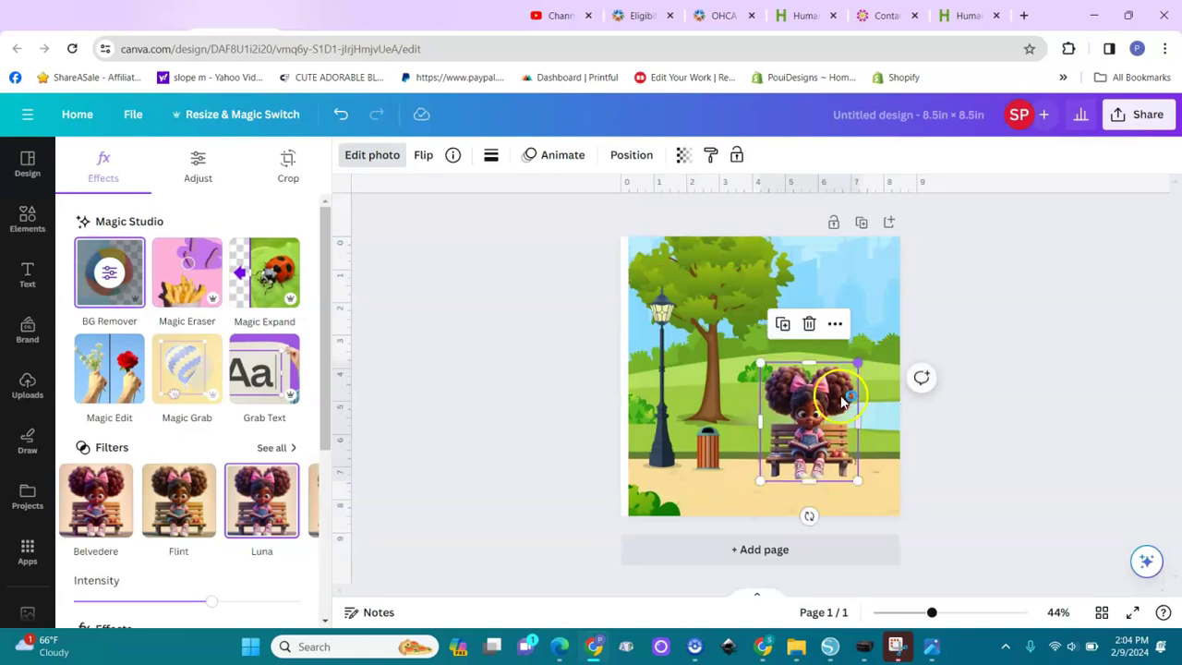
{"action": "left_click", "coordinate": [976, 397]}
{"action": "left_click", "coordinate": [708, 311]}
{"action": "left_click_drag", "start_coordinate": [708, 312], "coordinate": [701, 305]}
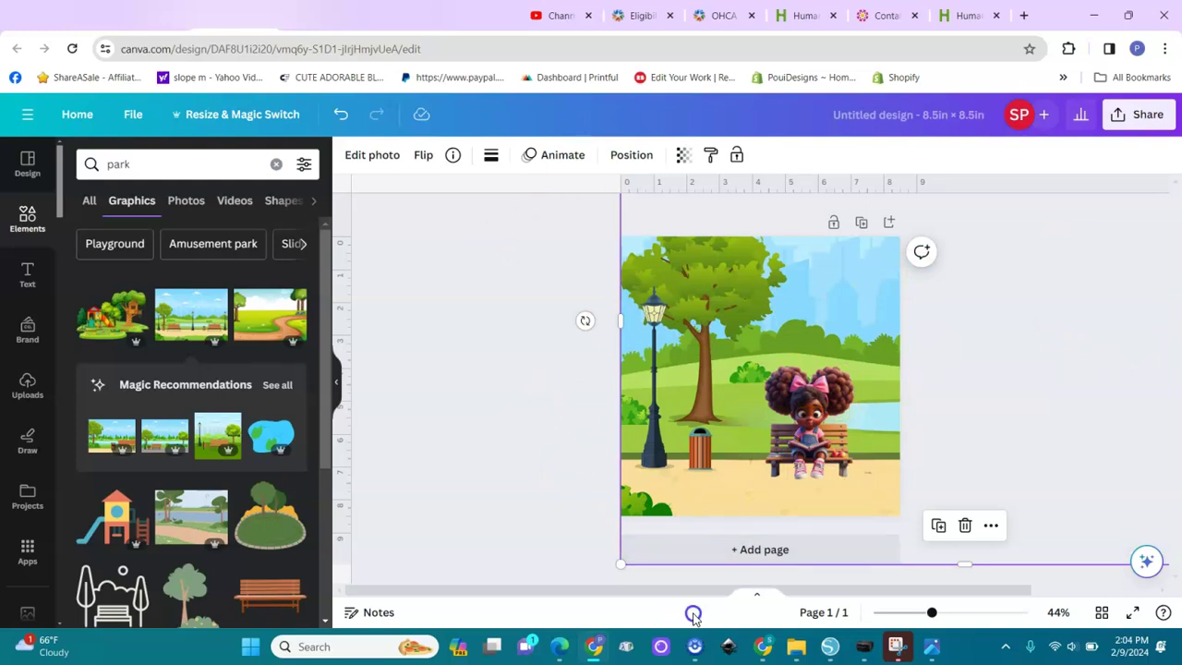
Switch to the Consistent Character GPT chat and review the puppy image and the prompt requesting several poses
{"action": "left_click", "coordinate": [765, 648]}
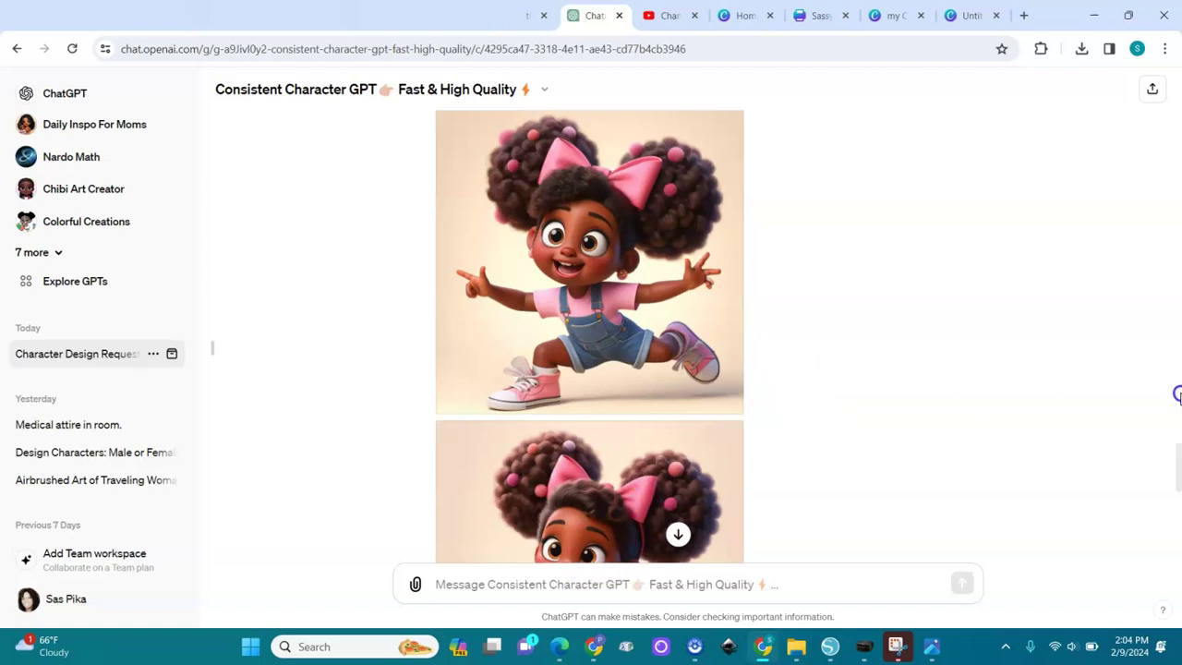
{"action": "left_click_drag", "start_coordinate": [1176, 466], "coordinate": [1168, 227]}
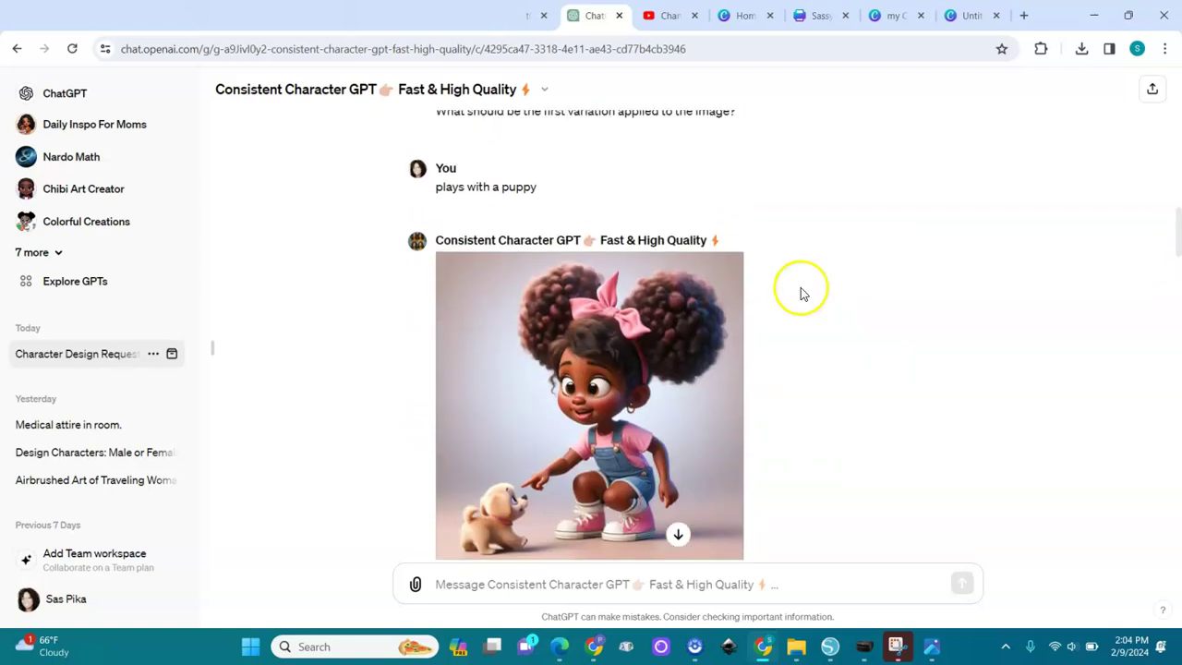
{"action": "mouse_move", "coordinate": [501, 356]}
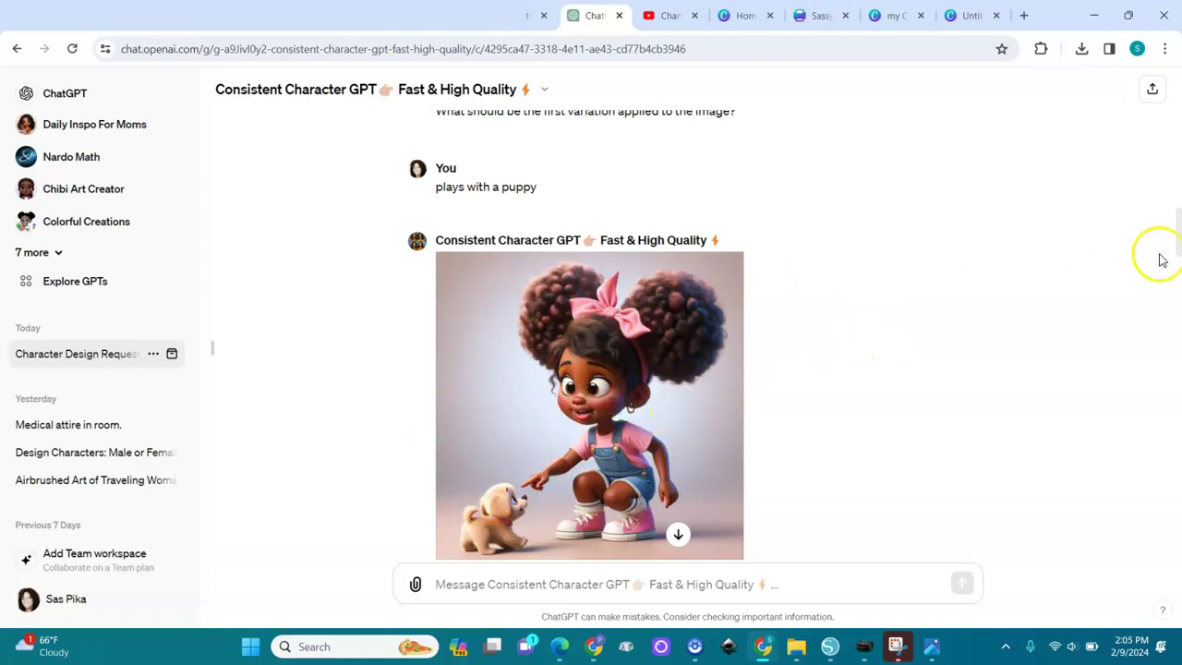
{"action": "left_click_drag", "start_coordinate": [1179, 242], "coordinate": [1179, 280]}
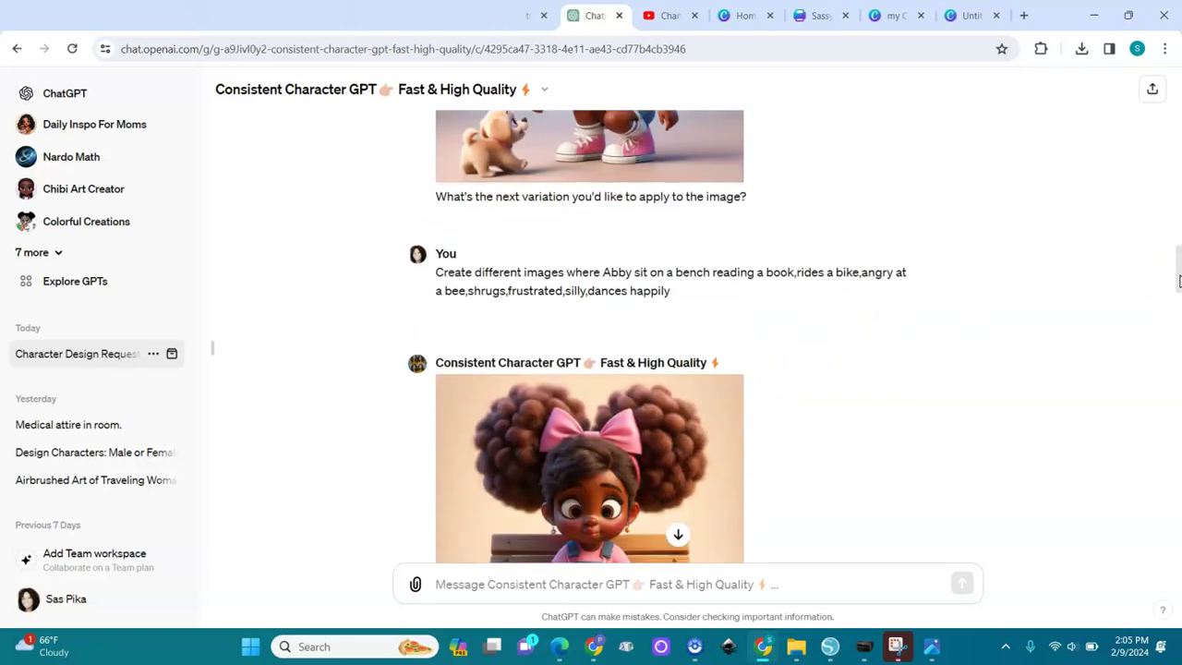